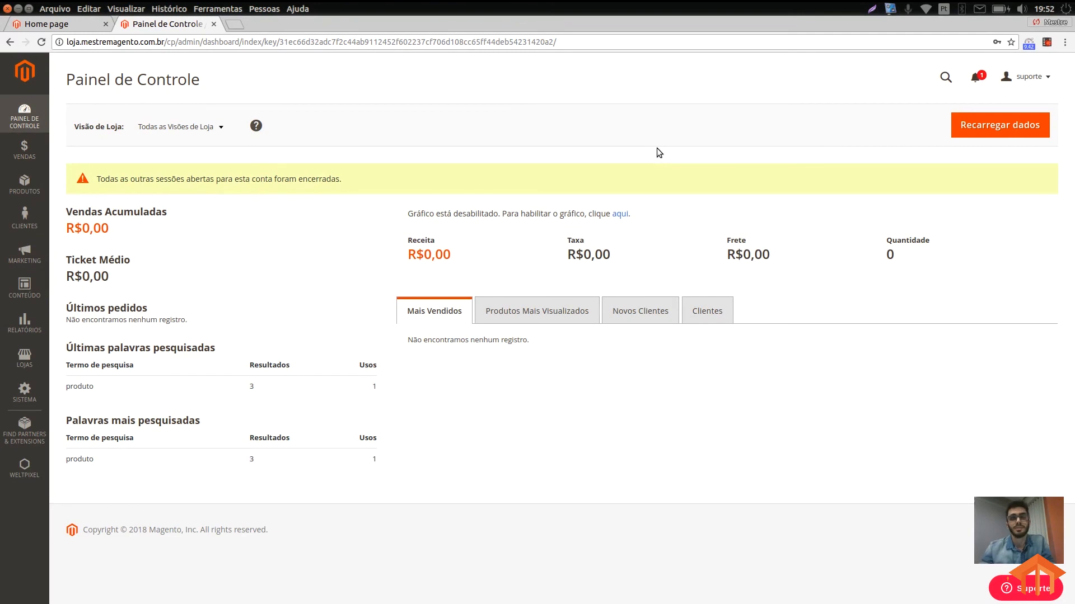
- Export the store's Produtos entity from the system export page as a CSV file, leaving every attribute included
left_click(25, 392)
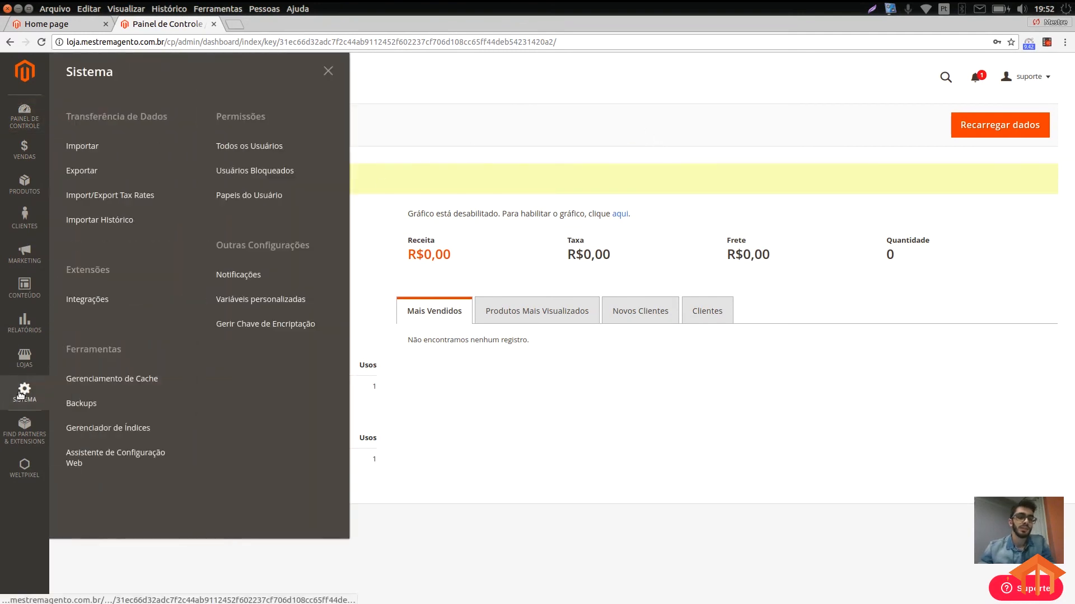
left_click(91, 176)
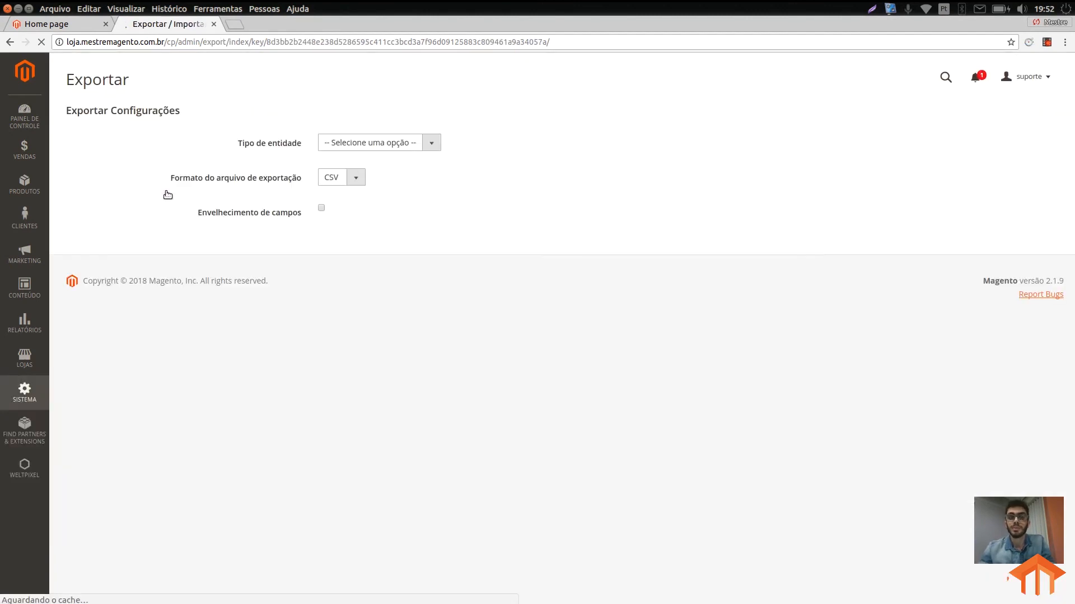
left_click(363, 147)
left_click(352, 196)
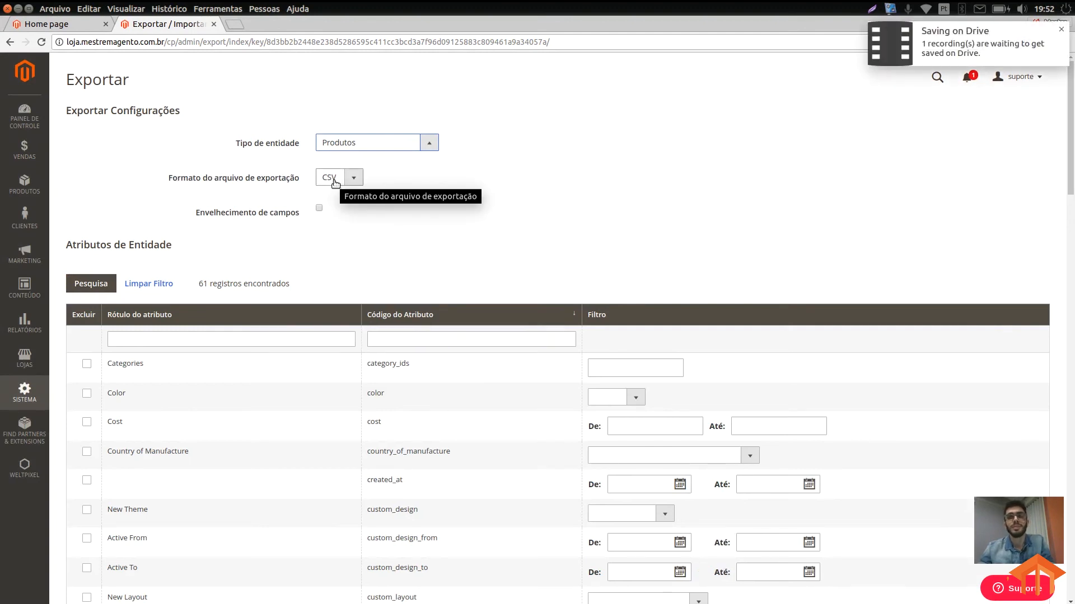
scroll(317, 246, "down", 3)
scroll(203, 402, "down", 15)
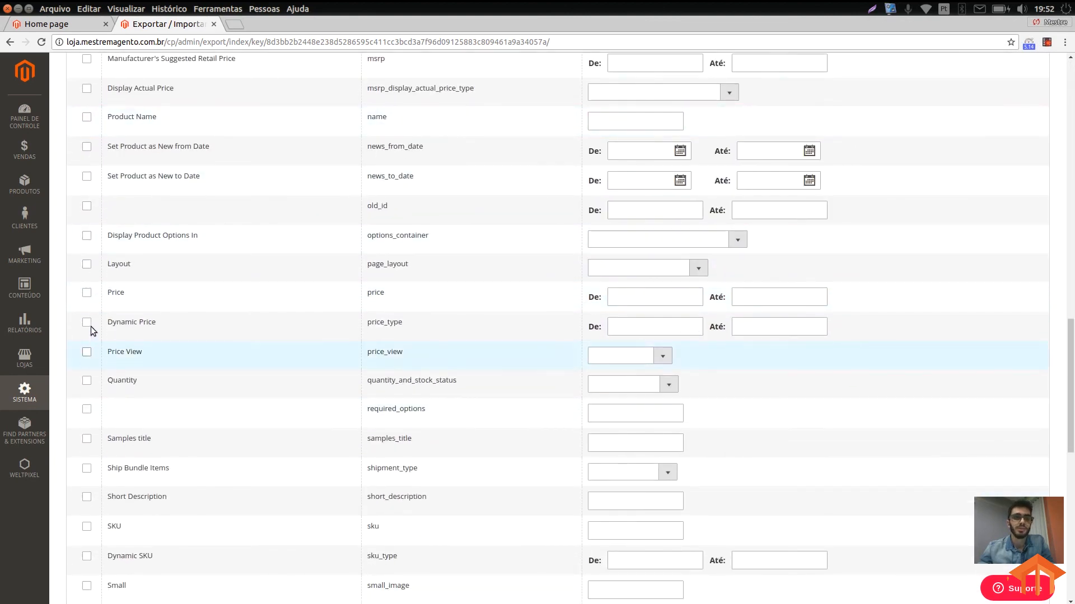
scroll(91, 270, "down", 10)
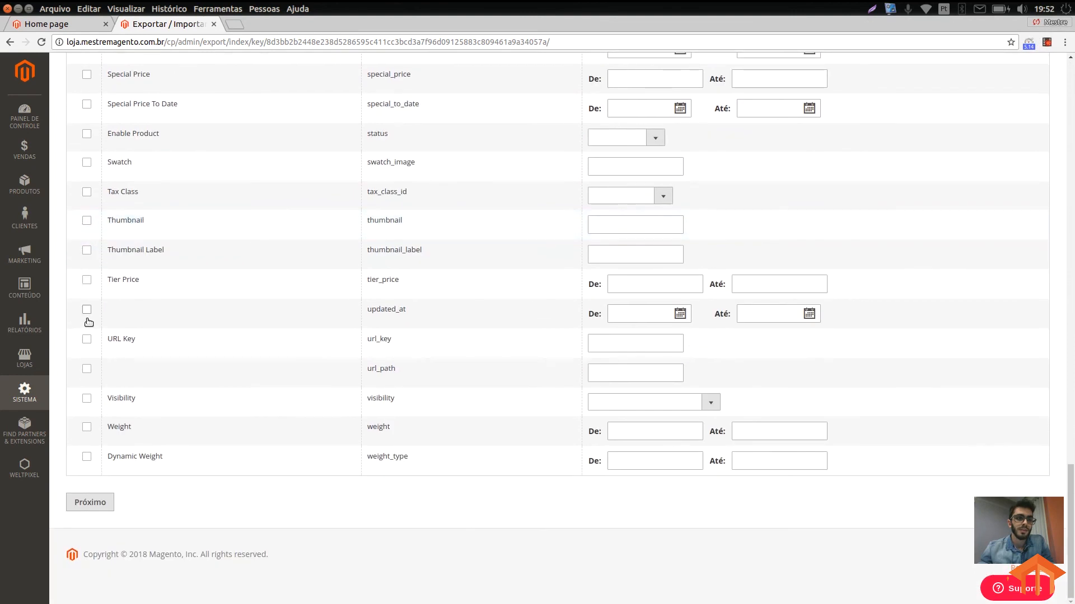
left_click(85, 505)
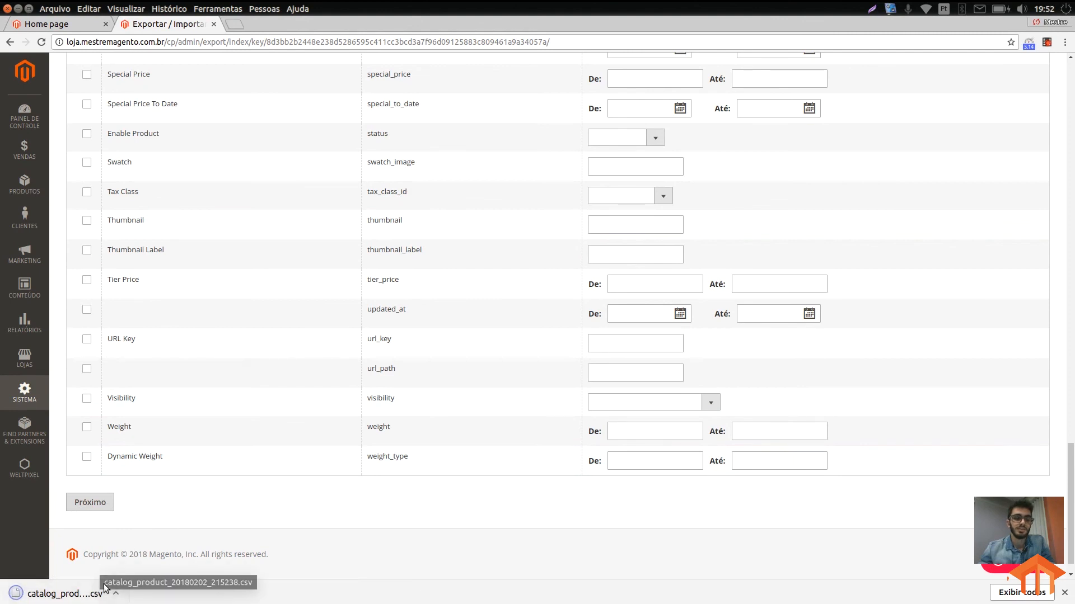
- Open the exported catalog_product_20180202_215238.csv in the spreadsheet program, using comma instead of semicolon as the separator
left_click(103, 591)
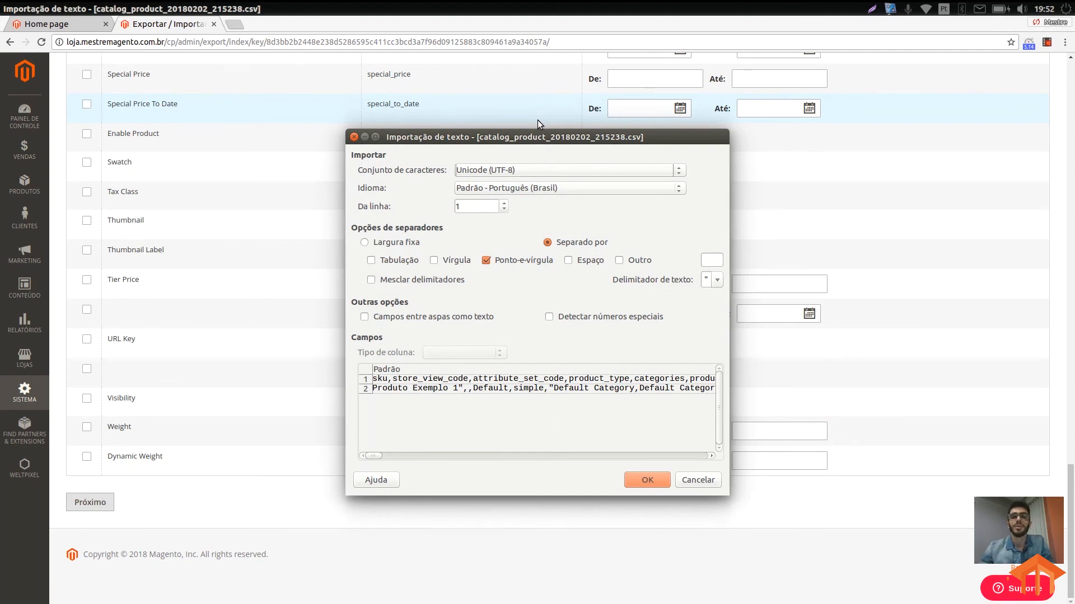
left_click_drag(496, 136, 486, 75)
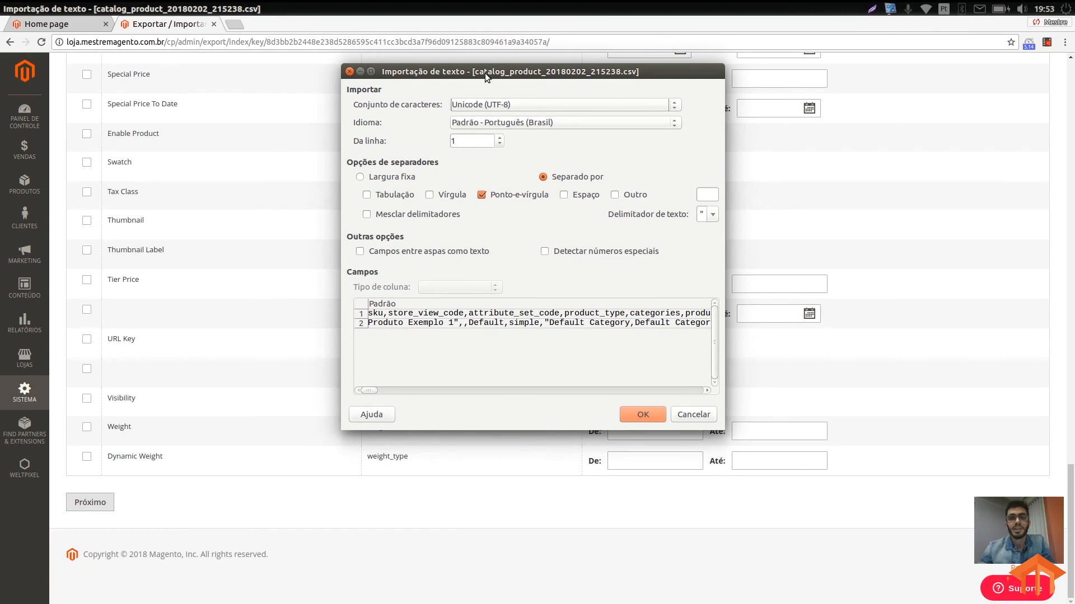
left_click_drag(485, 73, 510, 69)
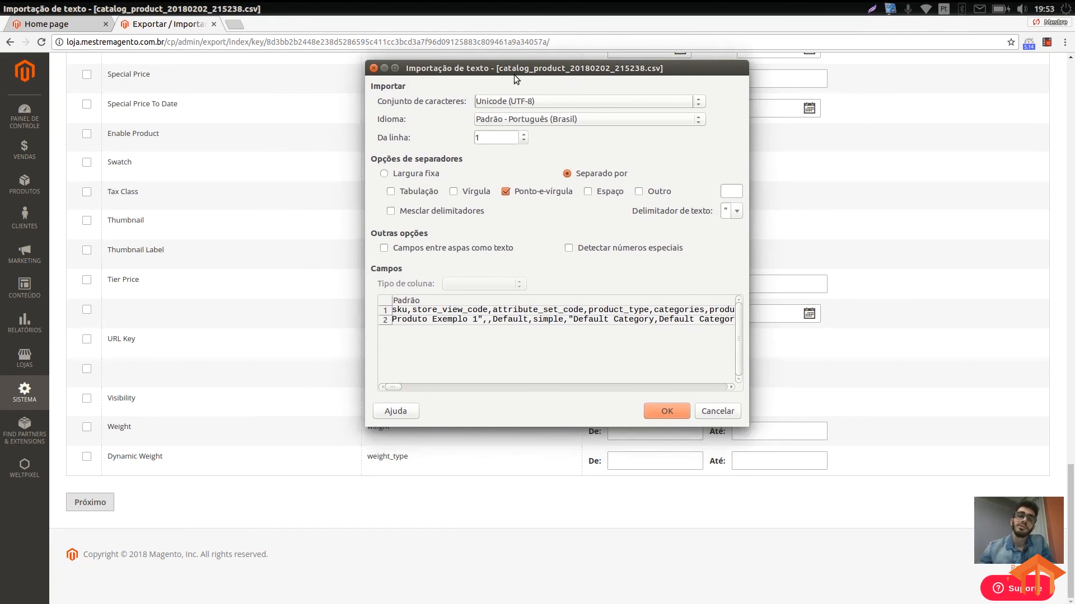
left_click_drag(514, 75, 515, 70)
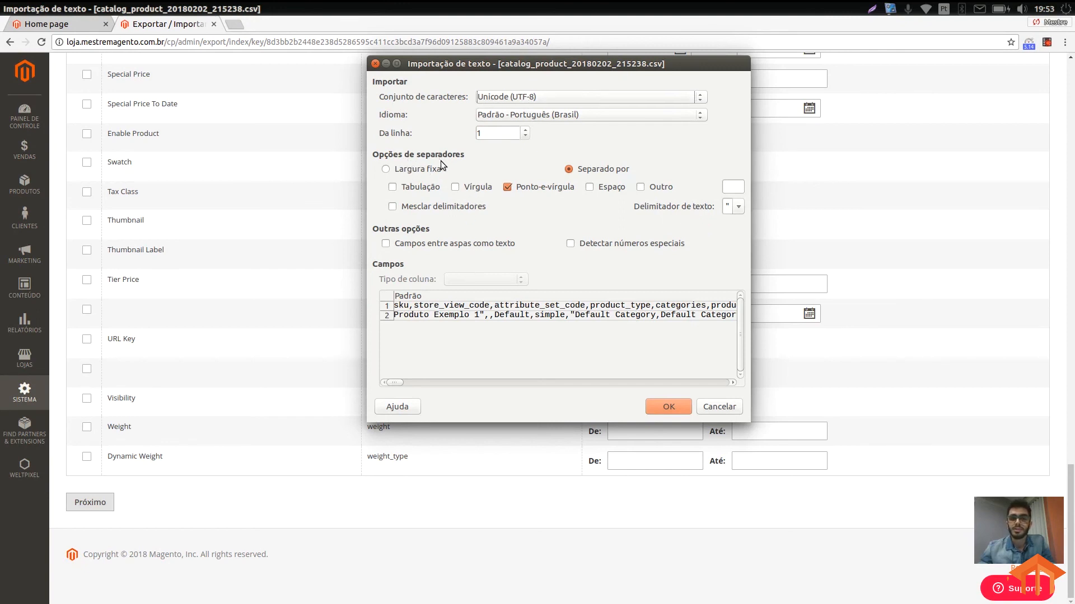
left_click(507, 187)
left_click(469, 188)
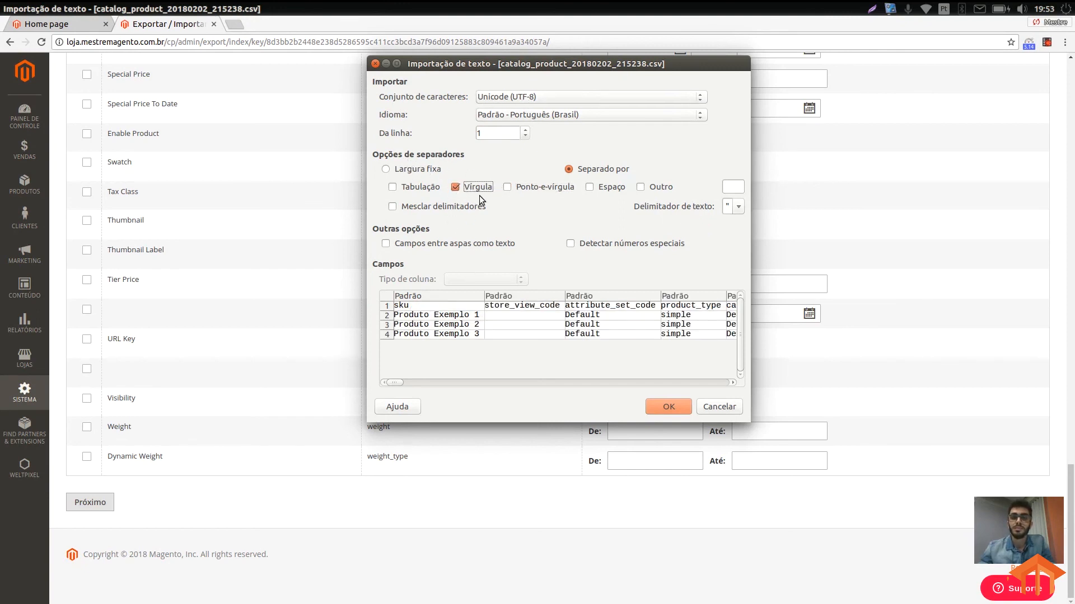
left_click(679, 404)
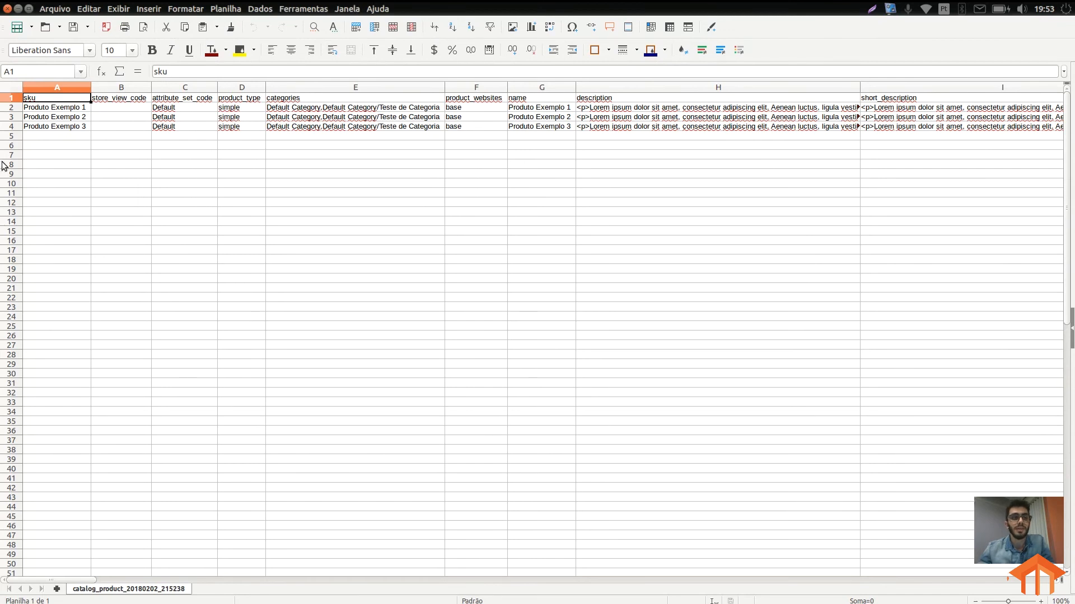
- Examine the exported catalog's header row, including sku, attribute_set_code, product_type and categories
left_click(12, 99)
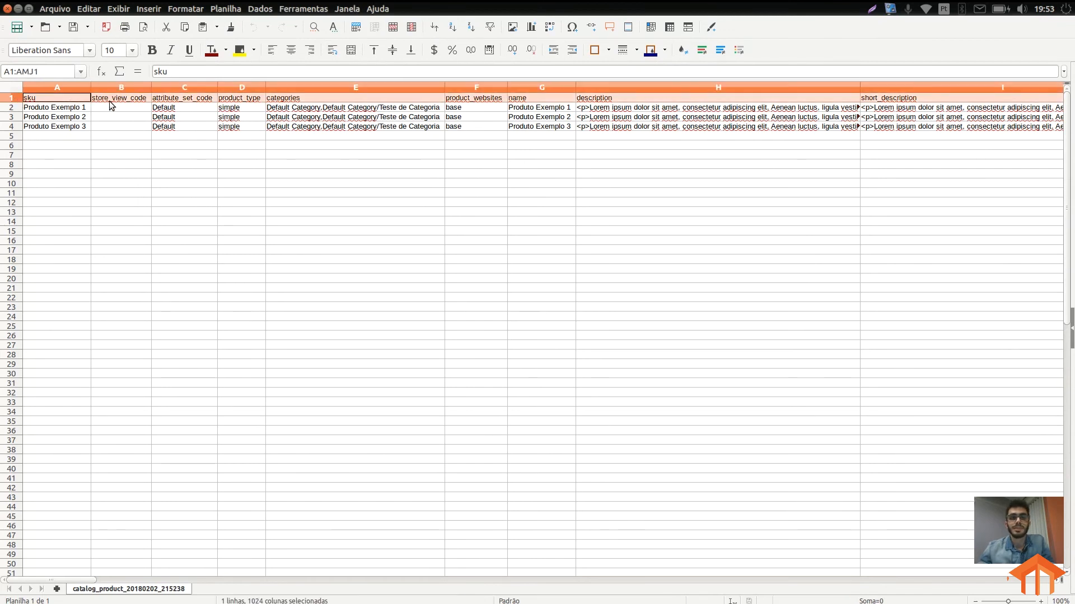
left_click(134, 101)
left_click(167, 98)
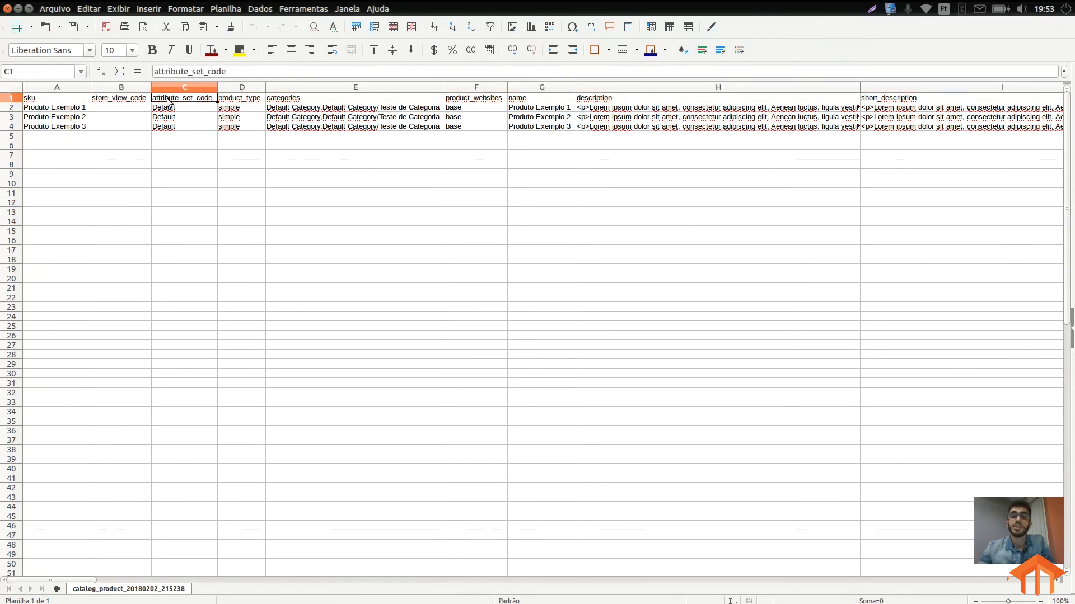
left_click(81, 100)
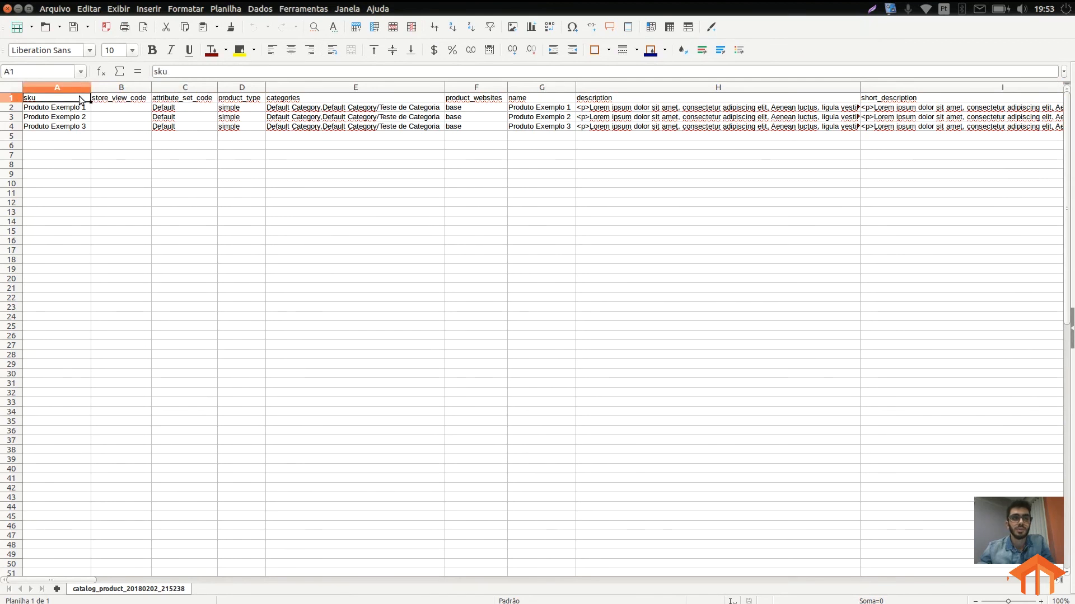
left_click(159, 101)
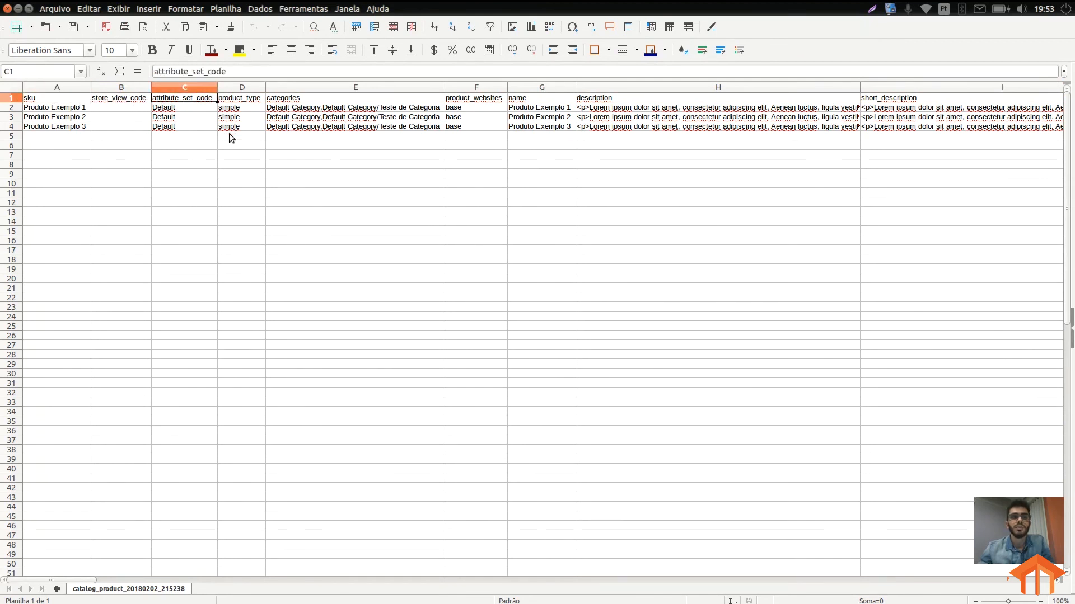
left_click(245, 100)
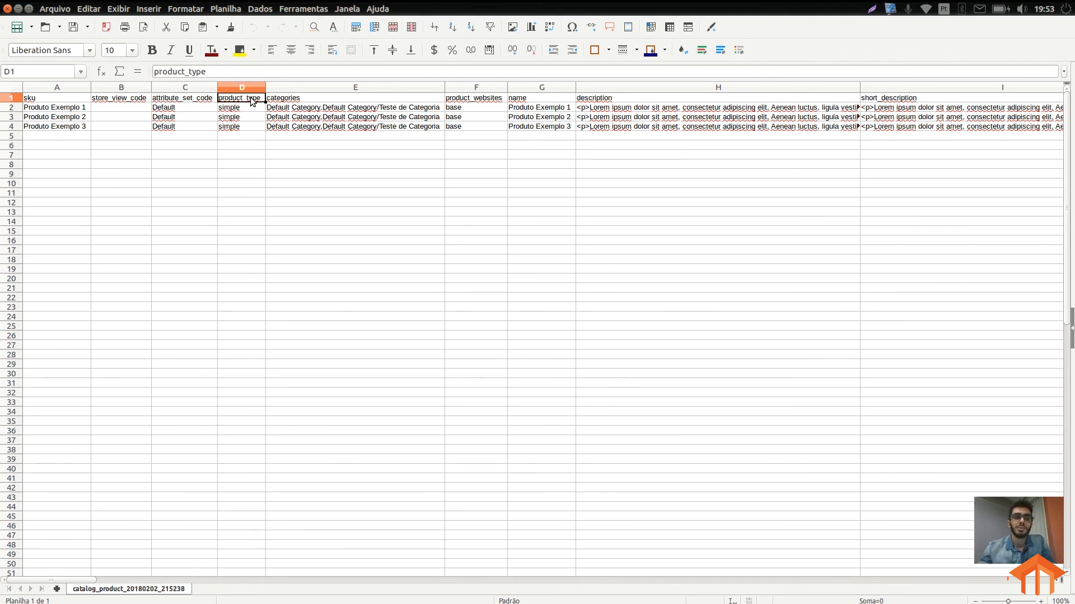
left_click(303, 102)
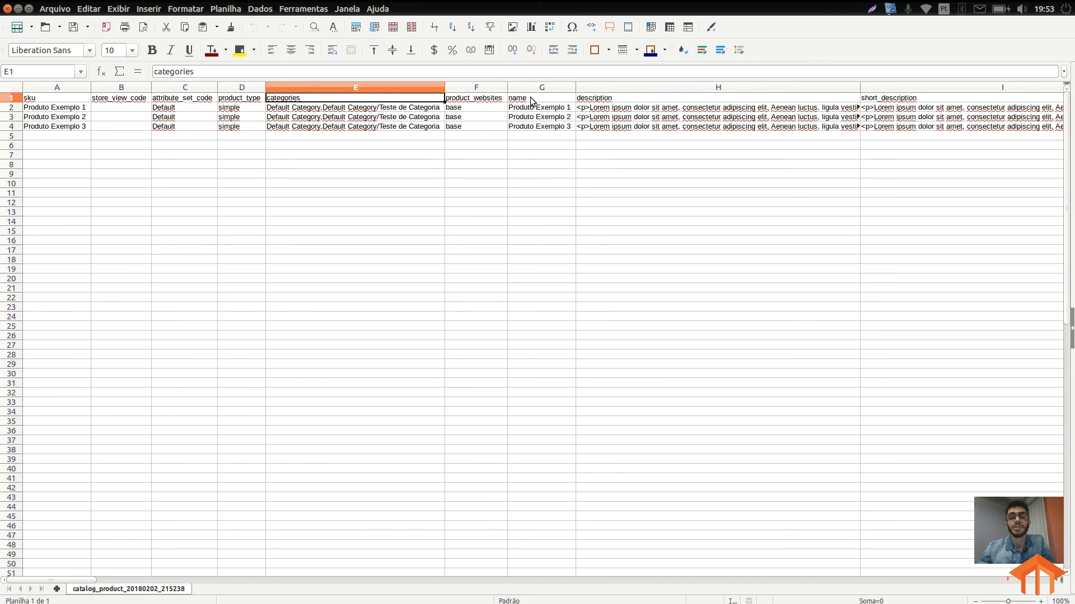
- Close the exported catalog and open produtos-m2.csv from the desktop with the offered text import settings
left_click(7, 8)
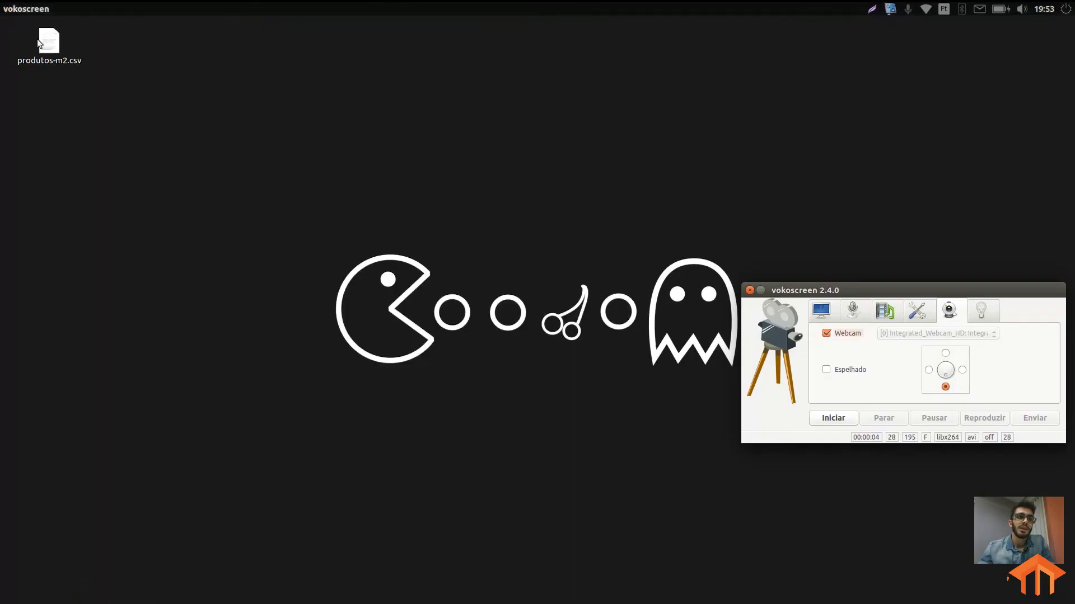
double_click(45, 42)
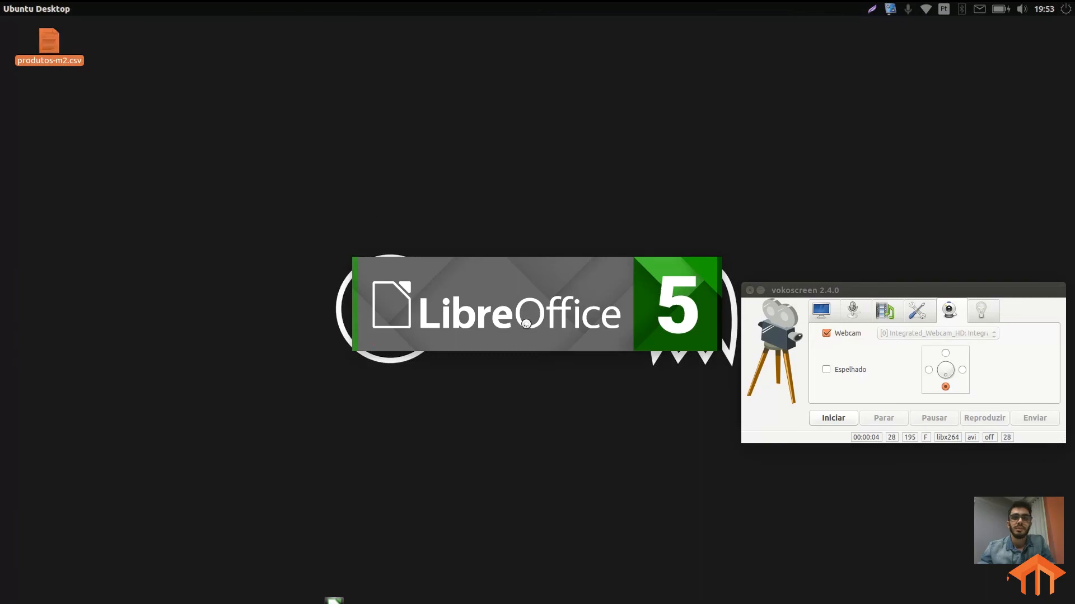
left_click(630, 482)
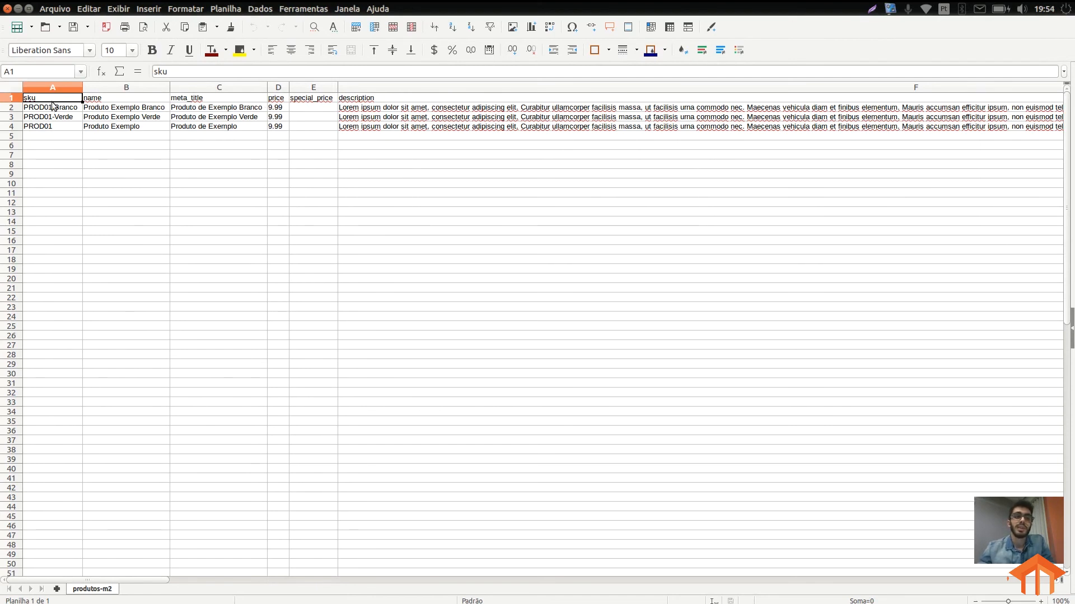
- Examine the three sample products' values column by column, from sku, name and prices through the description and meta_description fields
left_click_drag(52, 107, 54, 124)
left_click(57, 126)
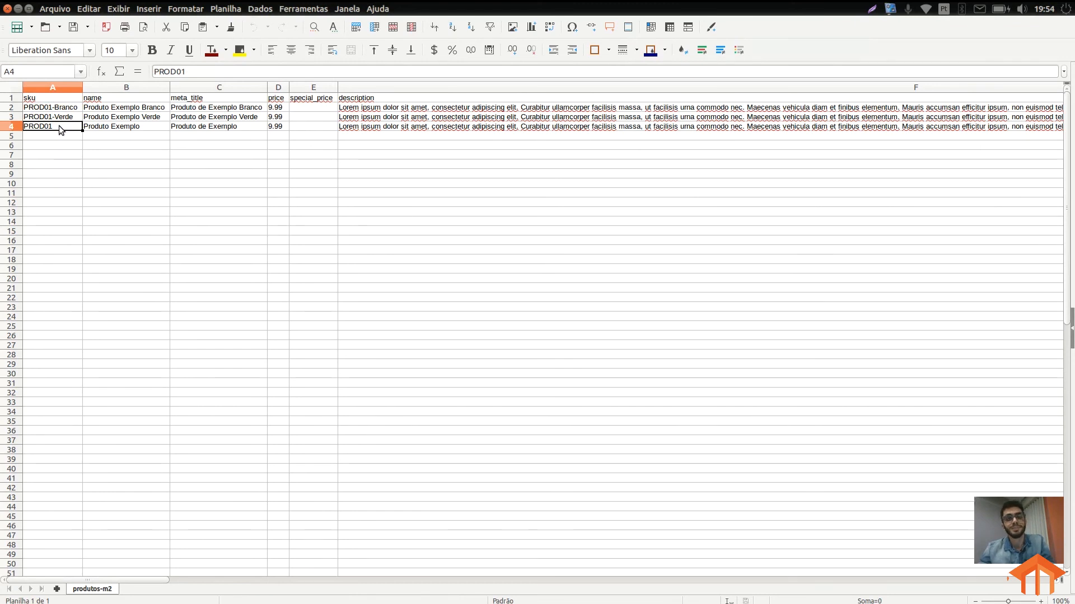
left_click(61, 134)
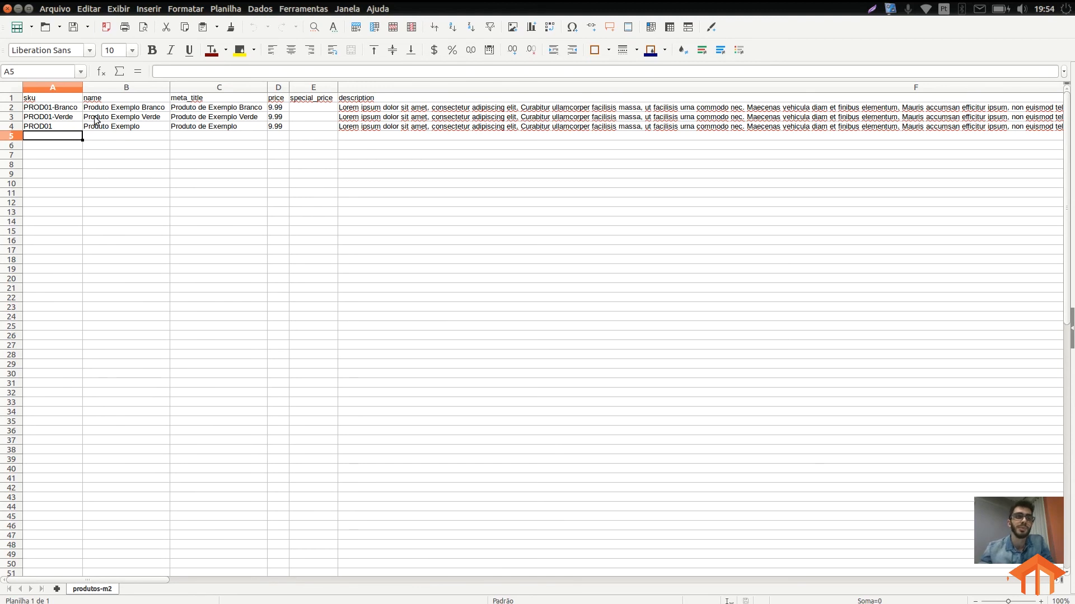
left_click_drag(110, 108, 112, 133)
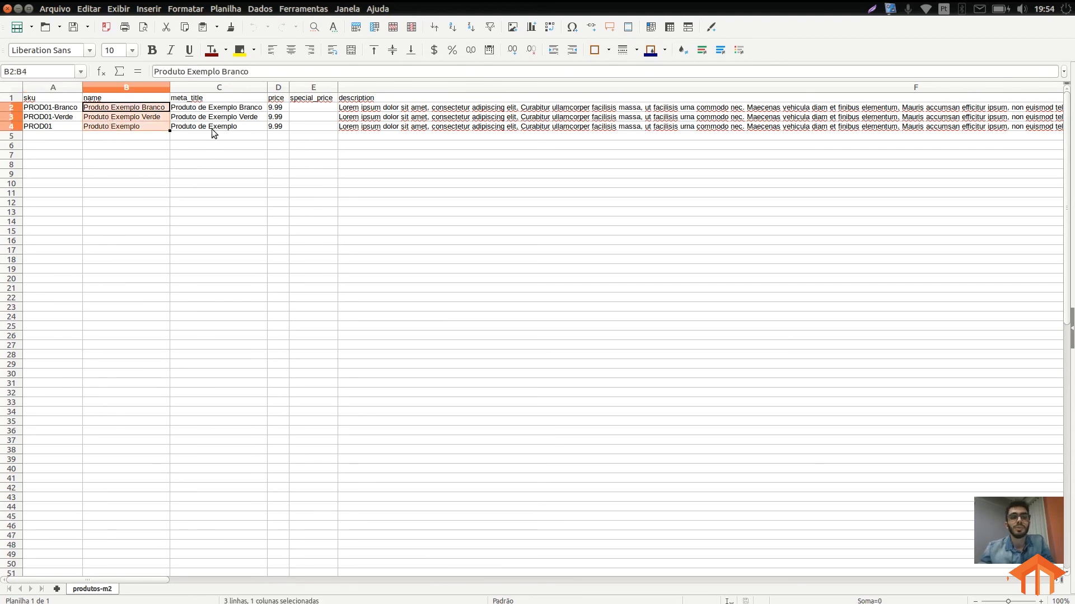
left_click_drag(216, 108, 221, 130)
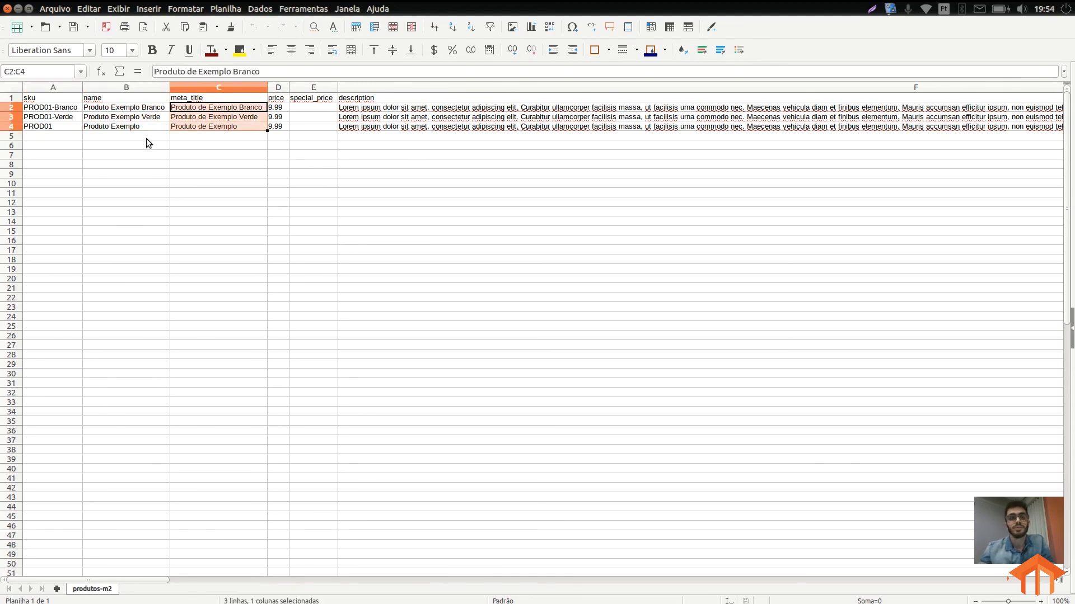
left_click_drag(277, 109, 276, 127)
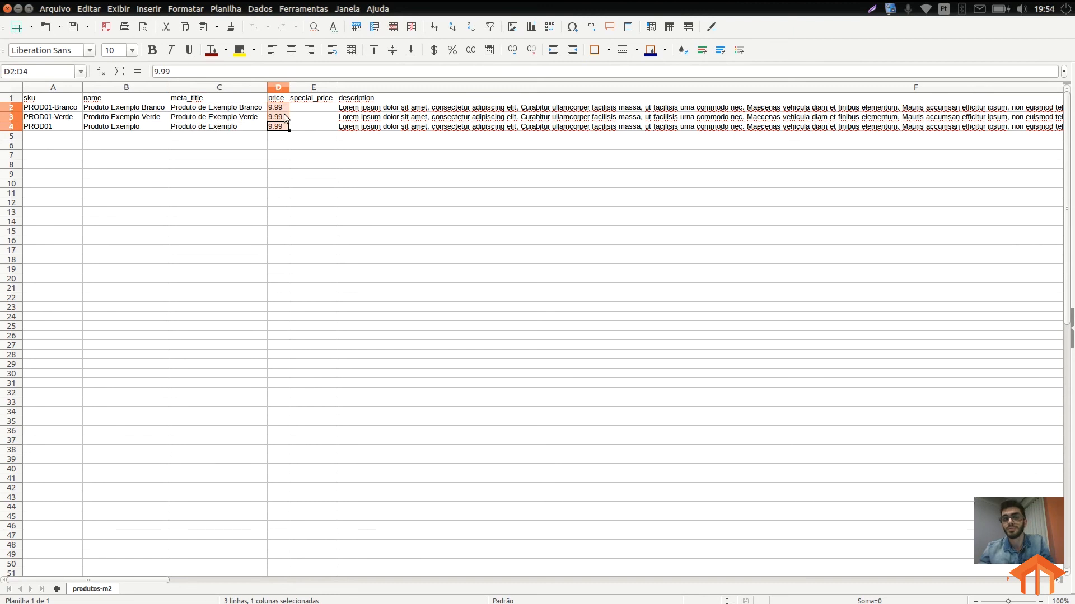
left_click_drag(303, 105, 313, 122)
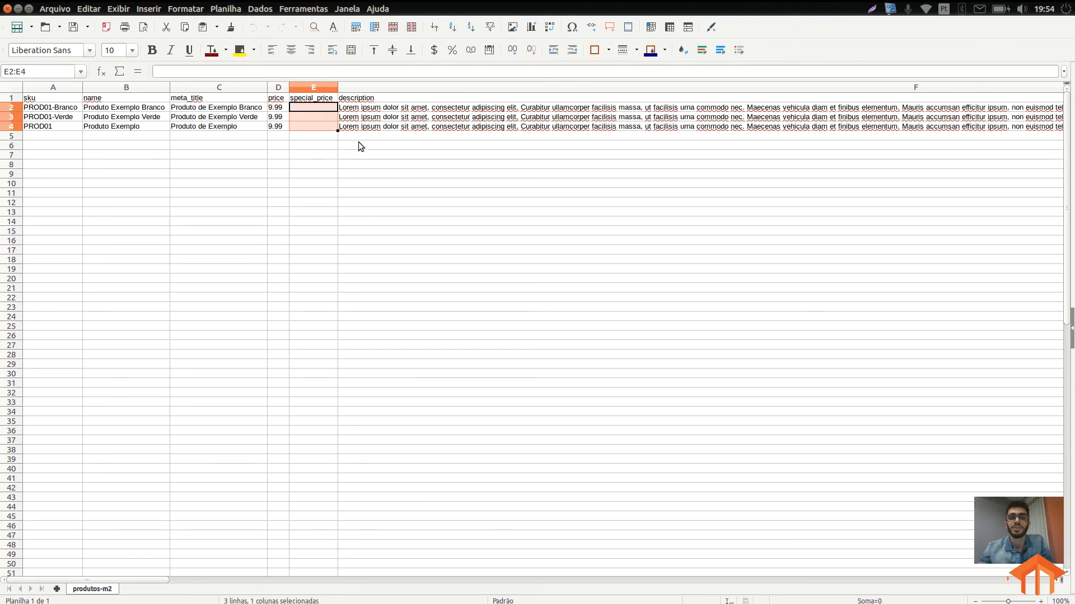
left_click(377, 117)
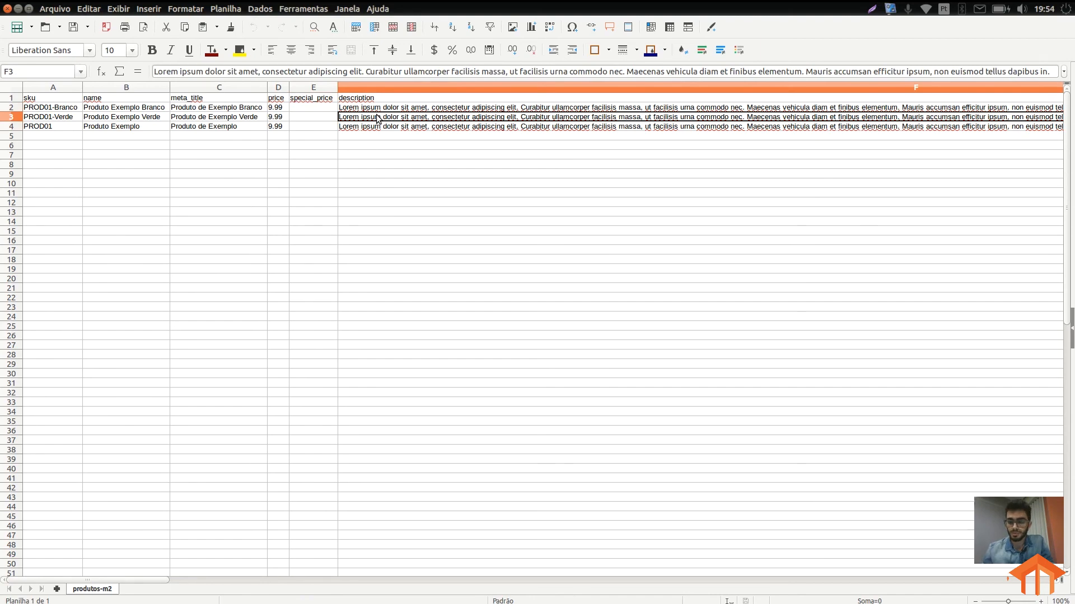
key("Right")
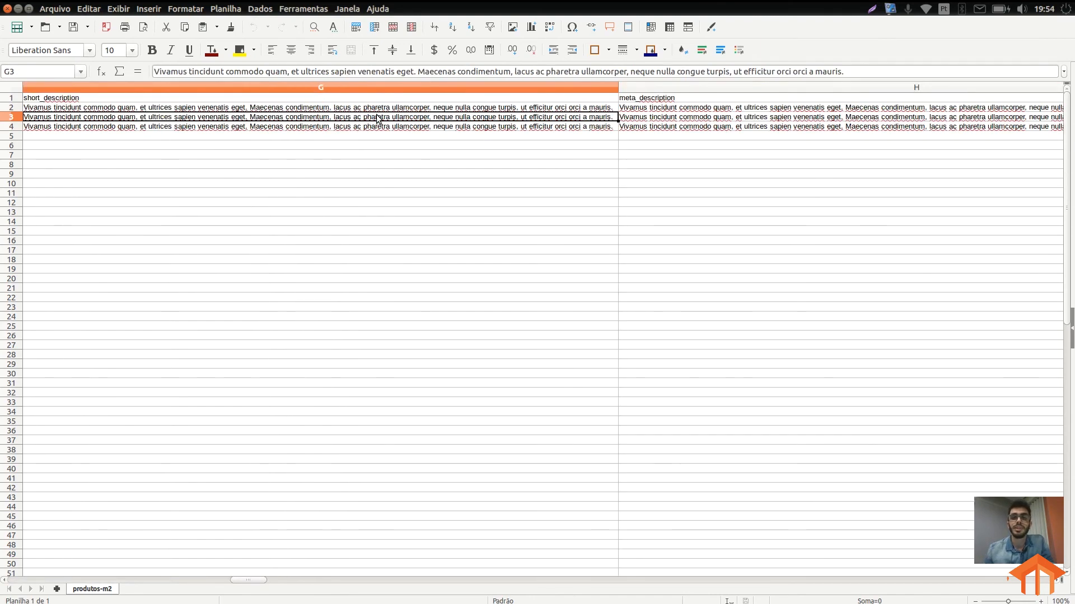
key("Right")
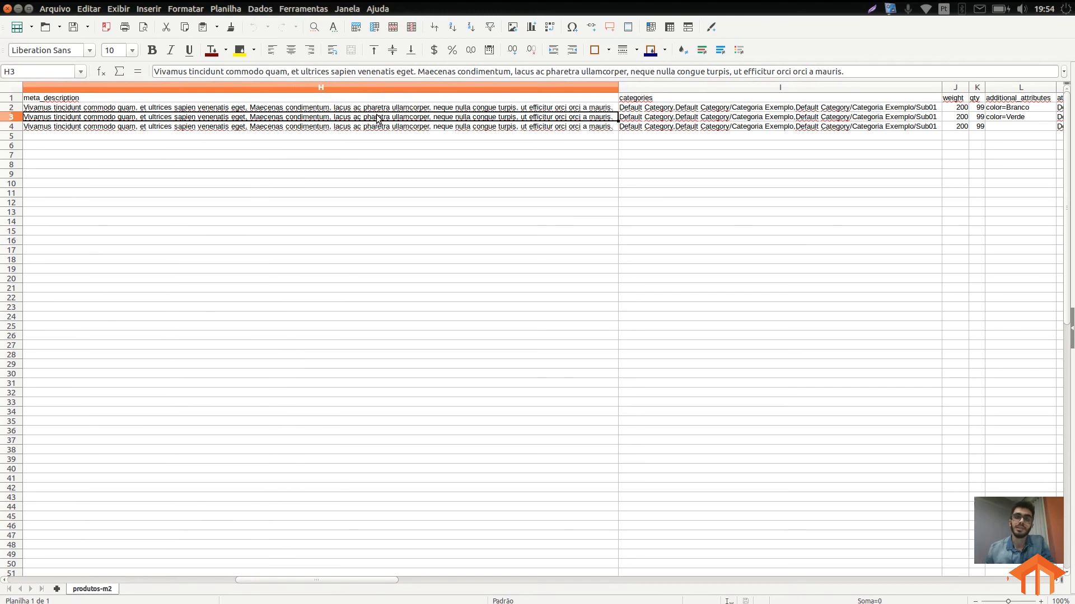
- Examine the second product's categories value, including the comma-separated paths and the slash-separated levels down to Sub01
key("Right")
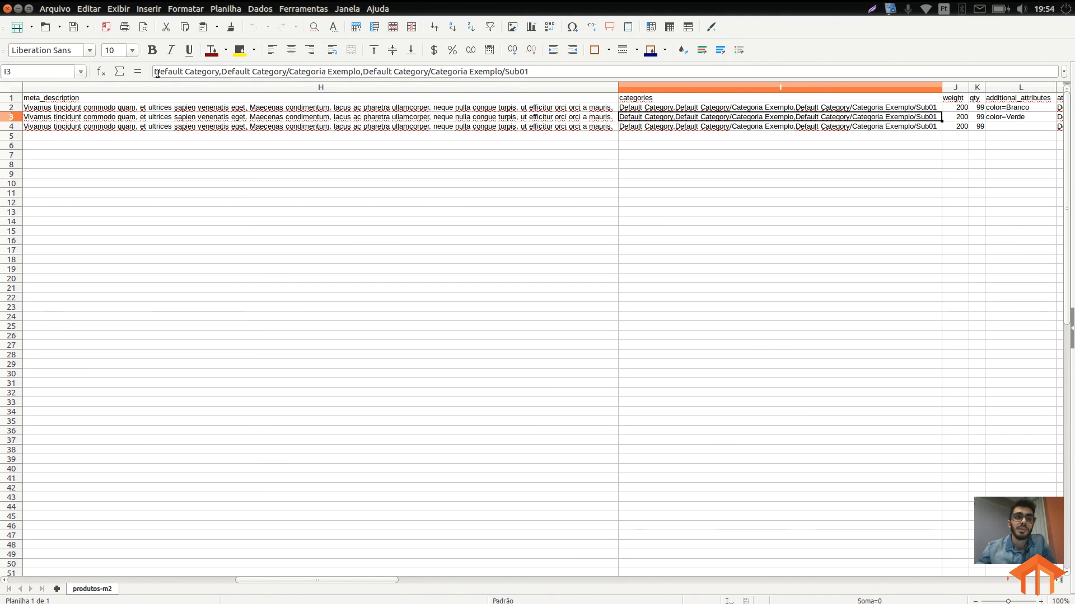
left_click_drag(154, 71, 217, 71)
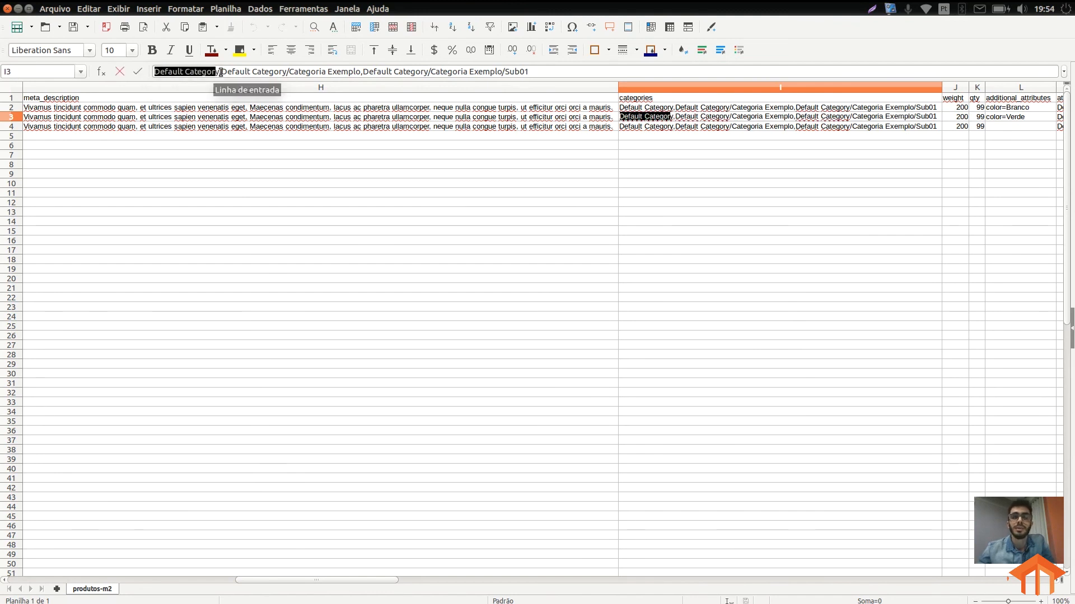
left_click(220, 71)
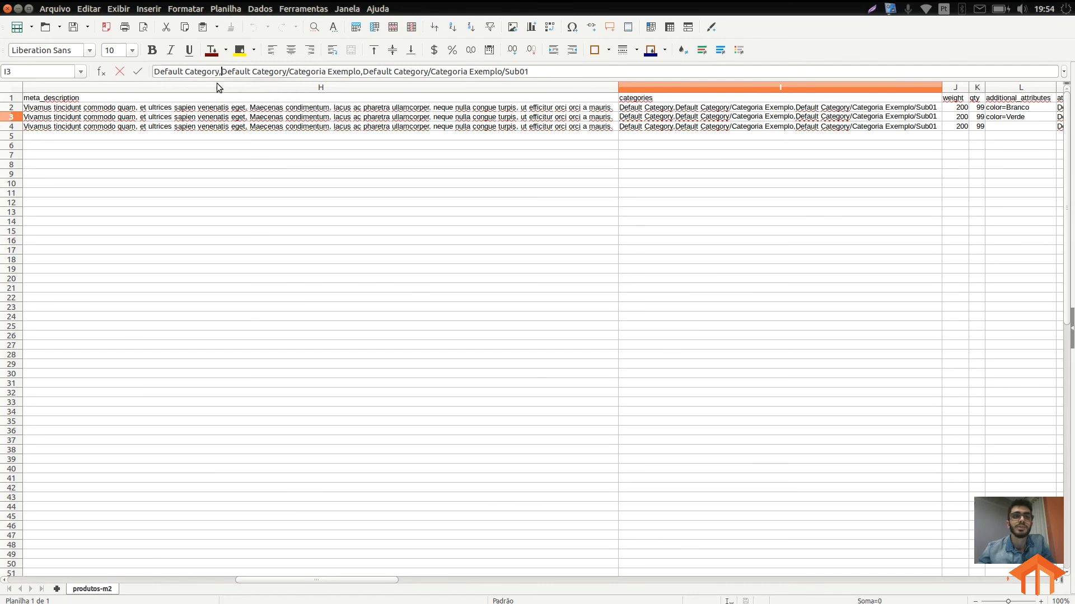
left_click(220, 72)
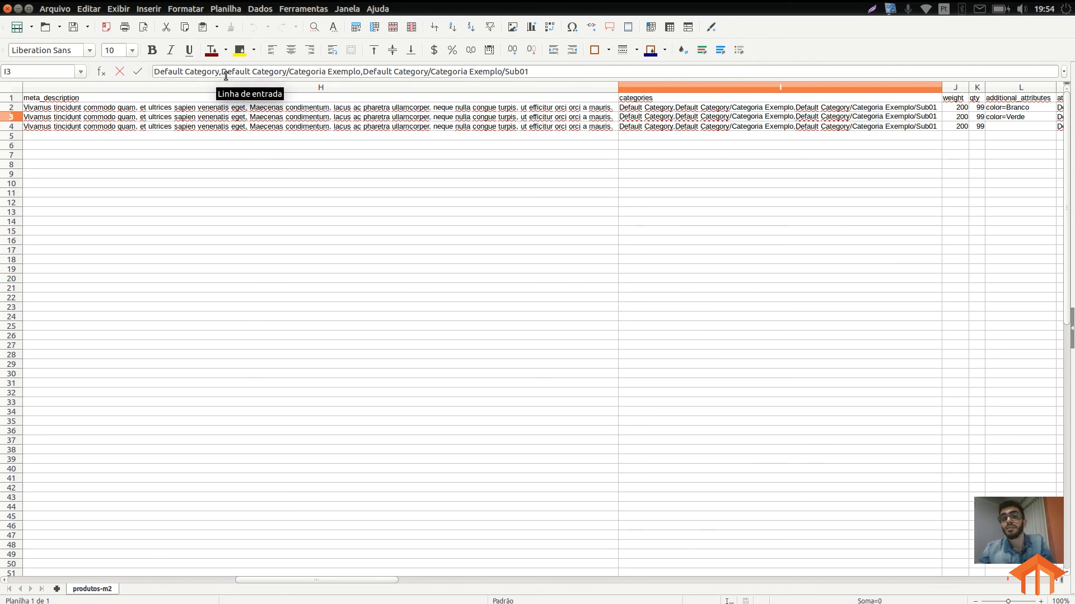
left_click_drag(221, 72, 283, 72)
double_click(290, 72)
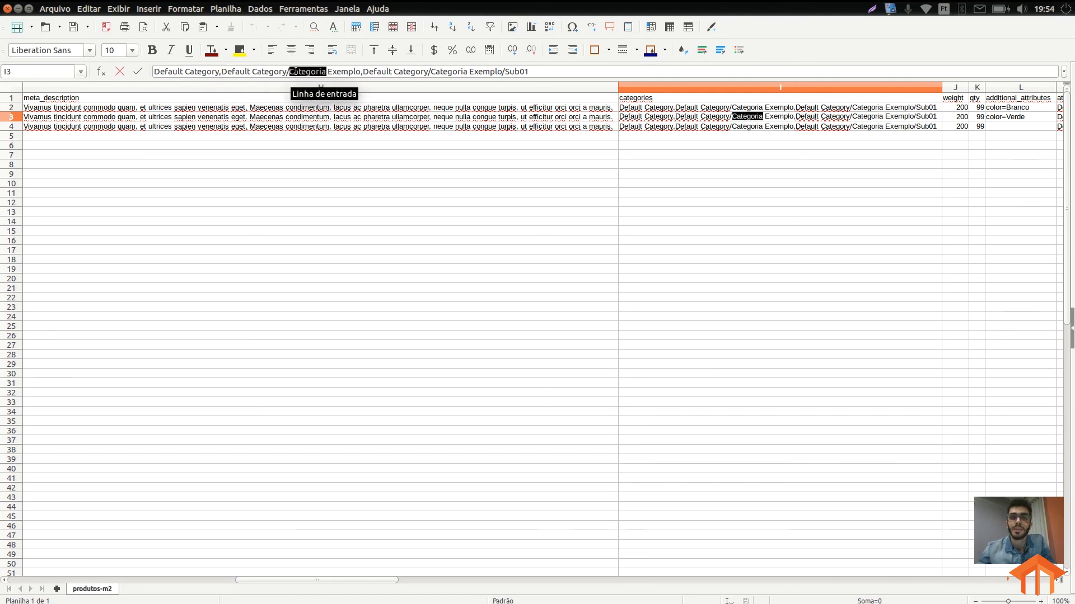
left_click(294, 72)
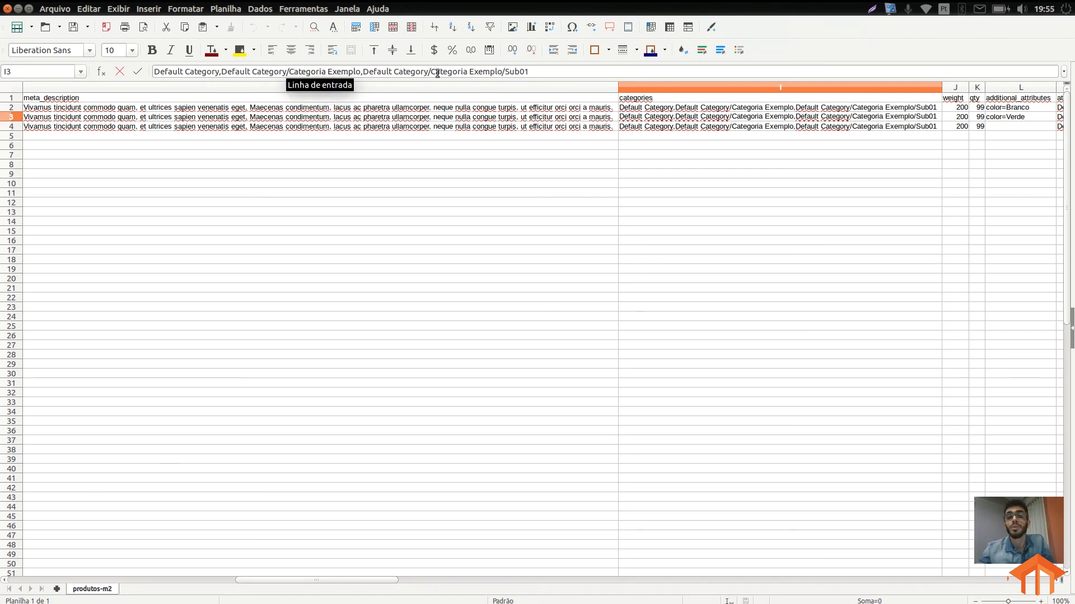
double_click(516, 71)
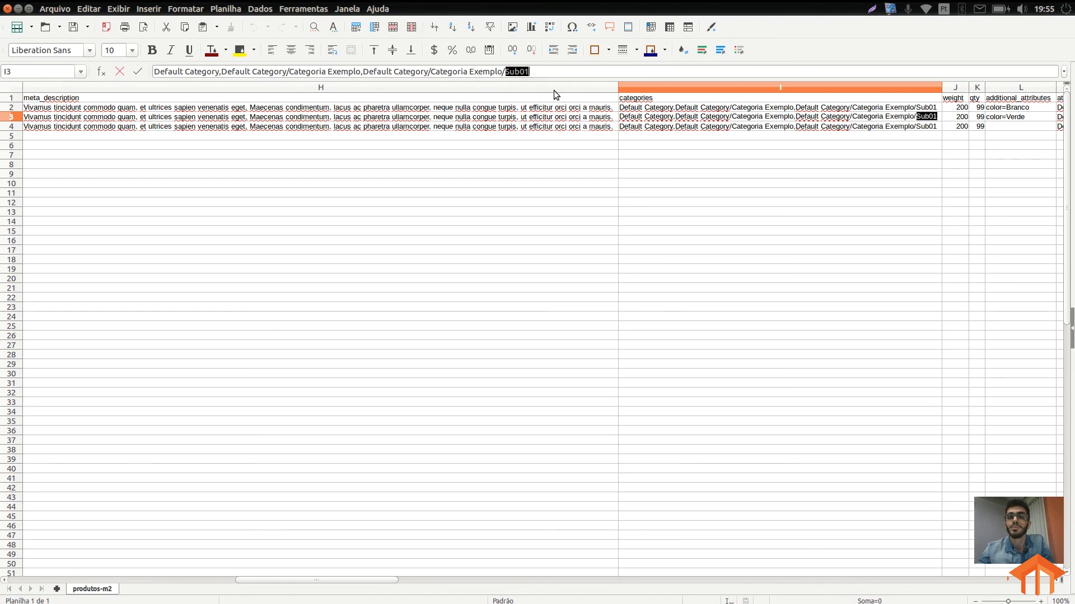
double_click(488, 72)
double_click(443, 72)
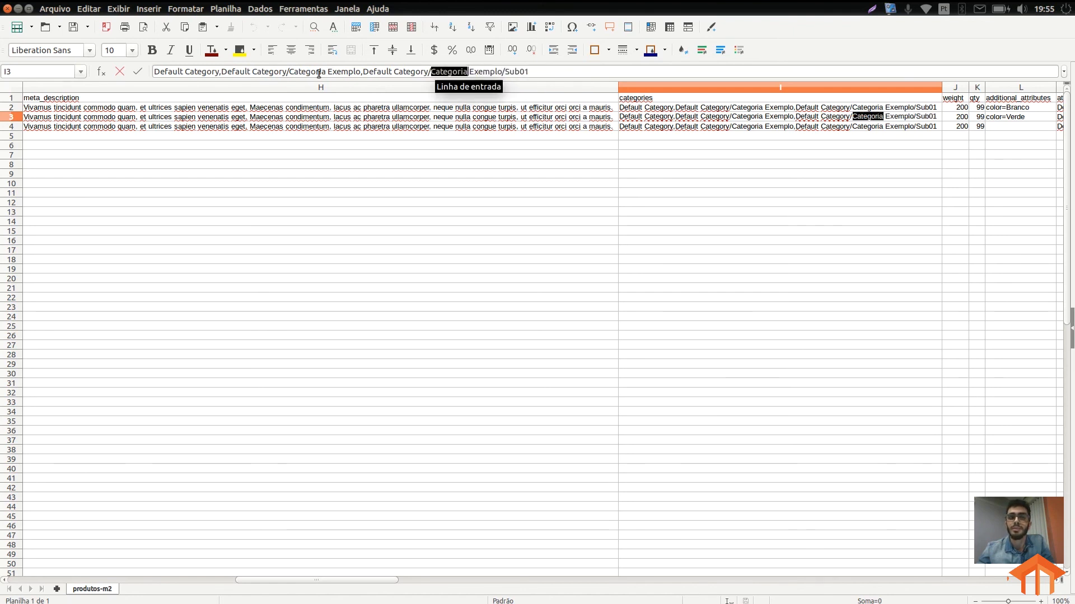
double_click(411, 72)
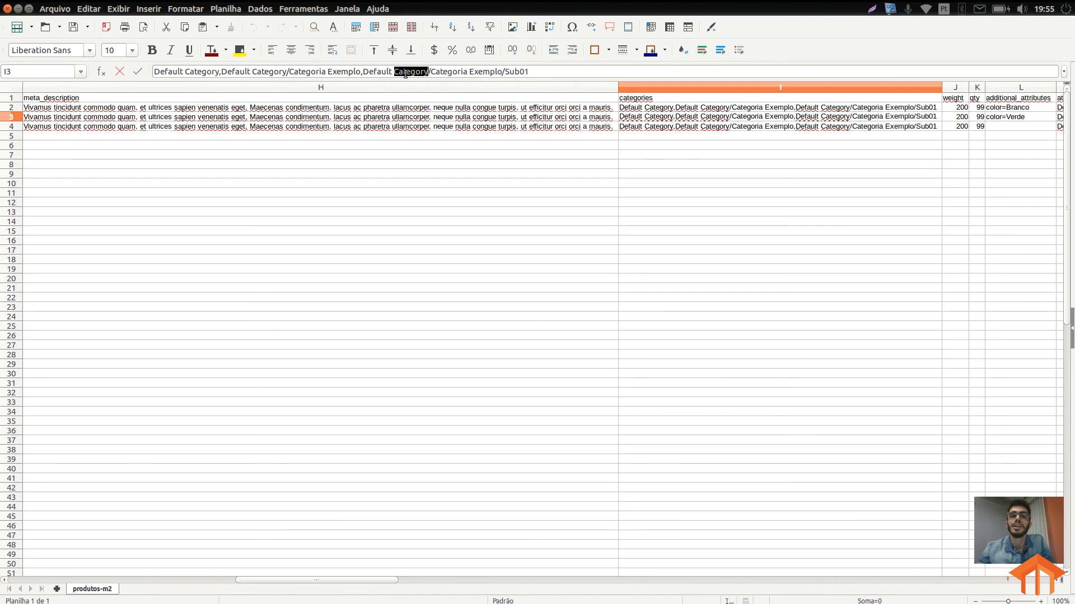
- Examine the weight and qty values of the first product and the additional_attributes values of all three products
left_click(590, 108)
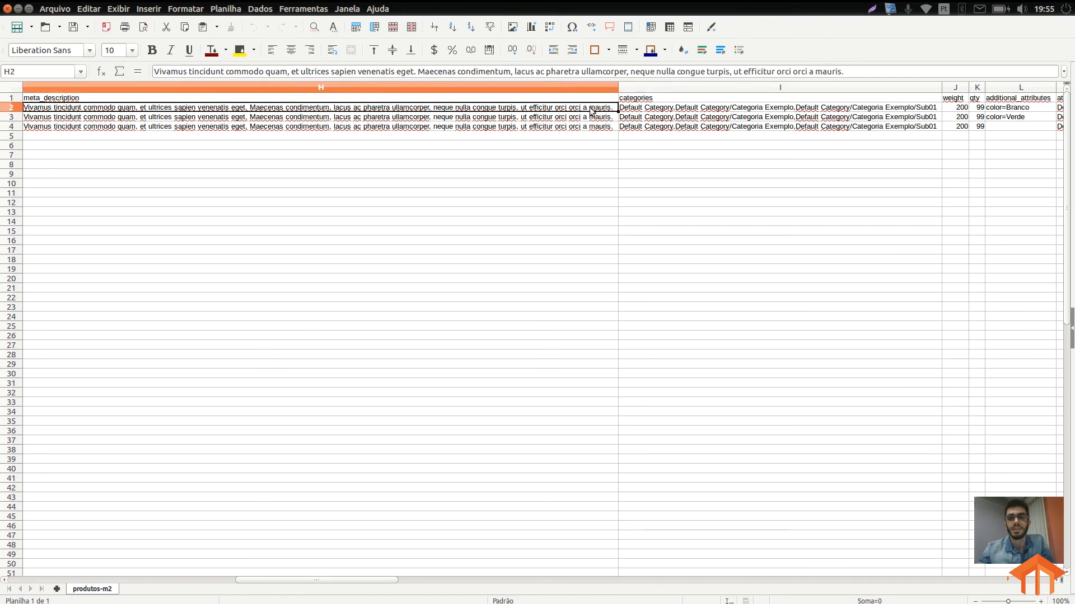
key("Right")
key("Right")
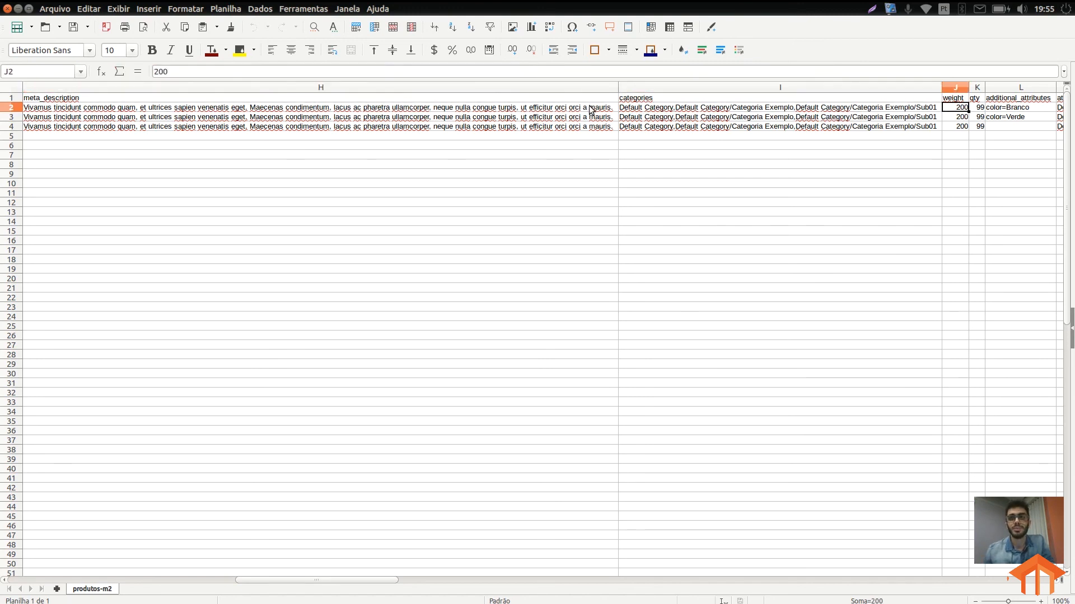
key("Right")
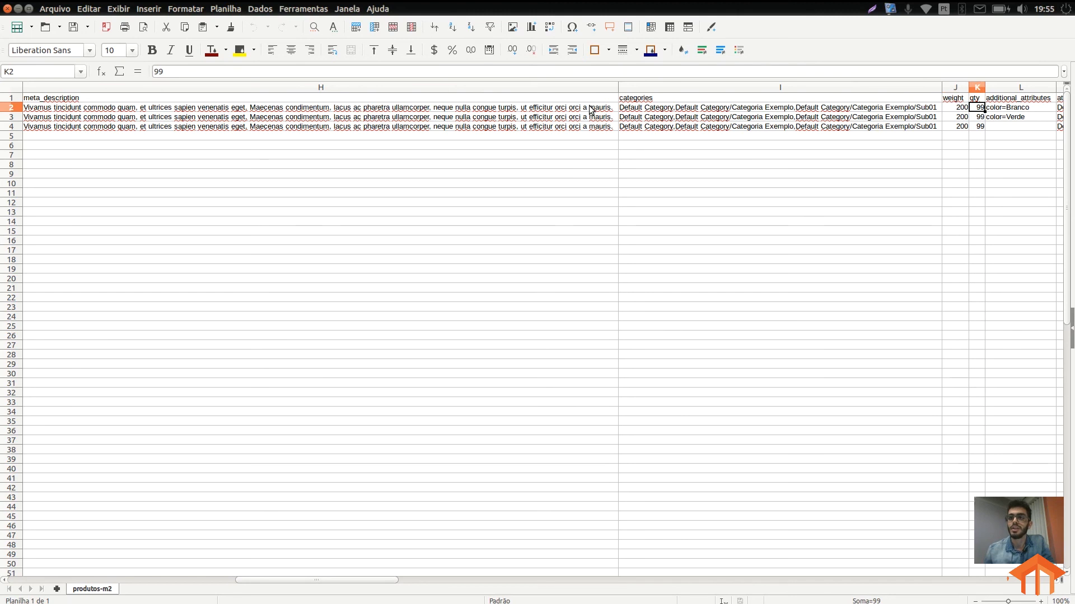
key("Right")
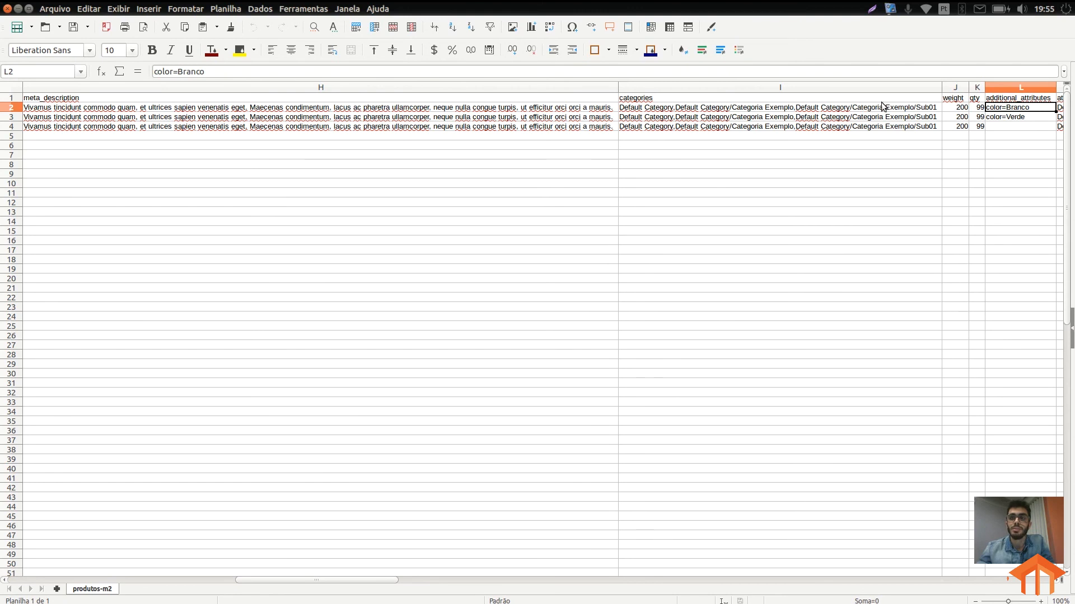
left_click(1012, 117)
left_click(1012, 124)
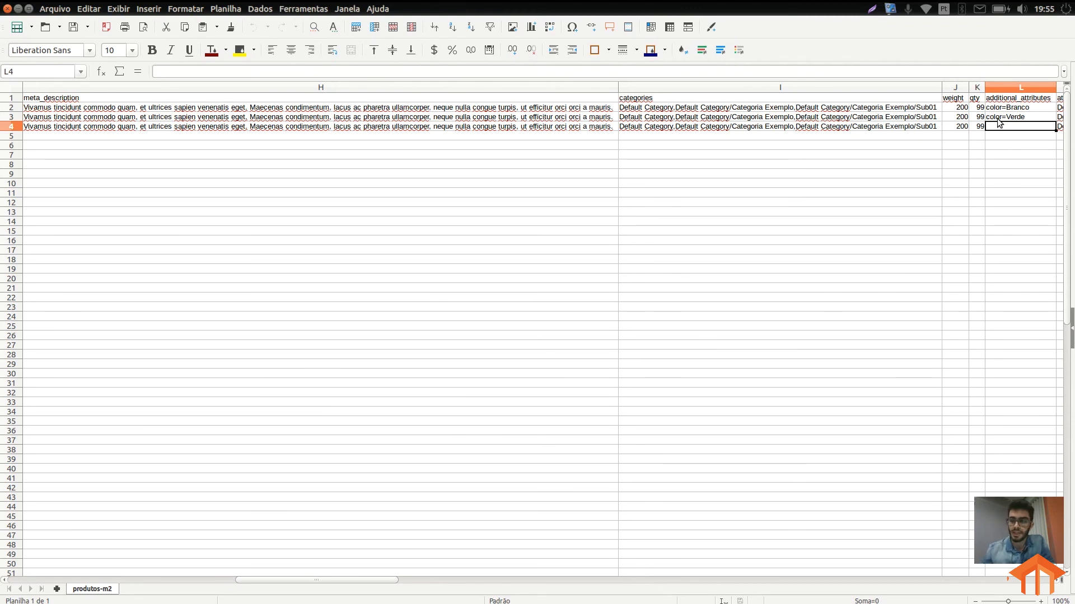
- Examine the attribute_set_code and product_type values of the three products
key("Right")
key("Right")
key("Right")
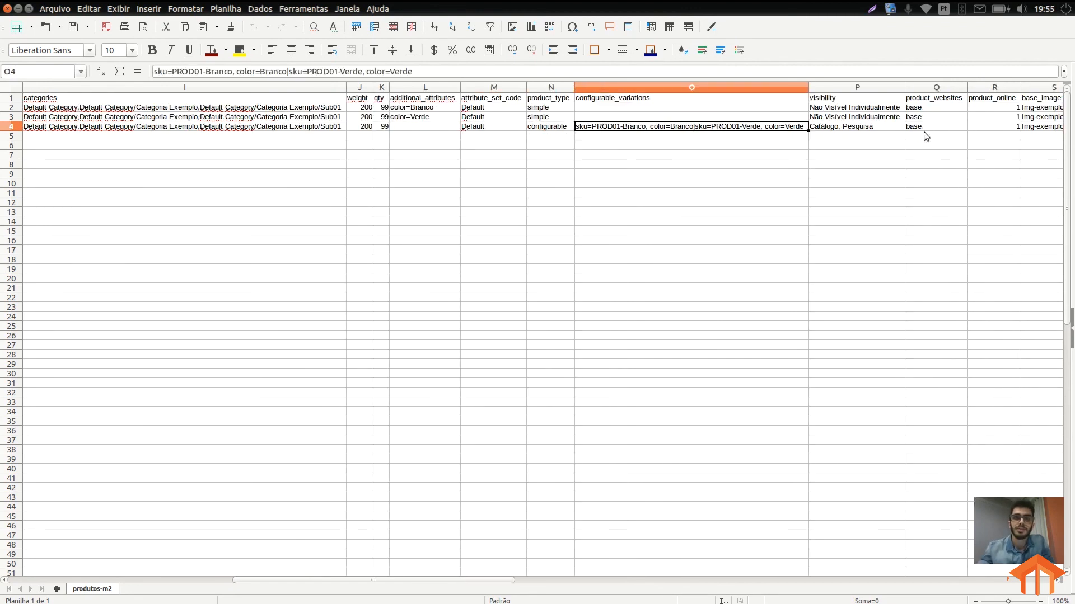
mouse_move(473, 98)
left_mouse_down()
mouse_move(468, 140)
mouse_move(491, 99)
left_mouse_up()
left_click(472, 129)
left_click(485, 110)
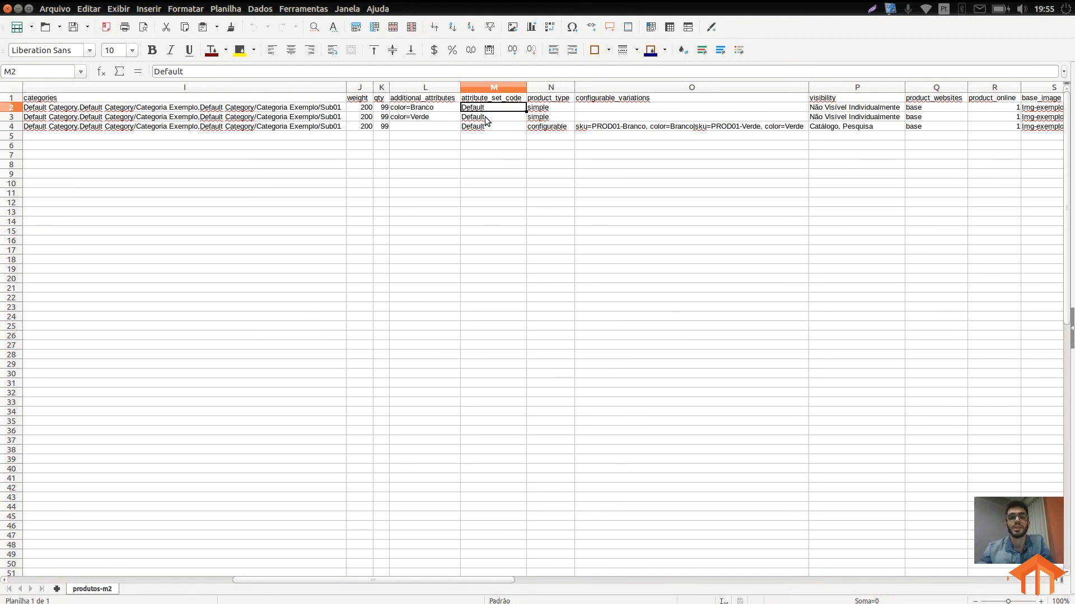
left_click(486, 119)
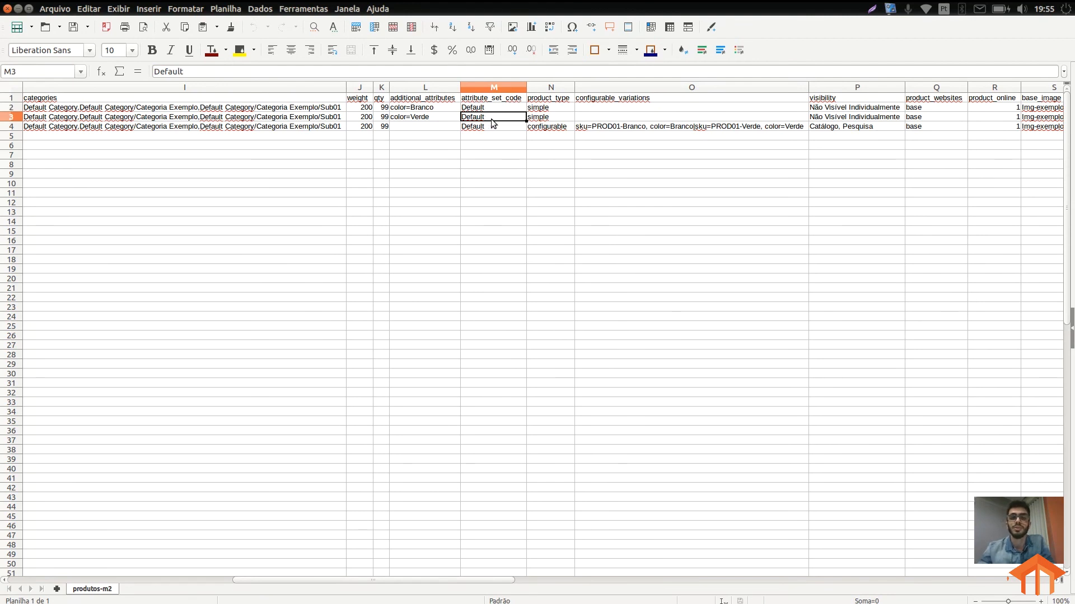
left_click(547, 99)
left_click(546, 107)
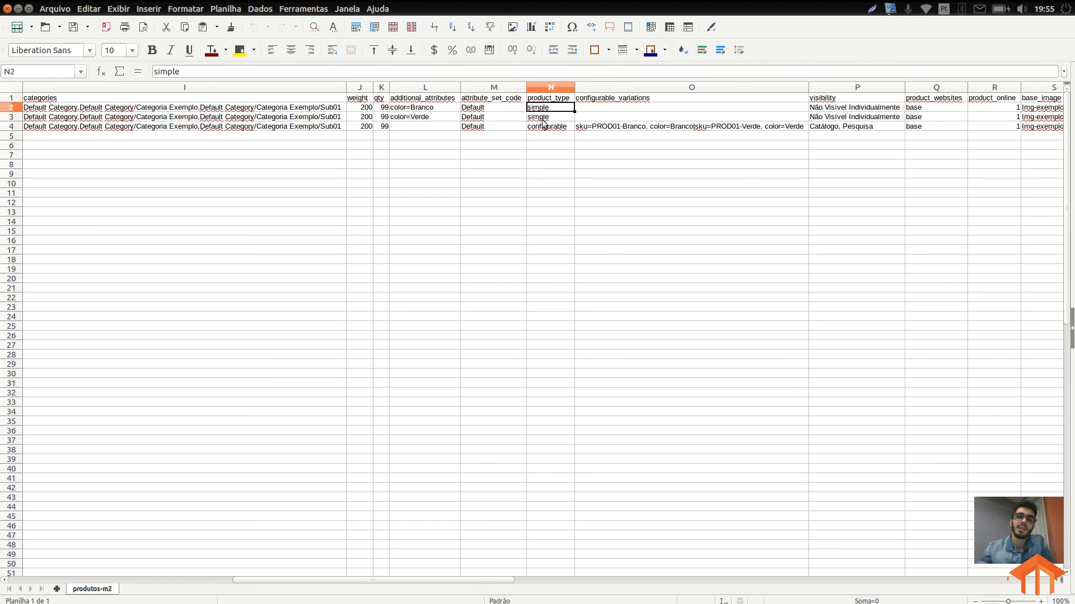
left_click(538, 128)
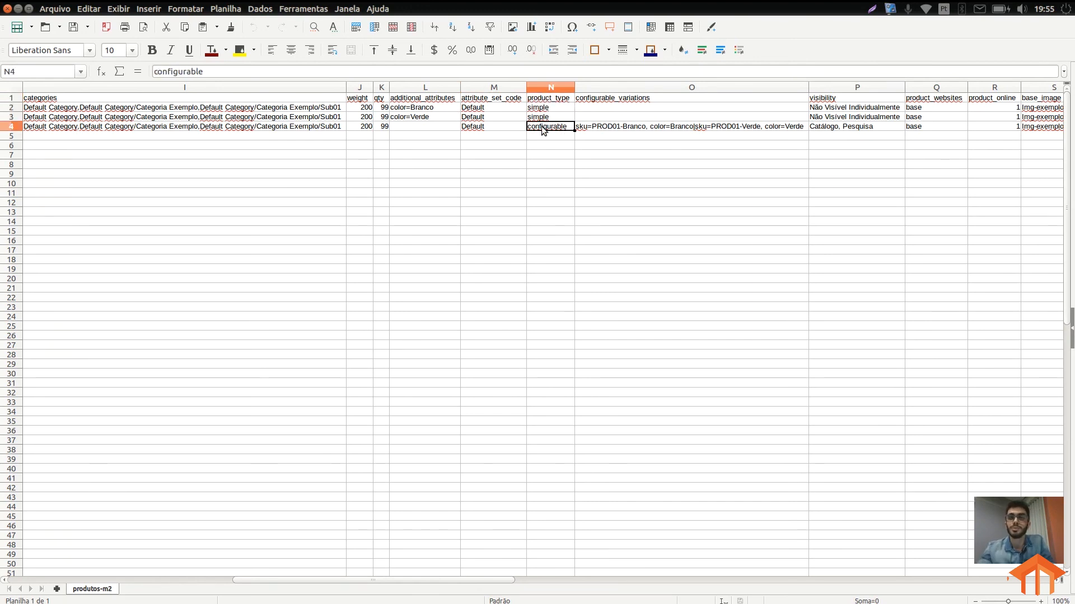
- Compare the configurable product's configurable_variations value with the color entries in additional_attributes of the two simple products
left_click(619, 99)
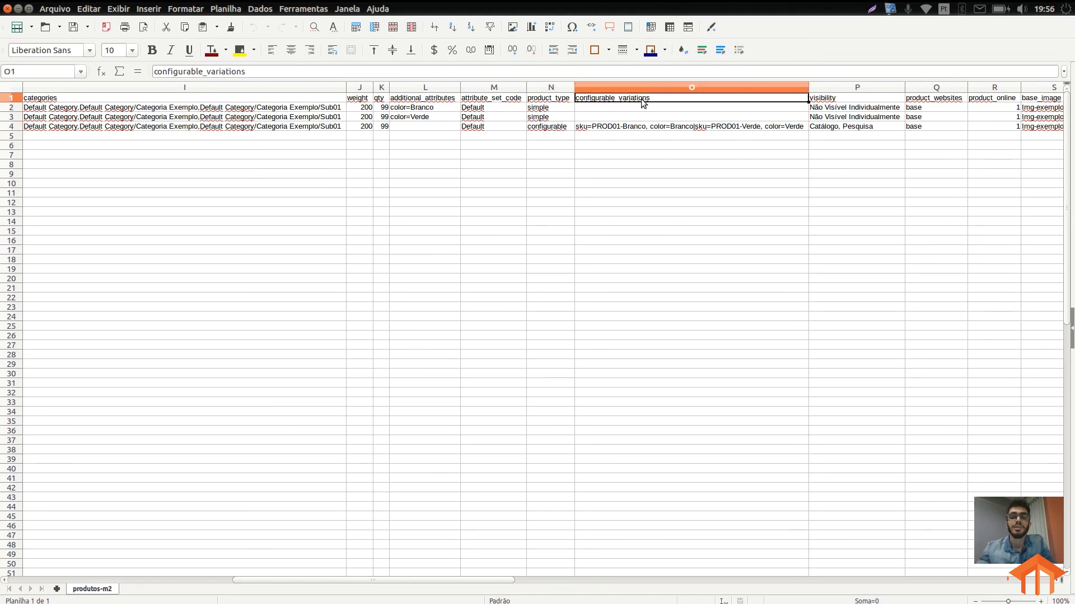
left_click(622, 127)
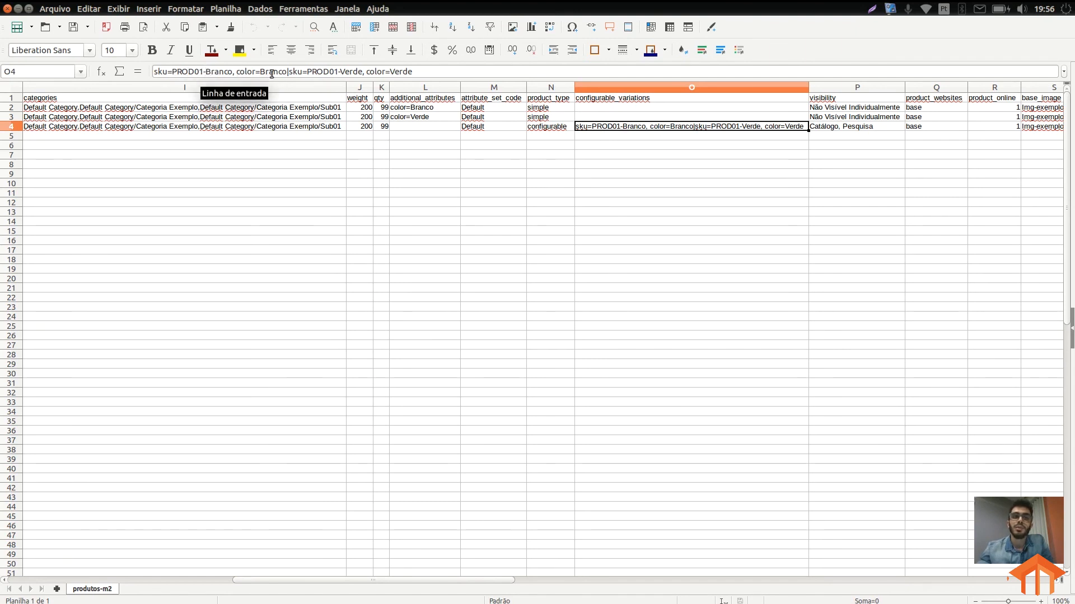
left_click(439, 106)
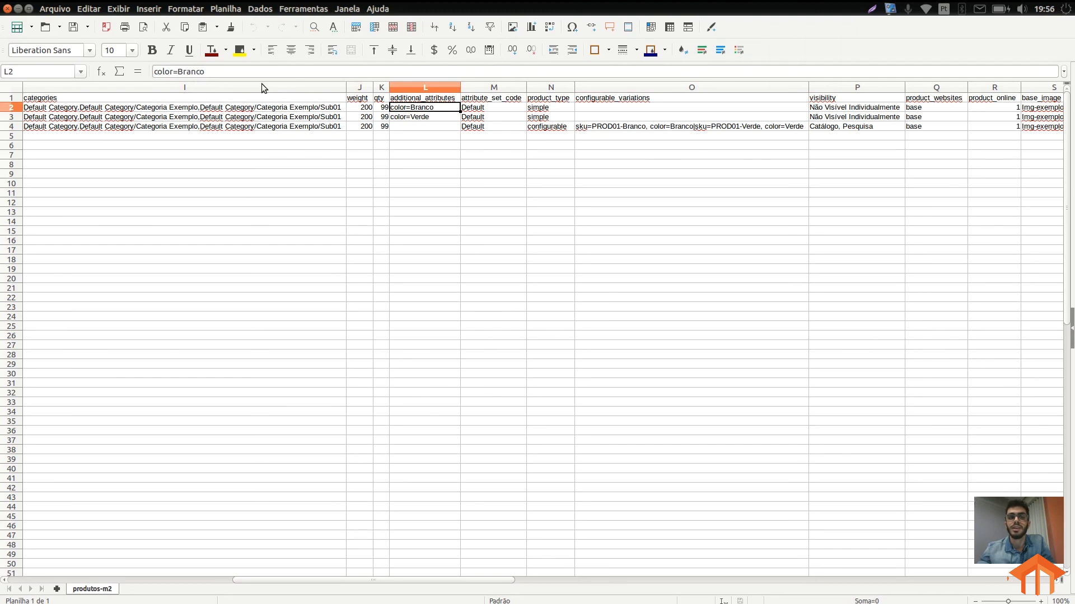
left_click(605, 129)
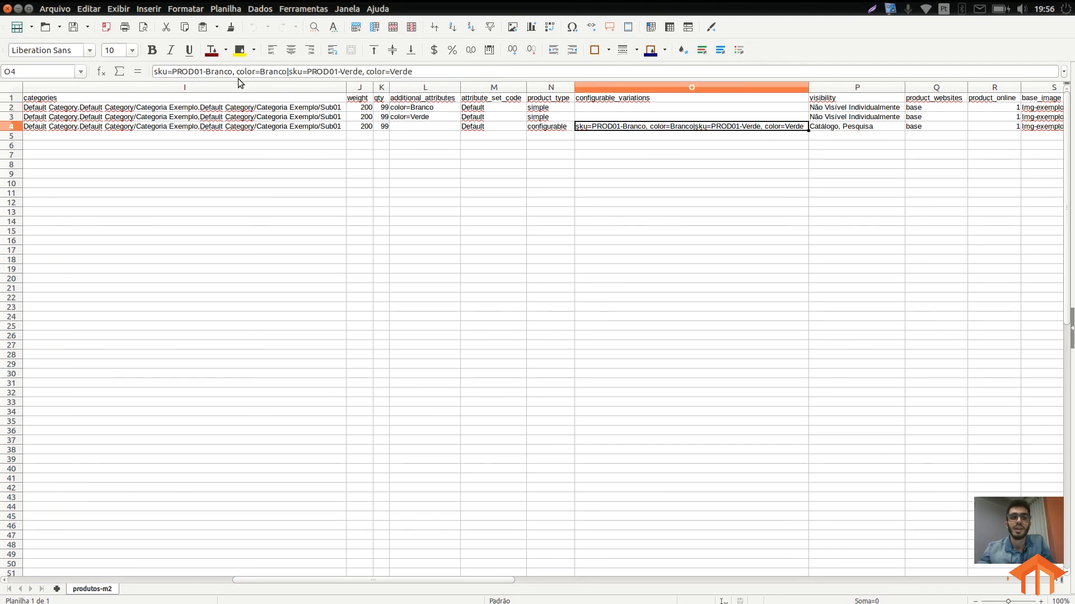
left_click(285, 72)
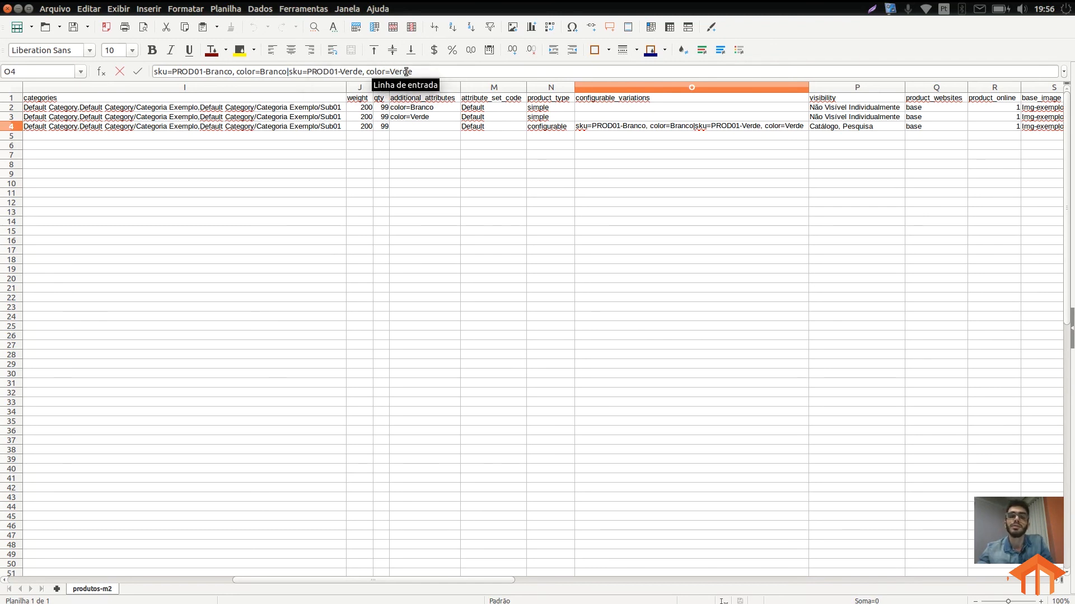
left_click(421, 117)
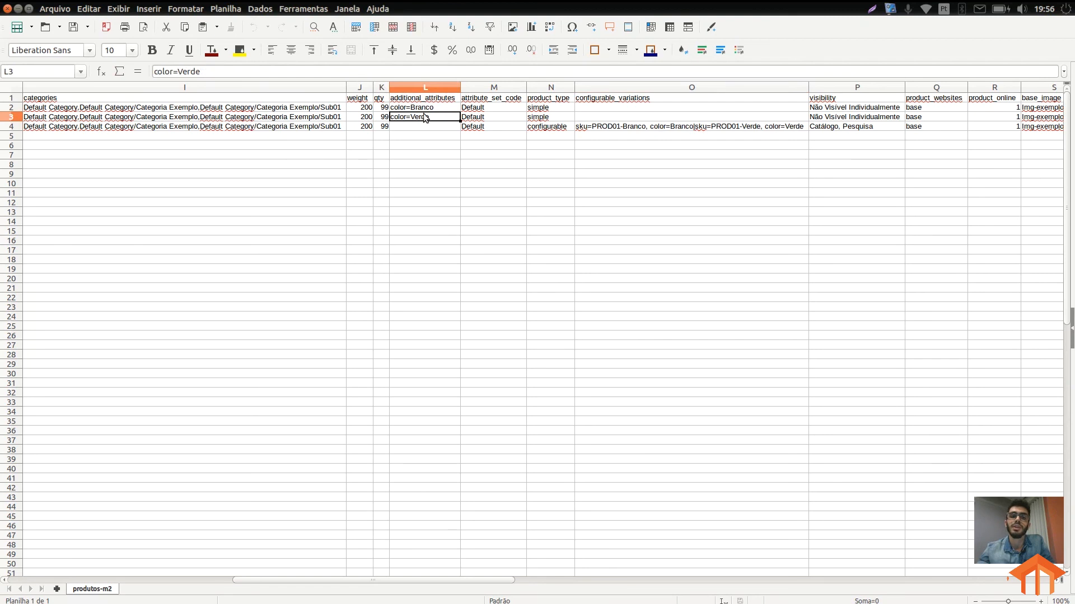
- Compare the visibility values of the two simple products with that of the configurable product
left_click(841, 132)
left_click_drag(828, 108, 827, 131)
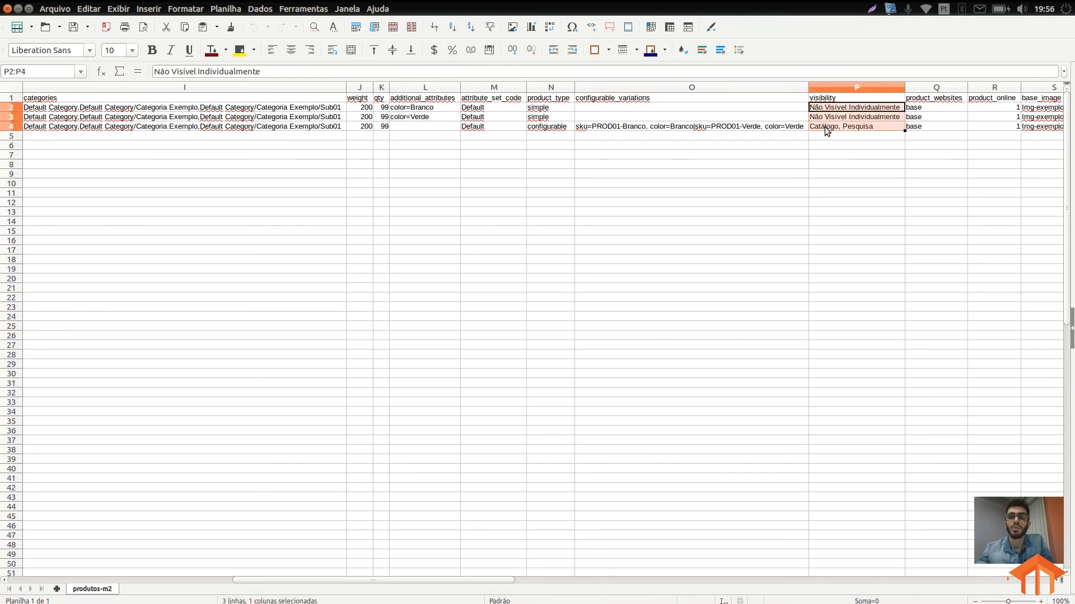
left_click(827, 130)
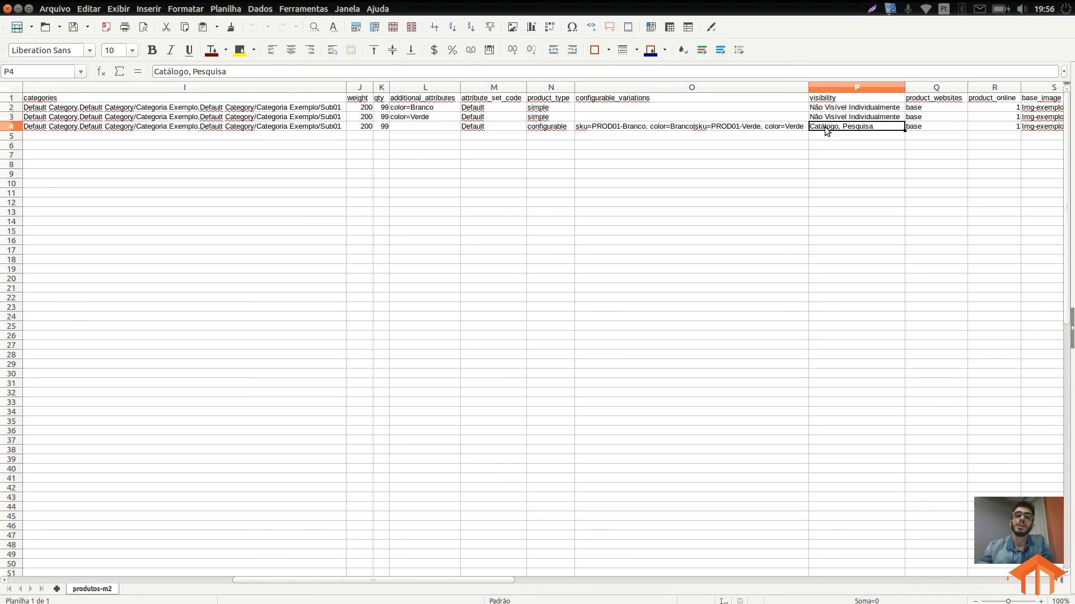
left_click(835, 109)
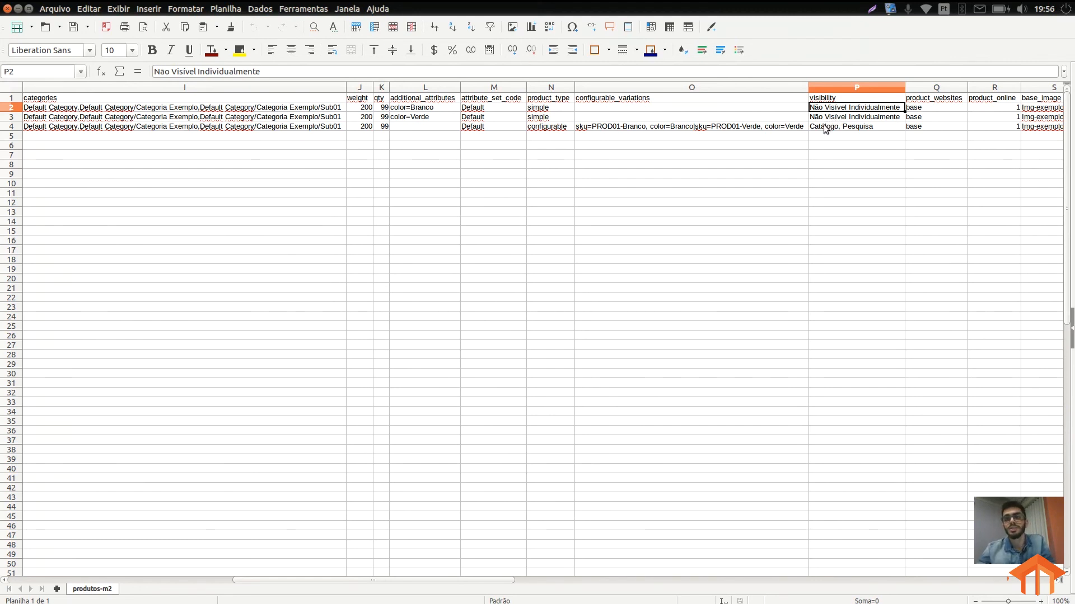
left_click(826, 127)
left_click_drag(831, 108, 831, 117)
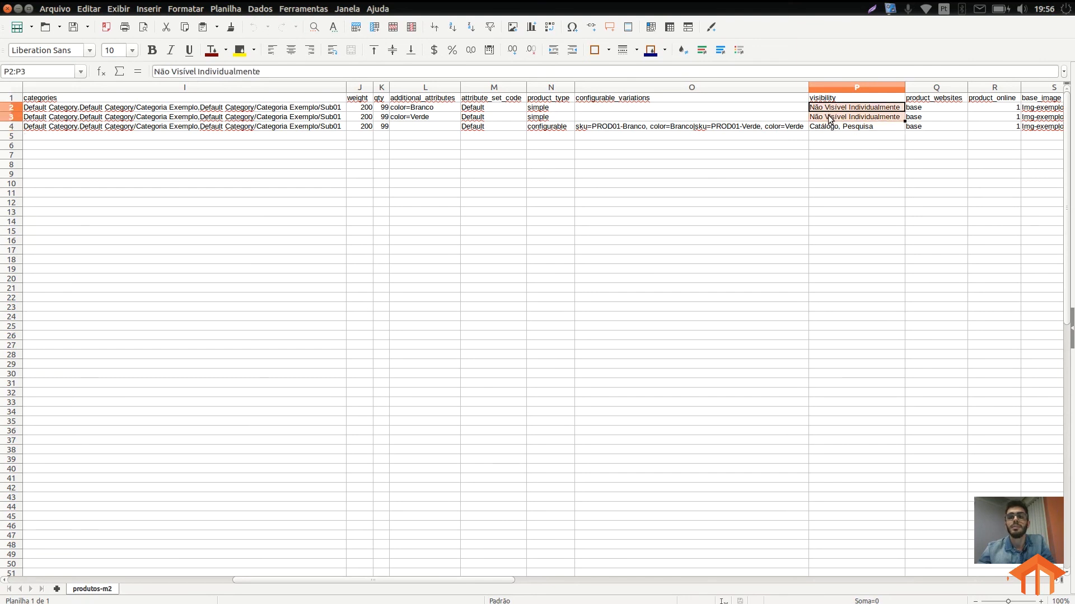
left_click(834, 127)
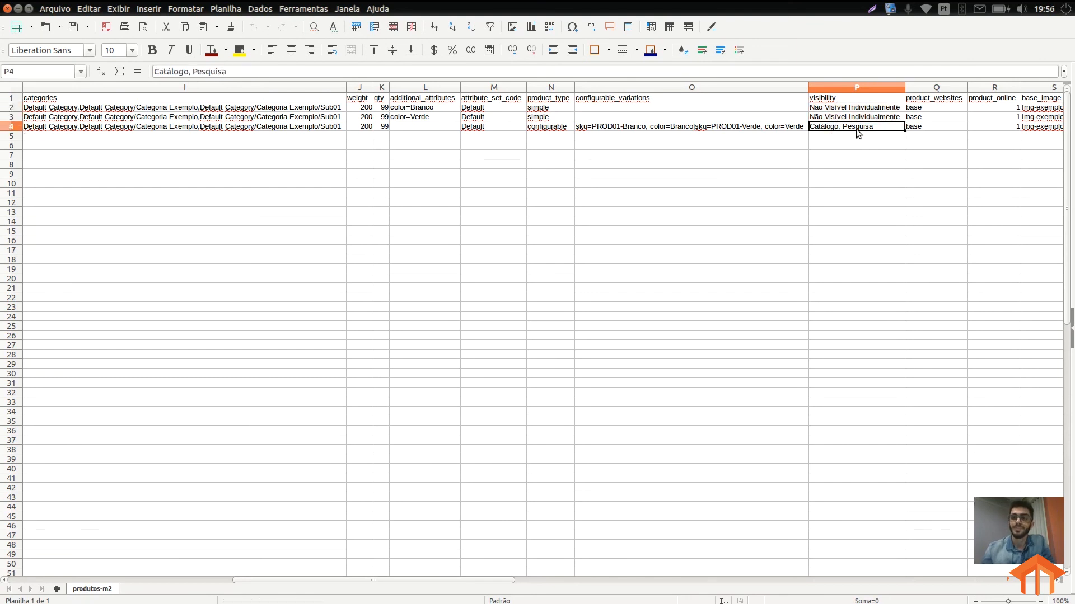
- Examine the product_websites and product_online values and look over the image columns starting at base_image
key("Right")
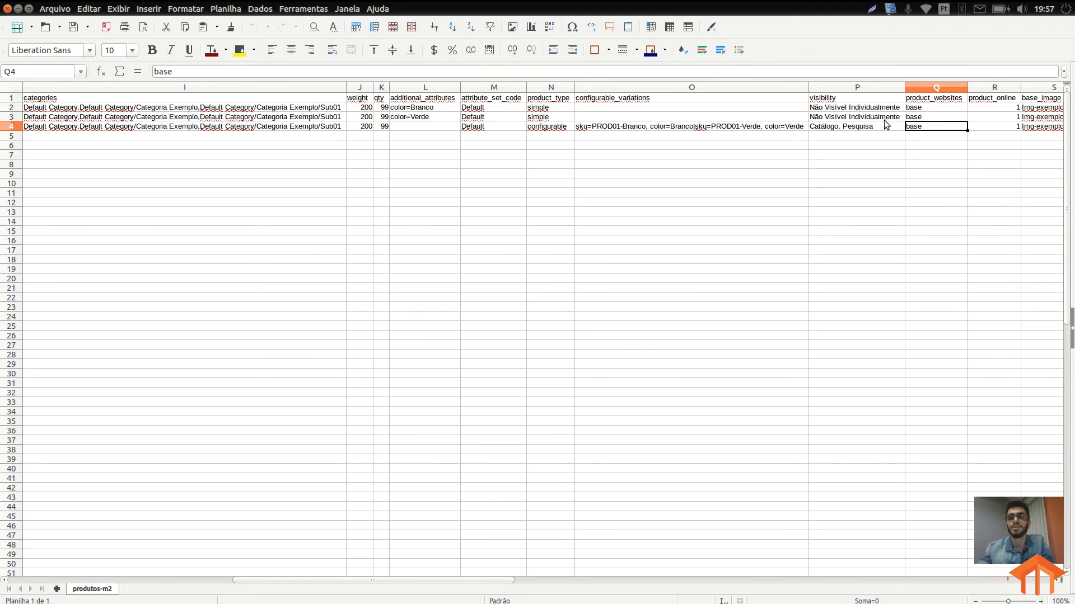
key("Right")
key("Right")
key("Right")
key("Right")
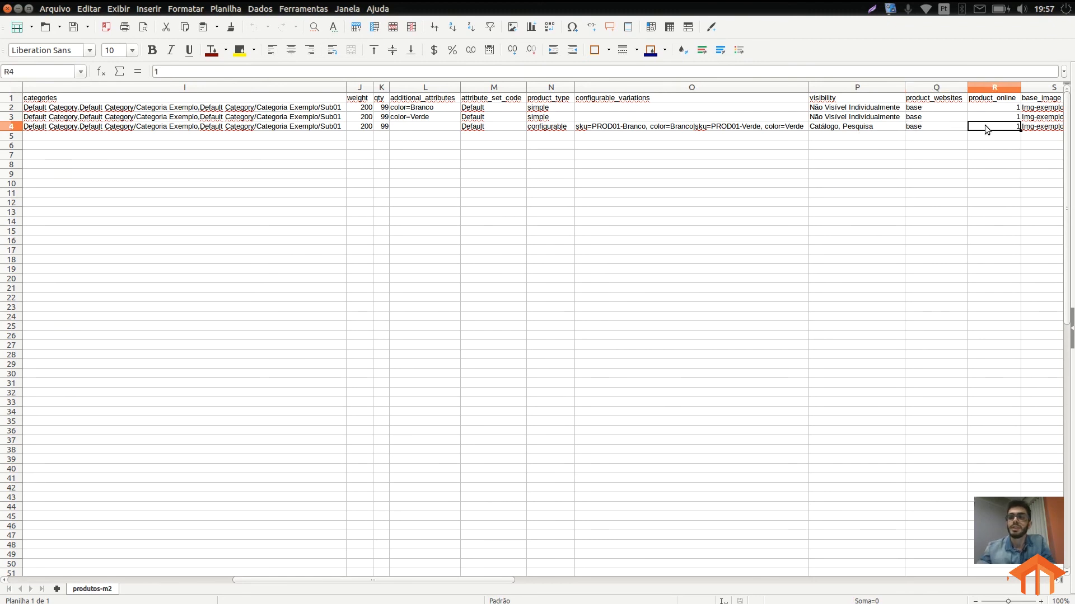
key("Right")
key("Right")
key("Right")
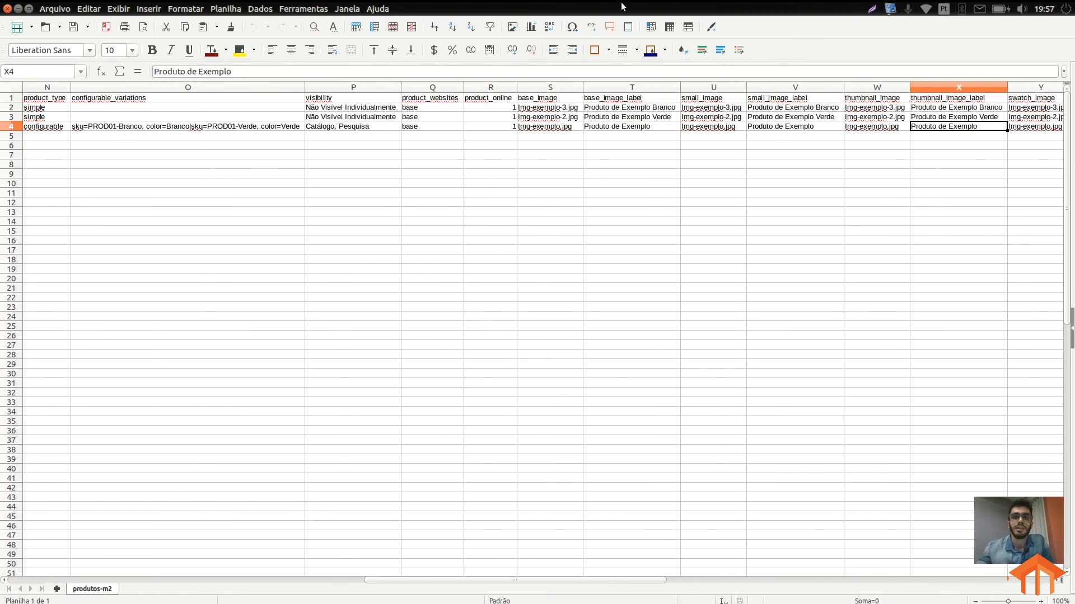
left_click_drag(484, 97, 482, 125)
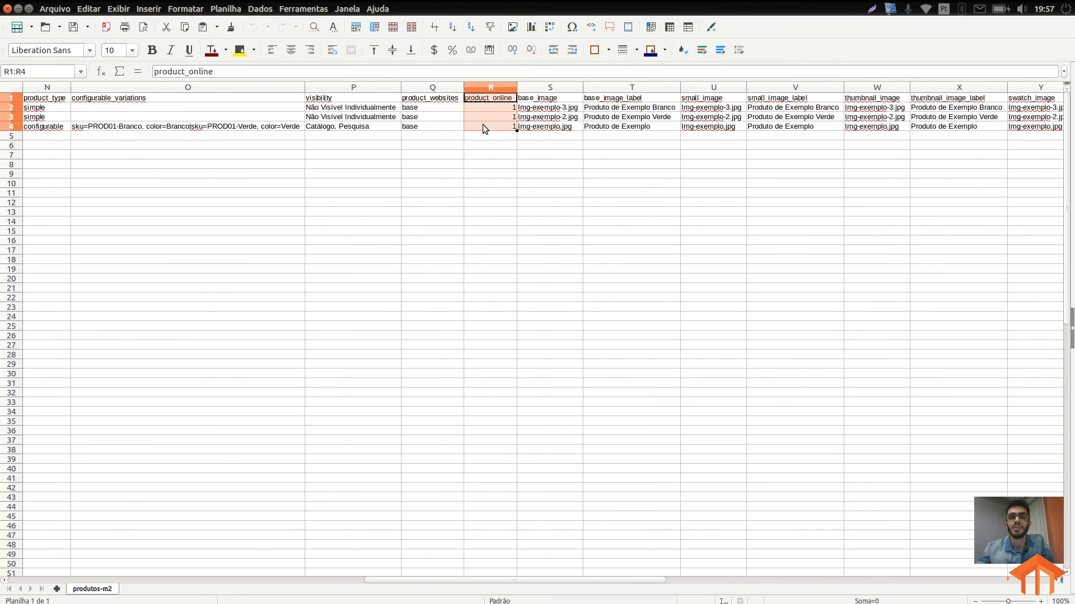
left_click(555, 100)
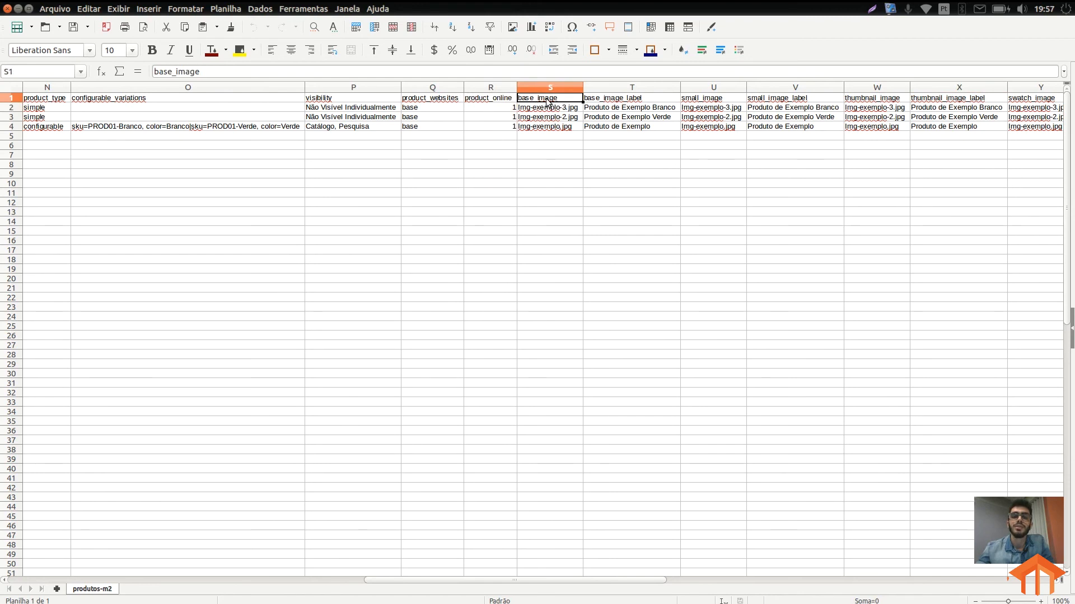
- Look over the base_image_label, small_image, thumbnail_image and swatch_image column headers
left_click(638, 98)
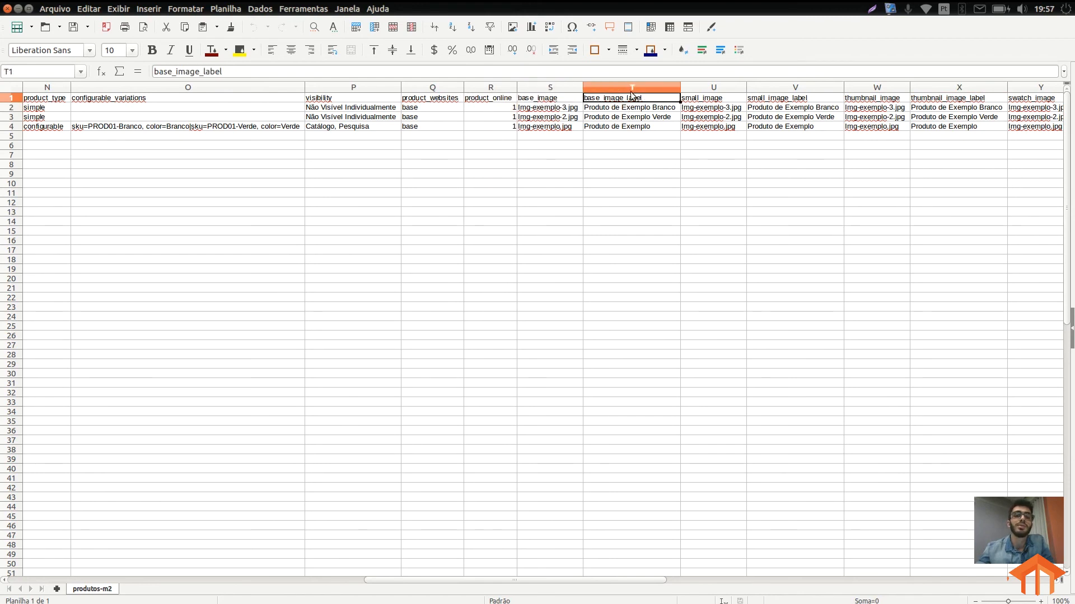
left_click(716, 99)
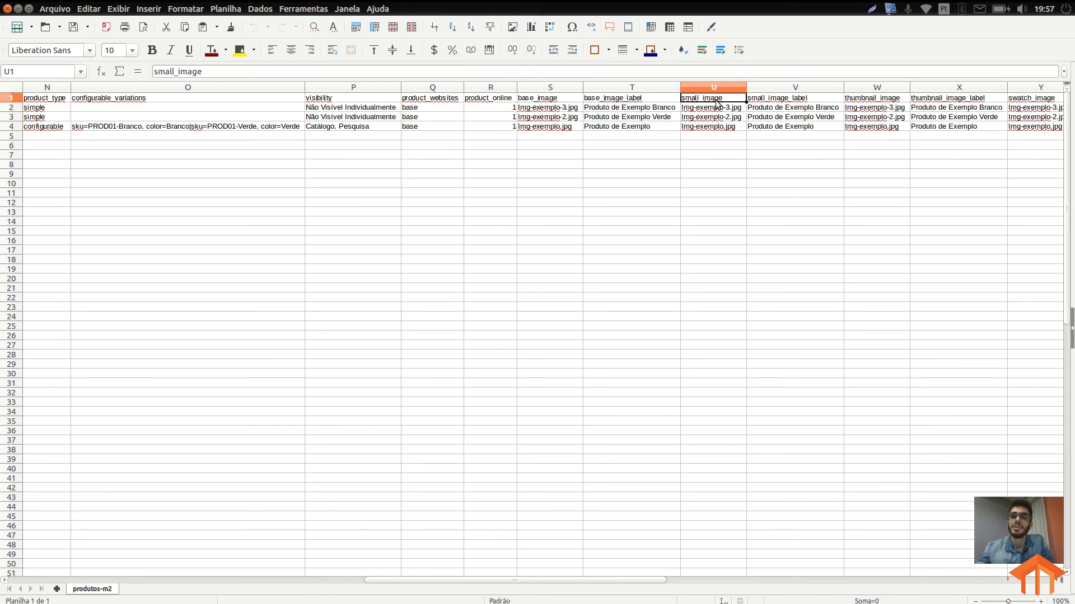
left_click(874, 99)
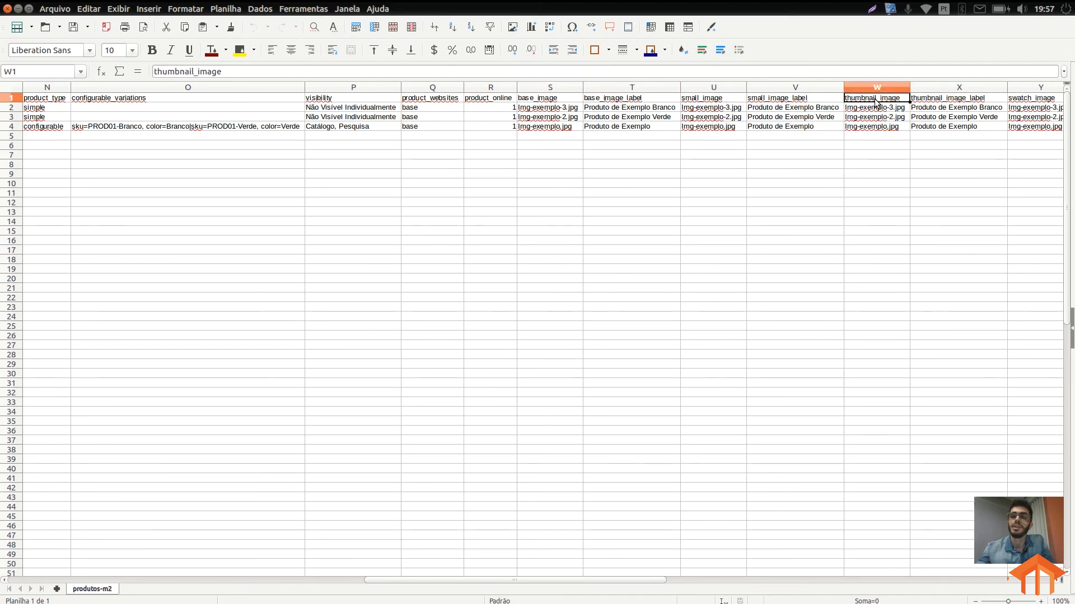
left_click(1045, 99)
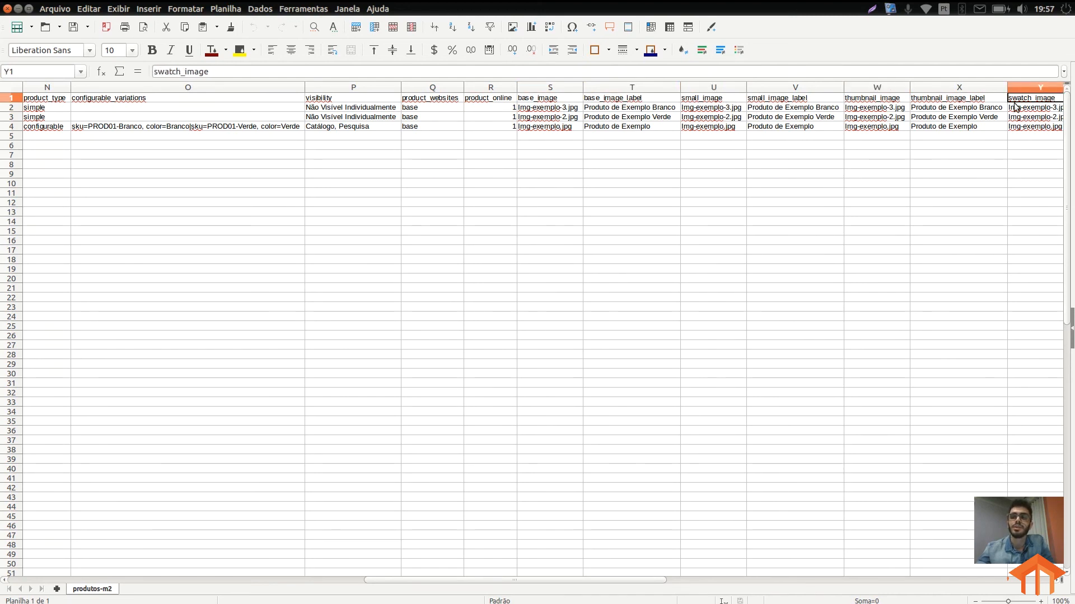
- Compare the base_image file names of the three products and check the configurable product's base_image_label
left_click(547, 110)
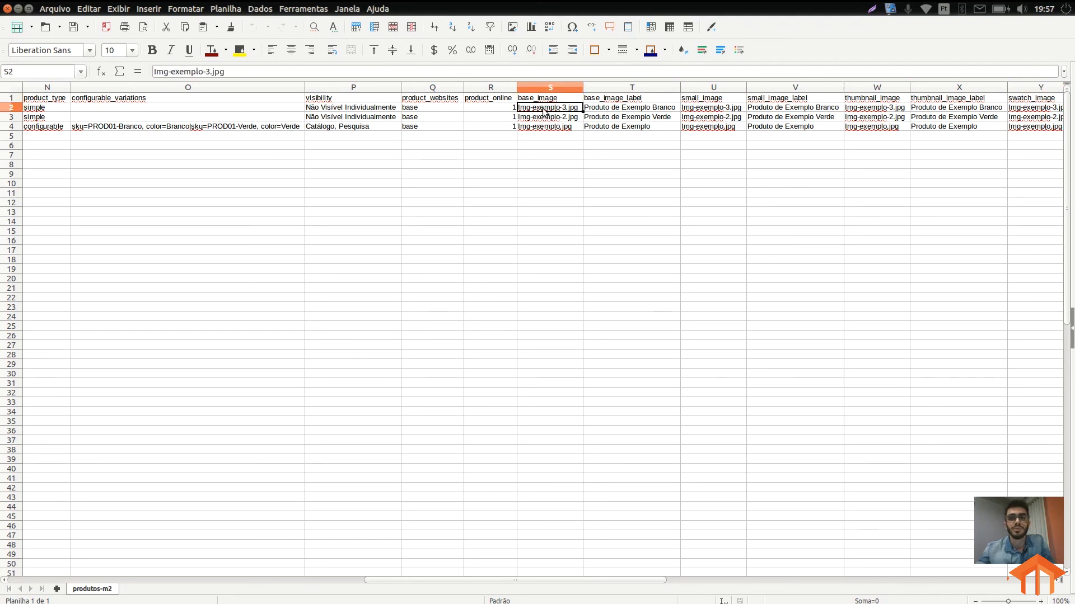
left_click(552, 119)
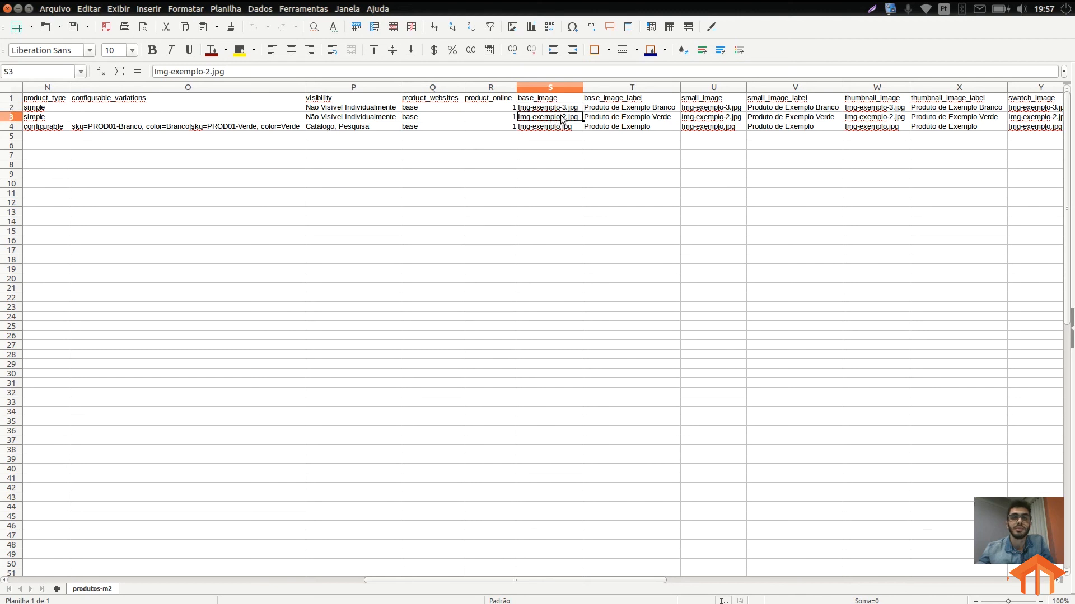
left_click(564, 128)
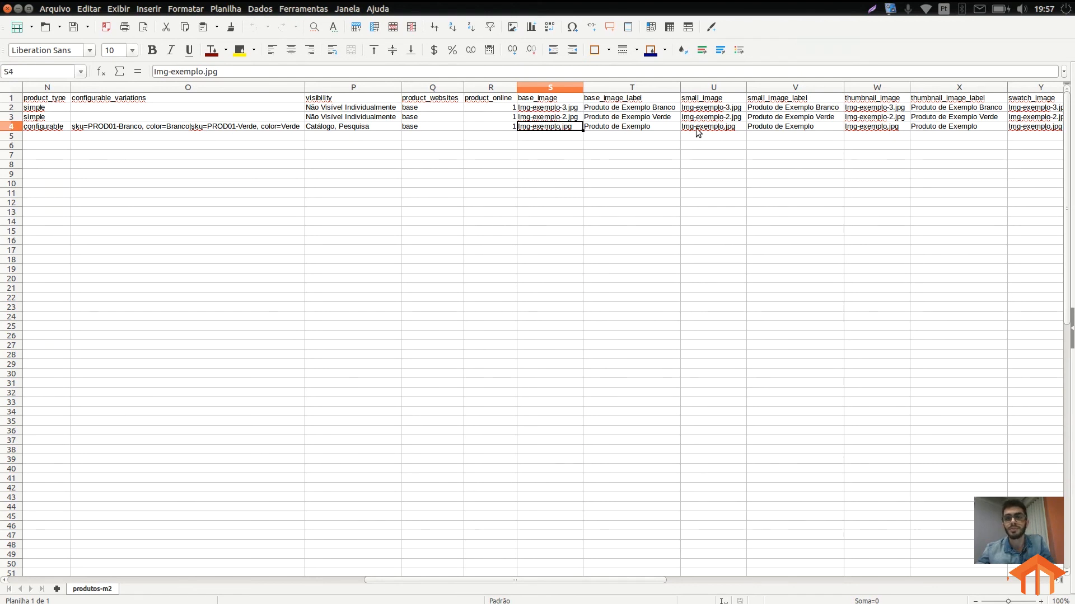
left_click(644, 128)
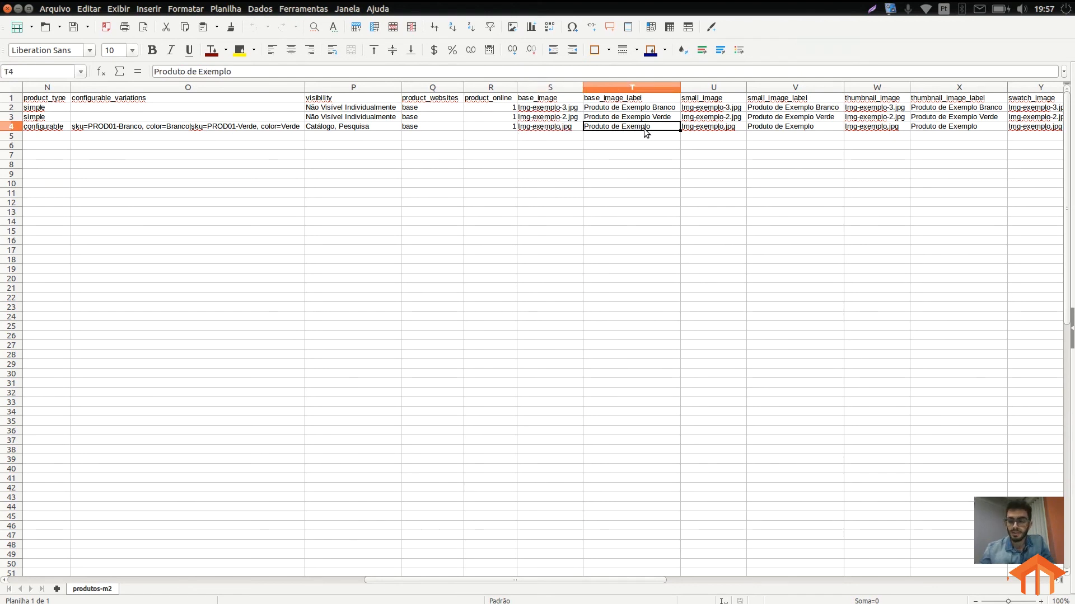
- Examine the additional_images column, comparing the configurable product's image list with the simple products' entries
key("Right")
key("Right")
key("Right")
key("Right")
key("Right")
key("Right")
key("Right")
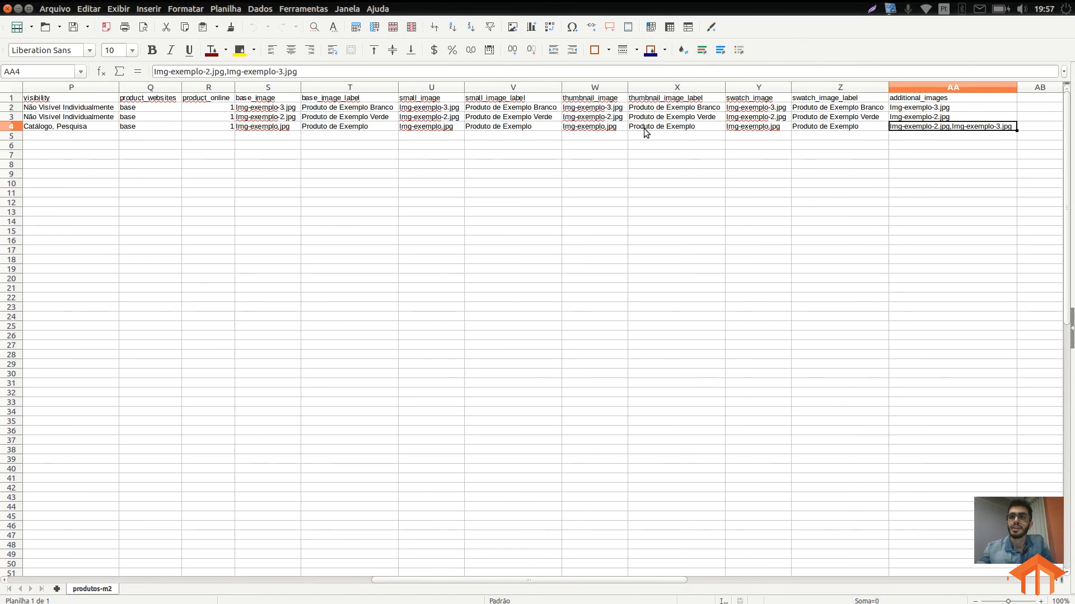
left_click(904, 100)
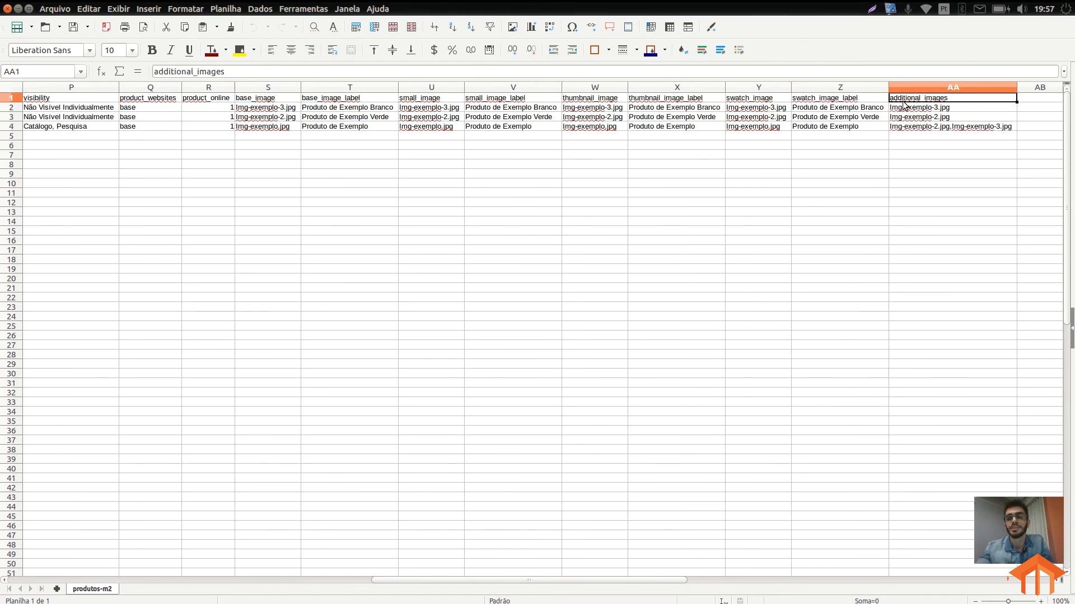
left_click(921, 128)
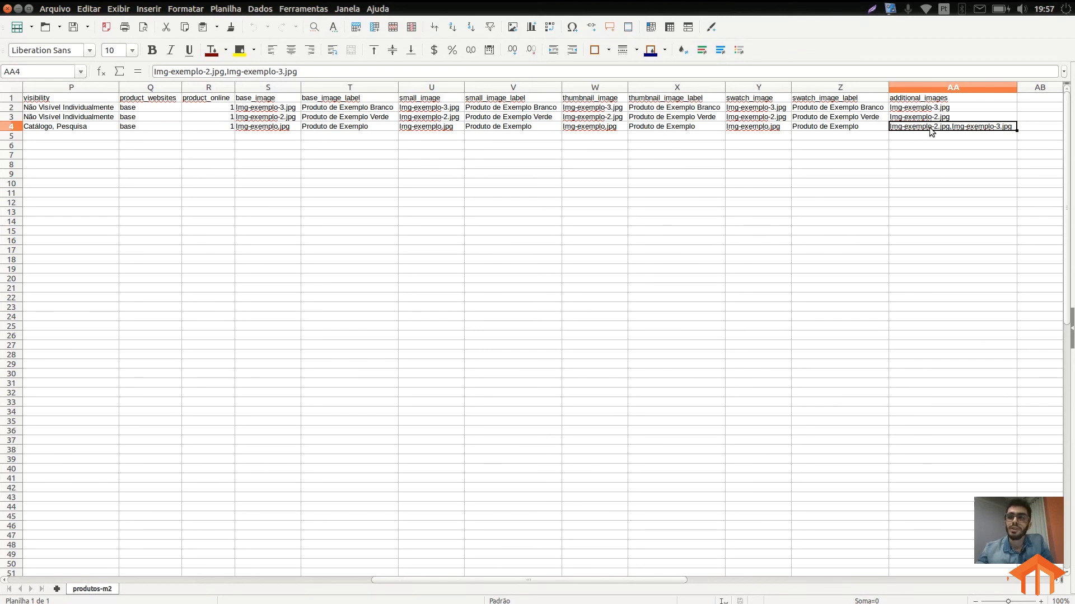
left_click(939, 108)
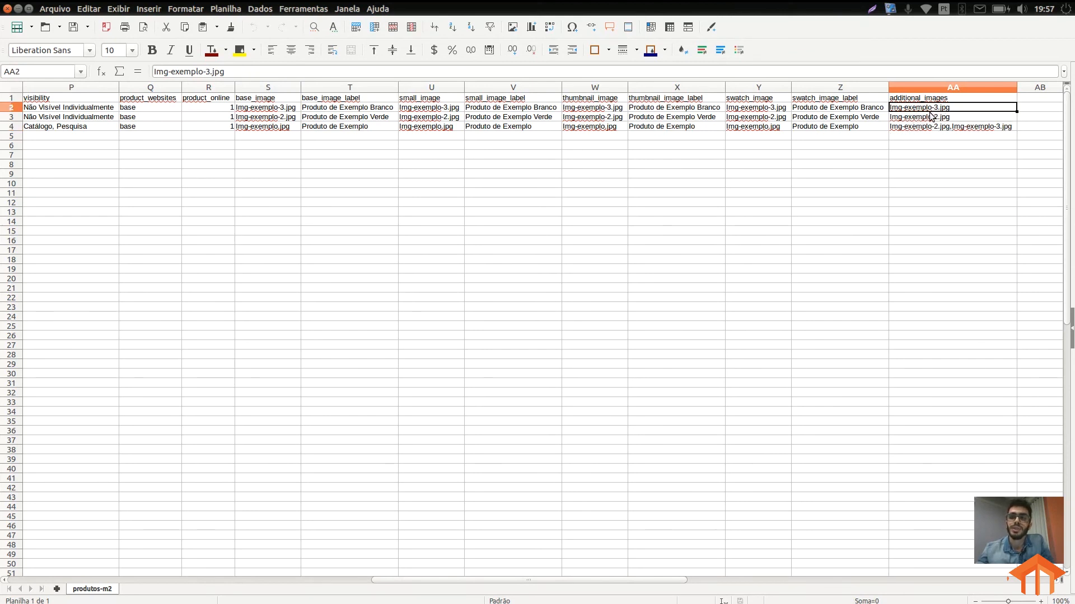
left_click(943, 129)
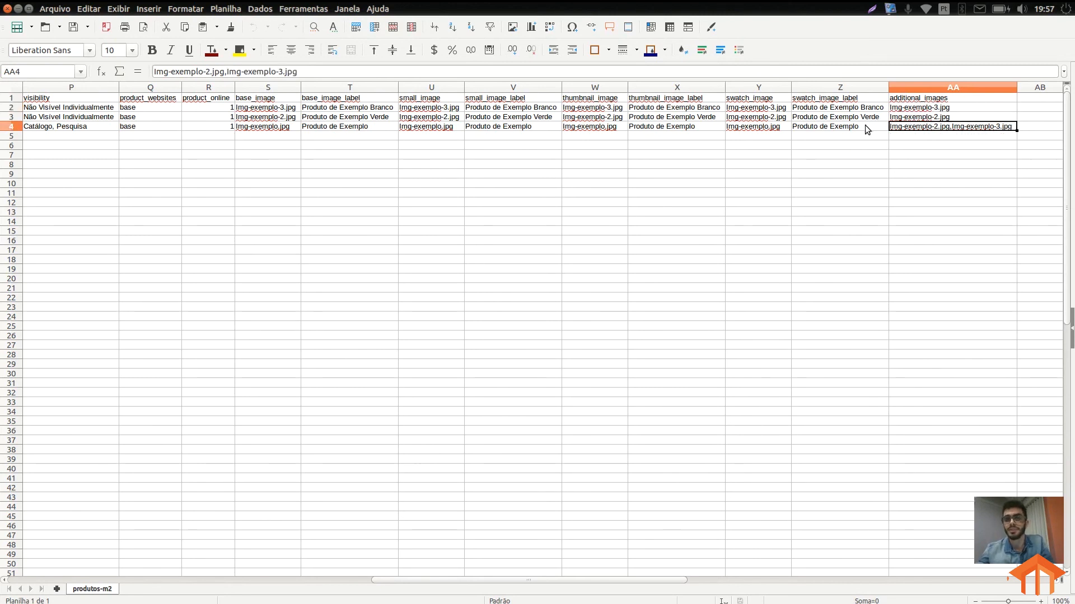
- Add a new column header tipo_tecido in cell AB1, directly after additional_images
left_click(923, 99)
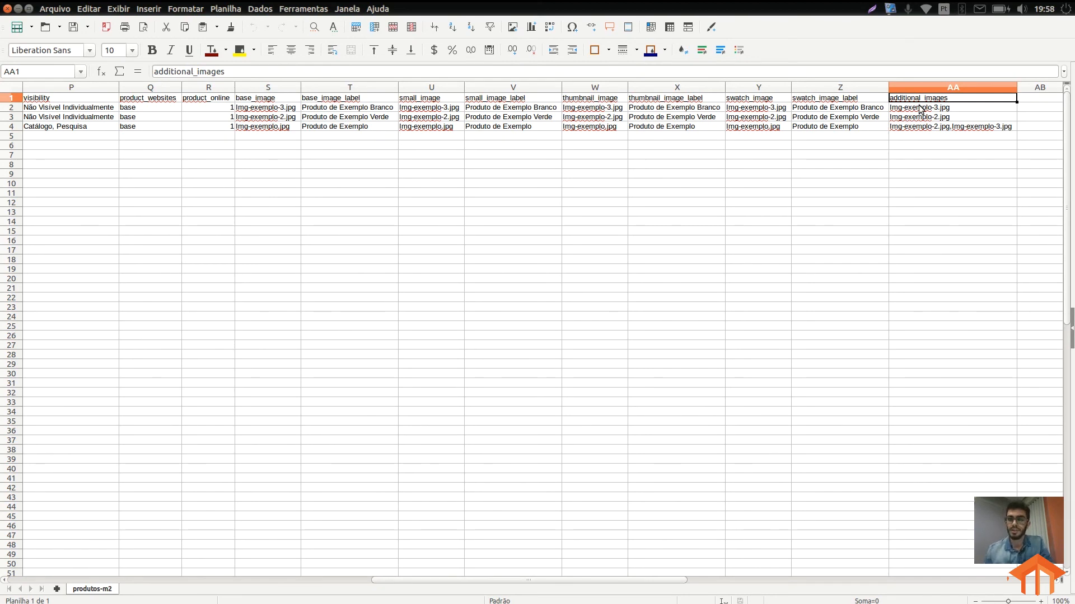
key("Right")
type("tipo")
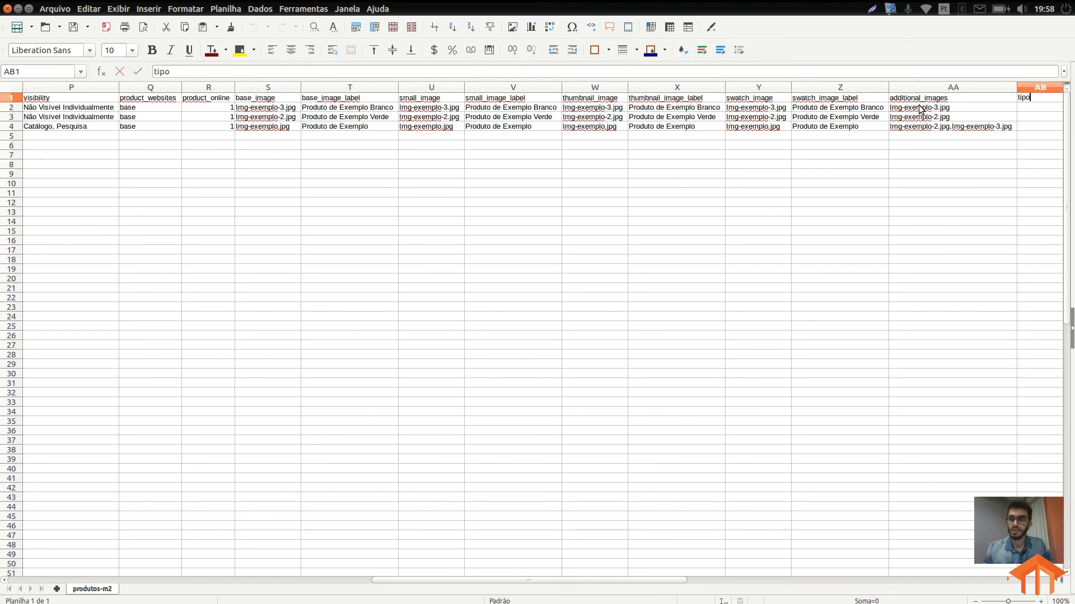
type("_tecido")
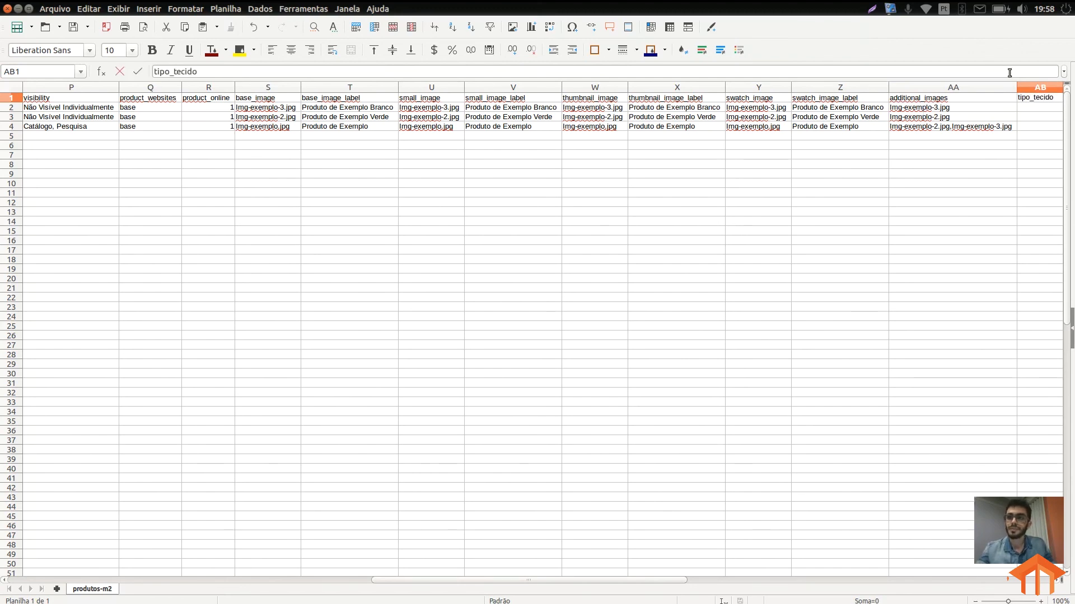
- Fill in algodão as the tipo_tecido value for all three products in cells AB2 to AB4
left_click(1038, 108)
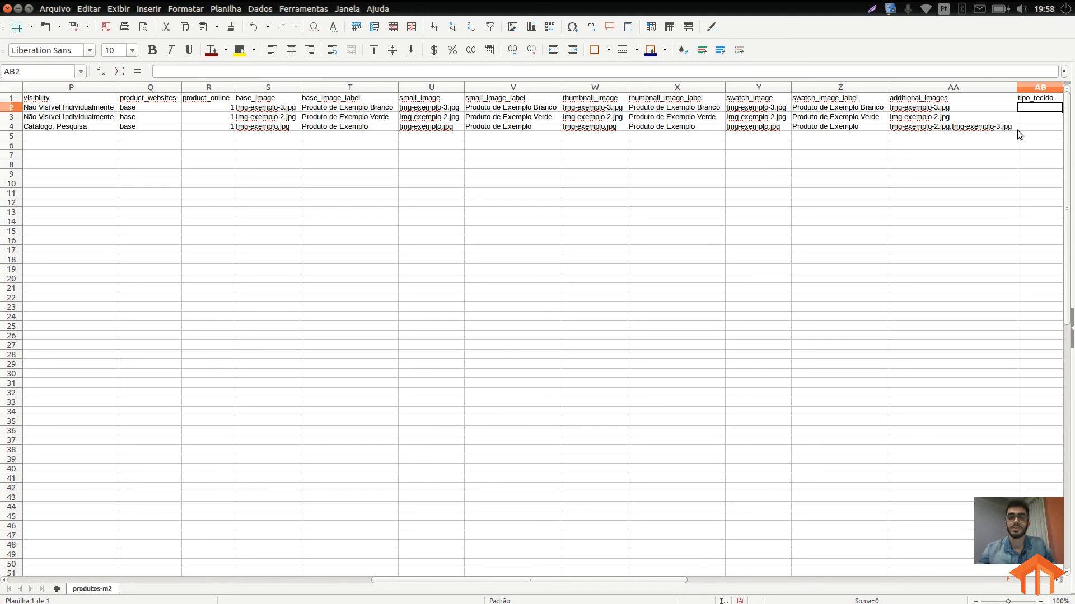
type("algodão")
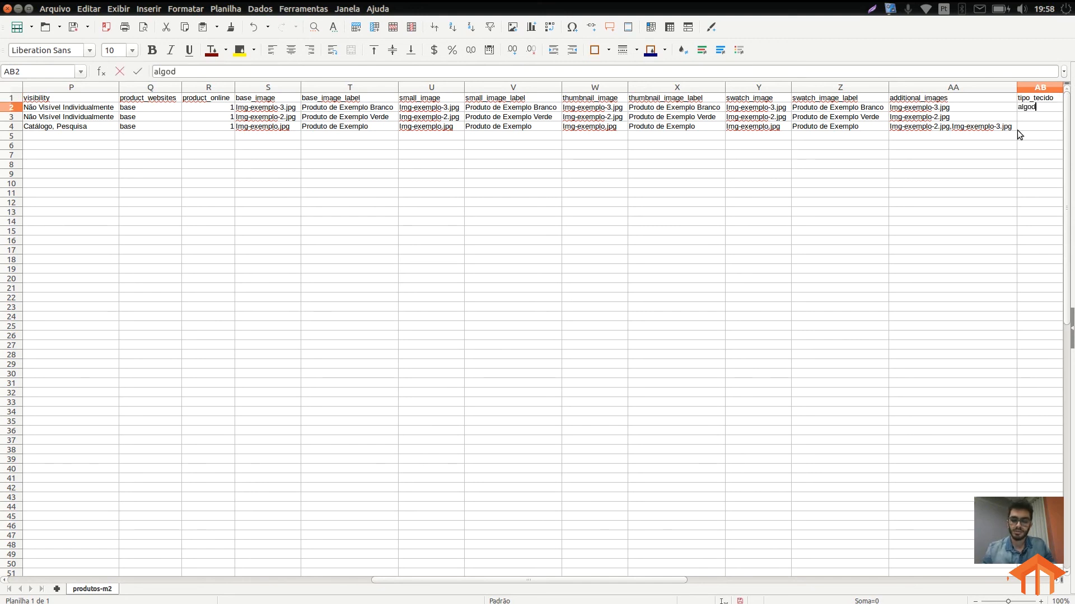
key("Return")
key("Down")
type("algodão")
key("Down")
type("algodão")
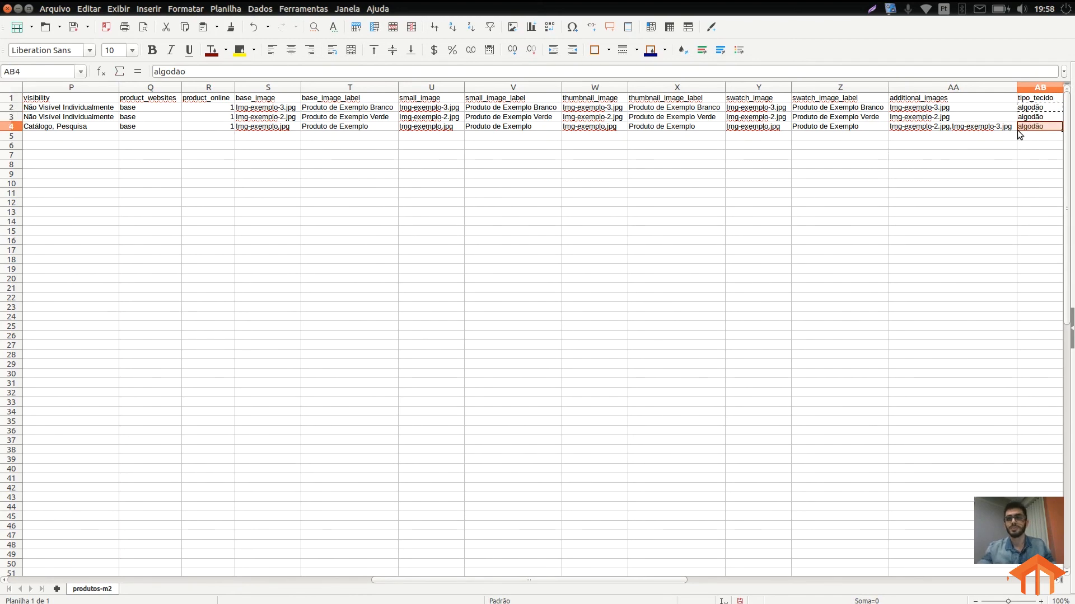
key("ctrl+shift+Down")
key("ctrl+Up")
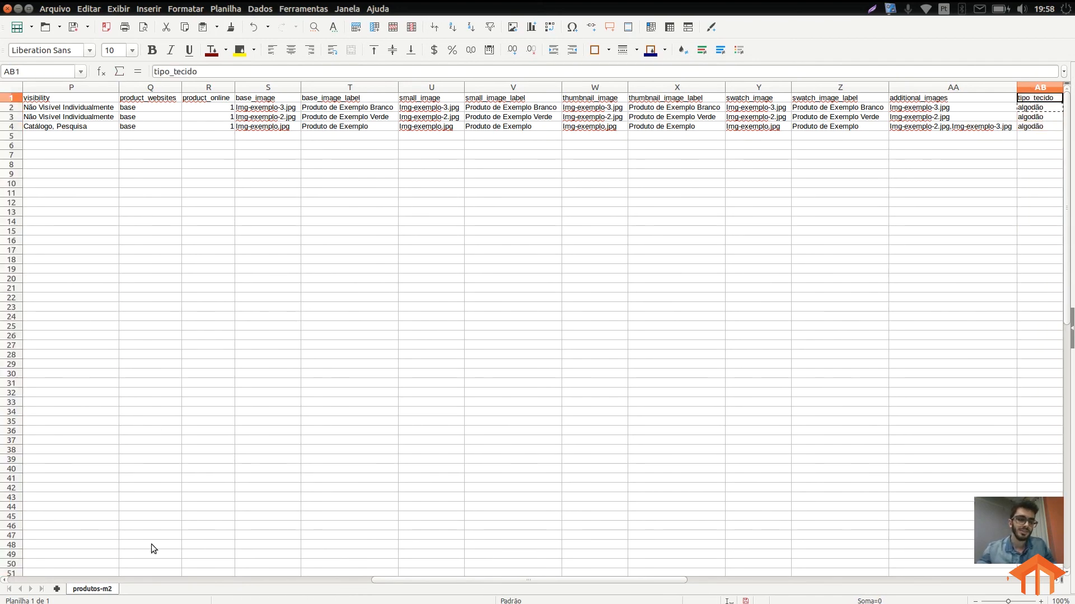
- Switch to the Magento admin in Google Chrome and start a new product attribute from the store's product attributes
key("alt+Tab")
key("alt+Tab")
key("alt+Tab")
mouse_move(479, 314)
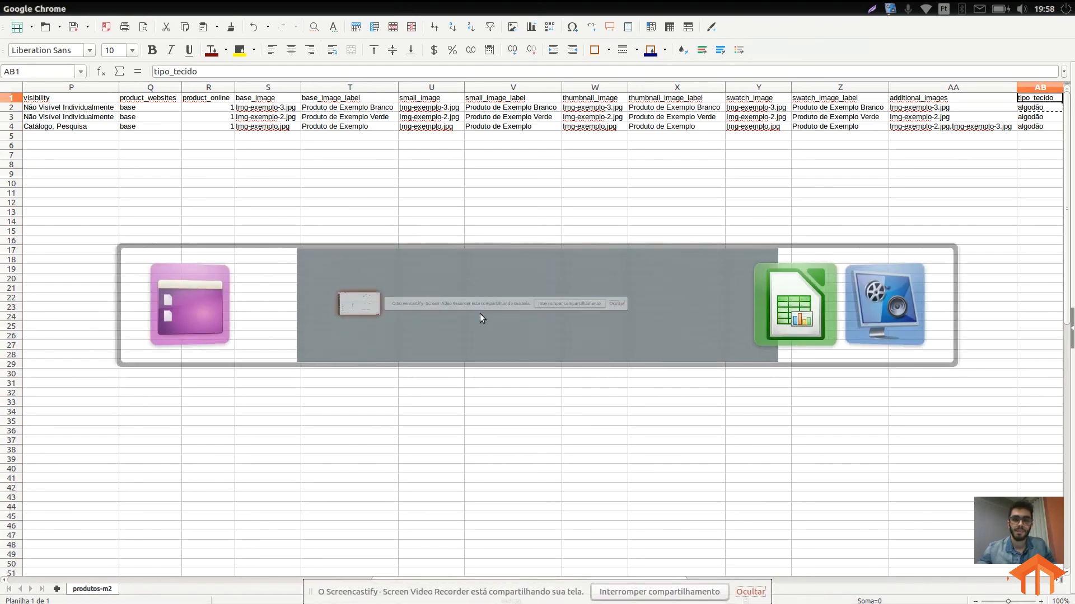
left_click(236, 308)
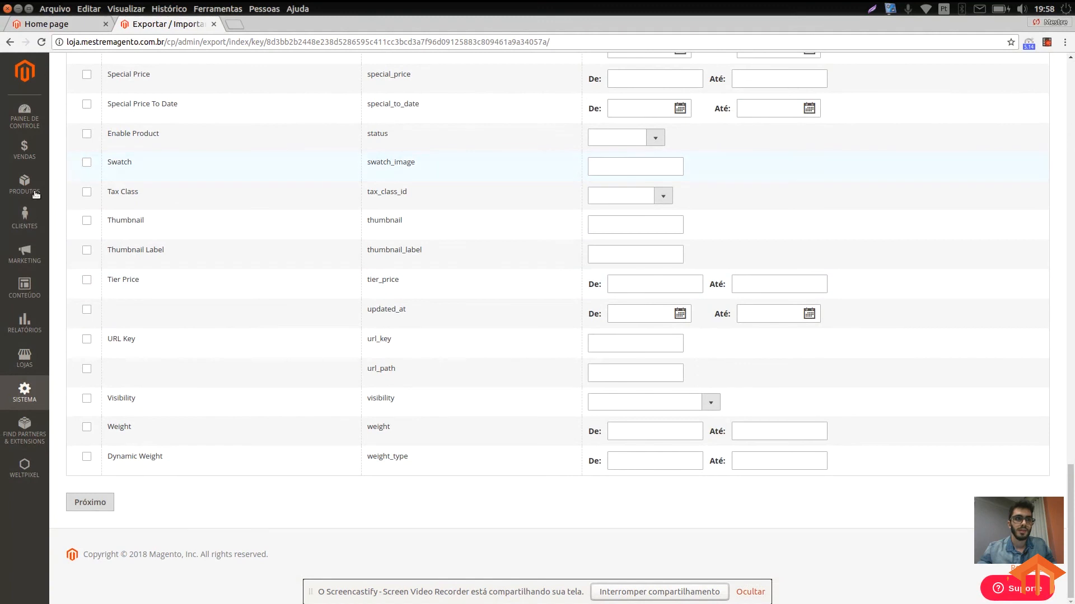
left_click(24, 288)
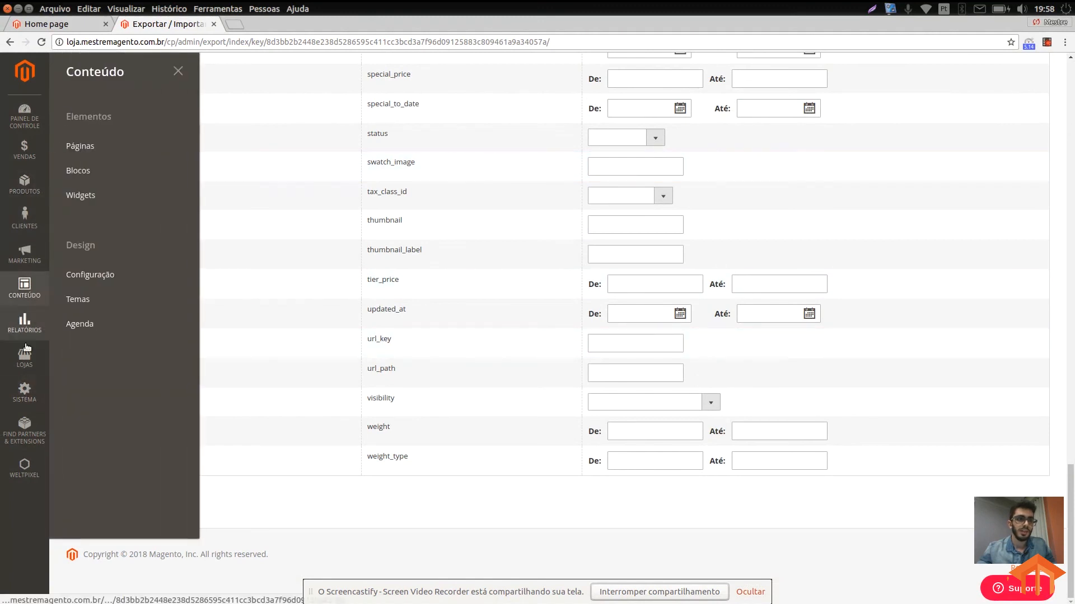
left_click(25, 352)
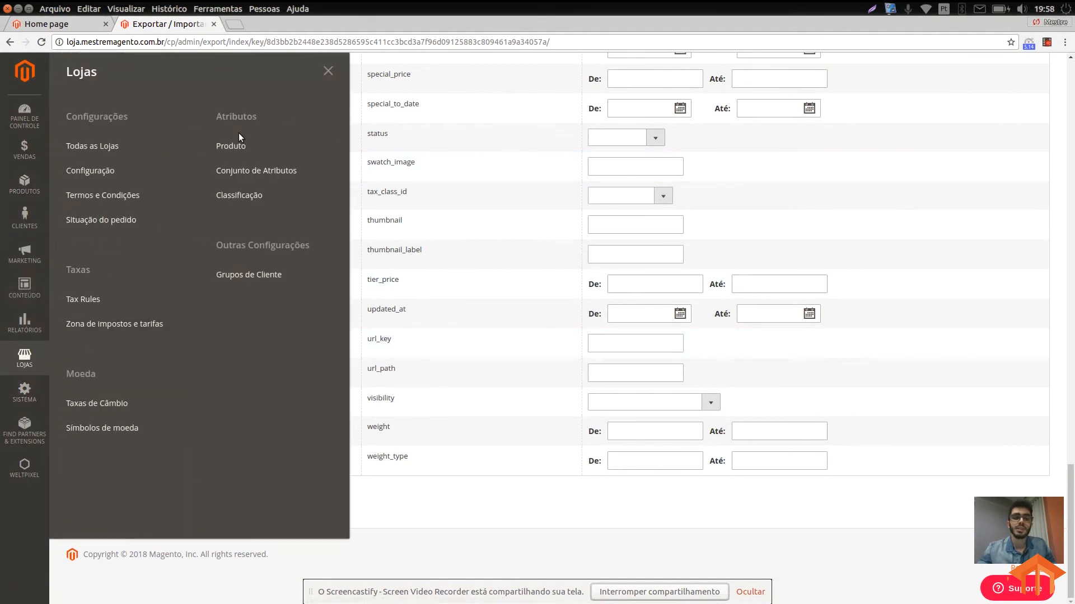
left_click(284, 152)
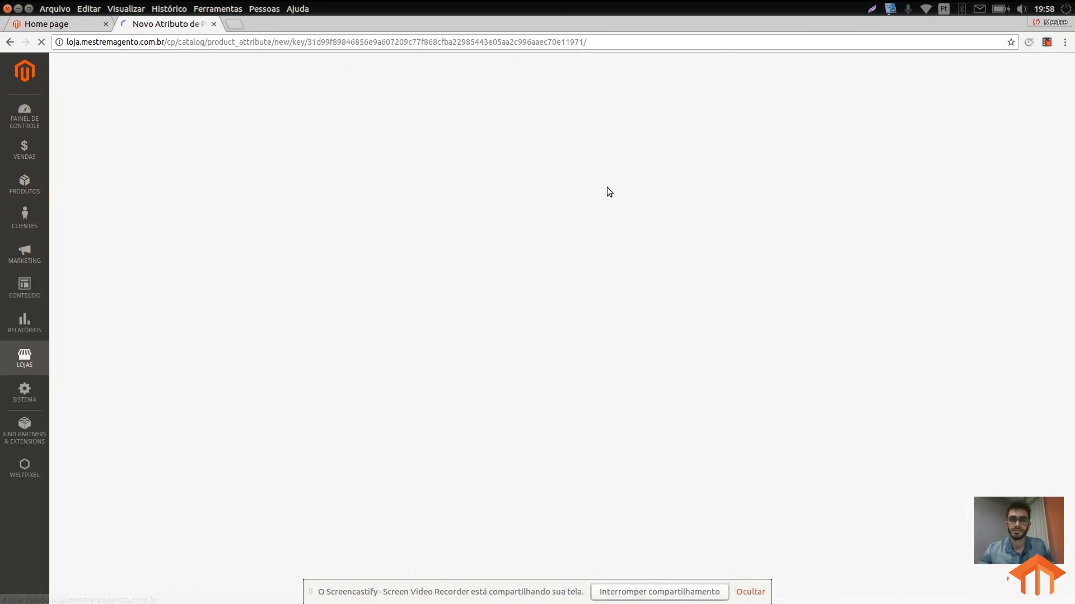
- Set the new attribute's default label (Etiqueta Pré-definida) to Tipo de Tecido
left_click(568, 220)
type("Tipo de TEcido")
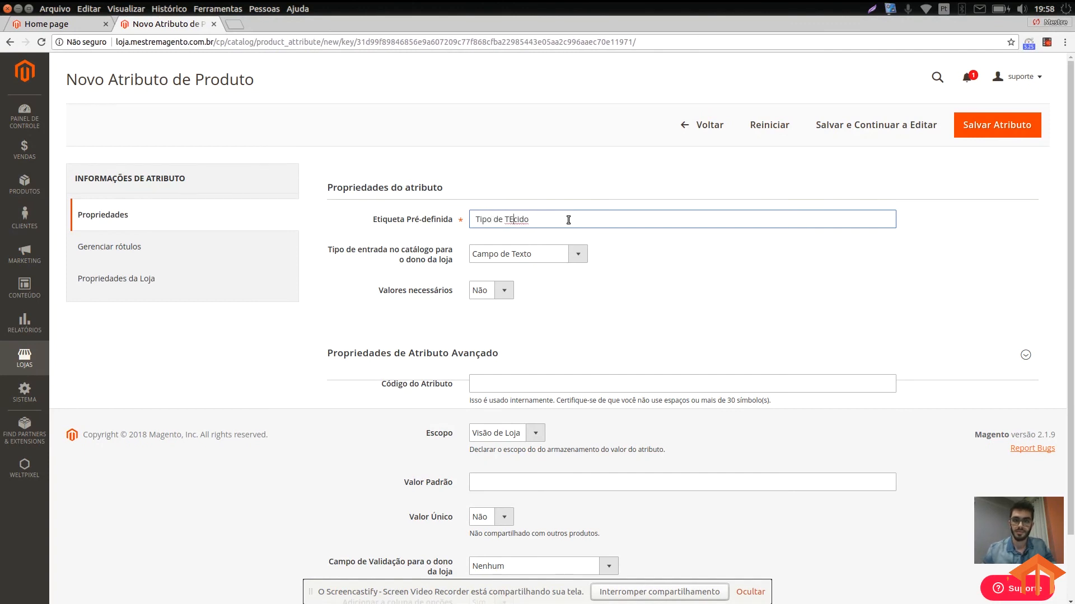
triple_click(569, 219)
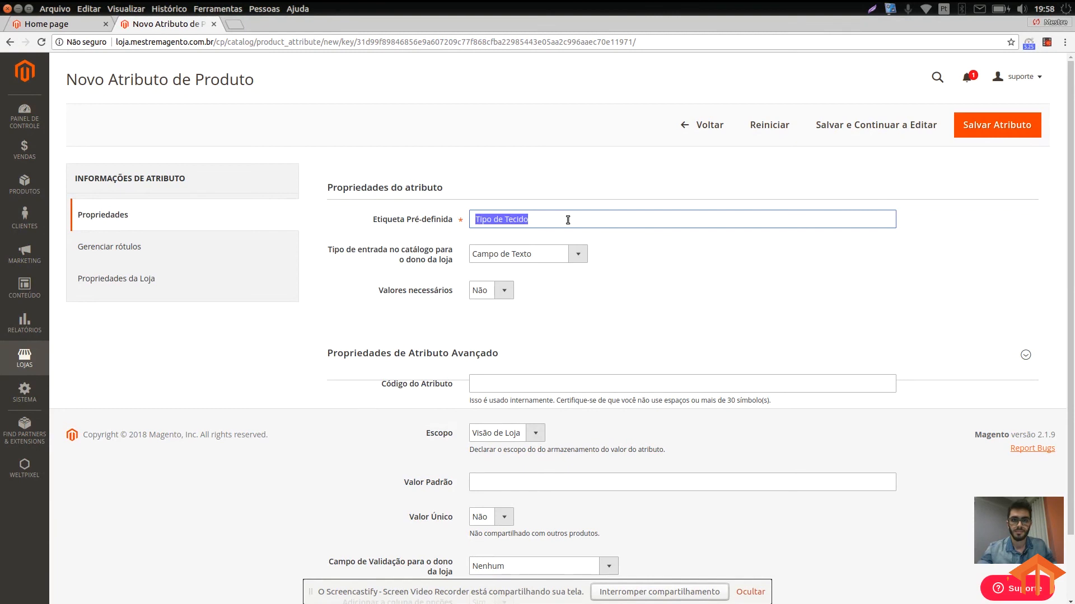
- Set the attribute's catalog input type to Menu suspenso after reviewing the available types
left_click(537, 255)
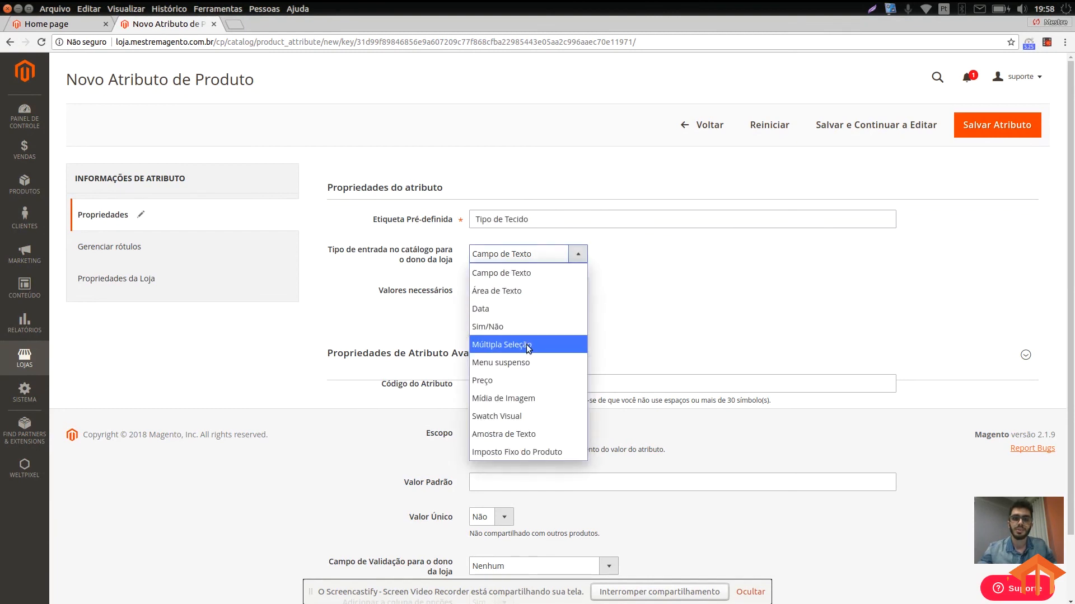
left_click(544, 368)
left_click(585, 259)
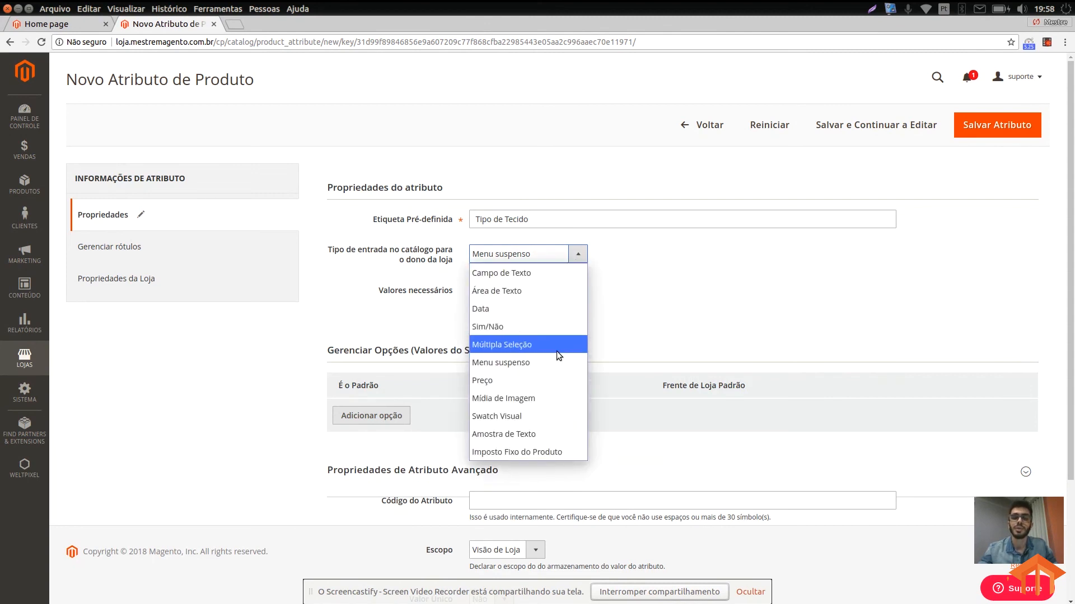
left_click(607, 263)
left_click(569, 256)
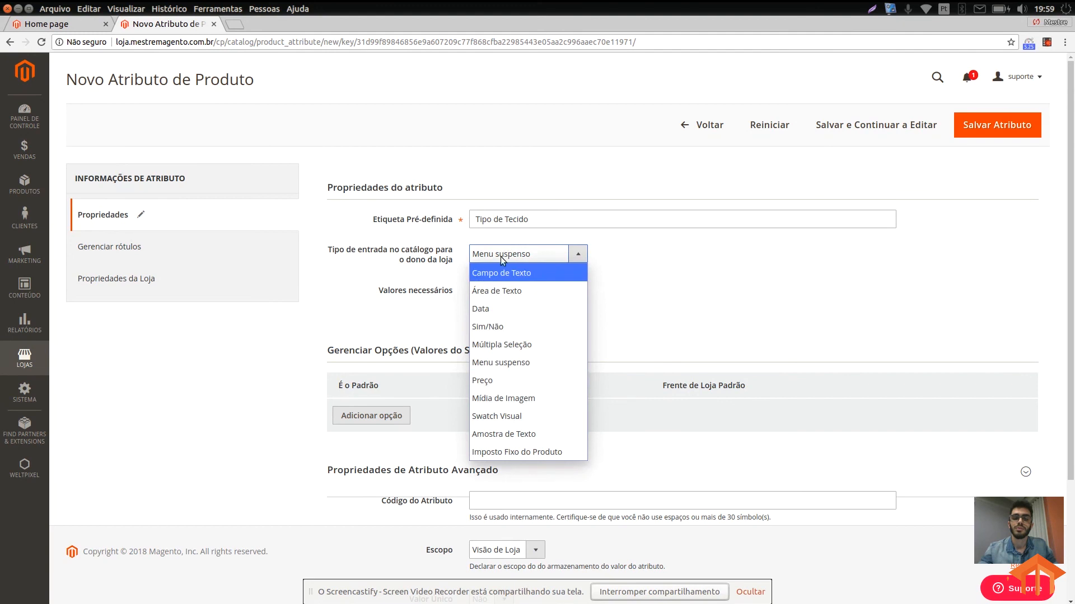
left_click(623, 267)
left_click(569, 264)
left_click(542, 364)
- Set the attribute code (Código do Atributo) to tipo_tecido
scroll(520, 316, "down", 3)
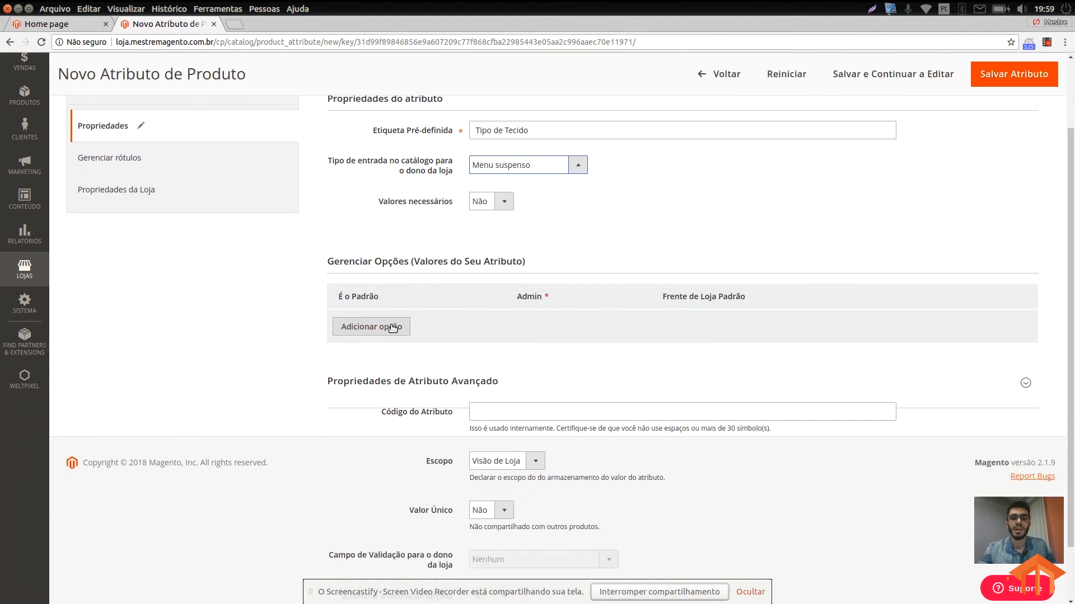
left_click(481, 412)
type("tipo/-tecido")
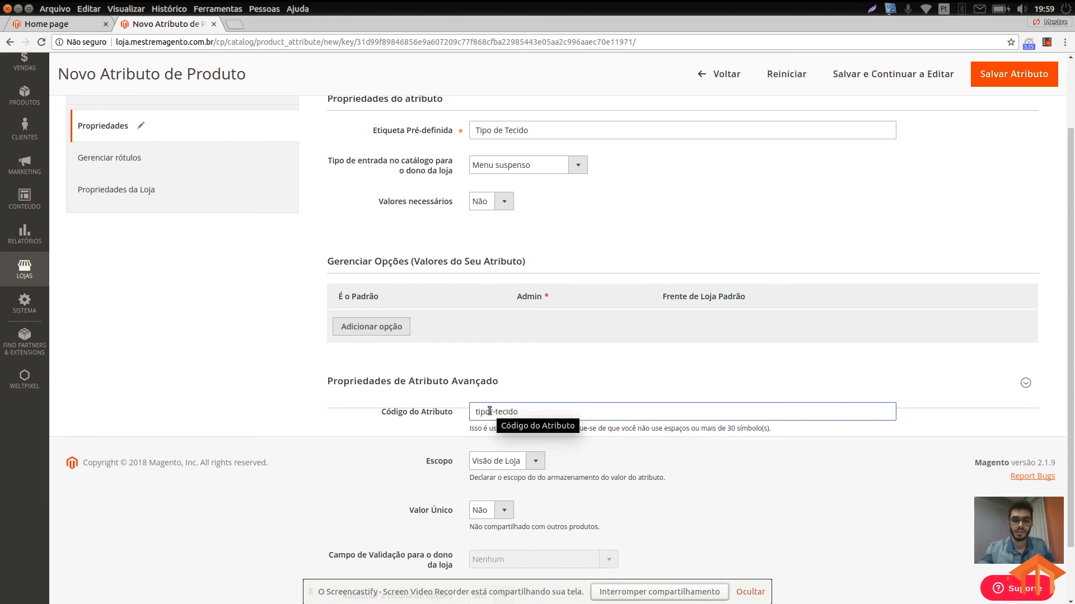
key("BackSpace")
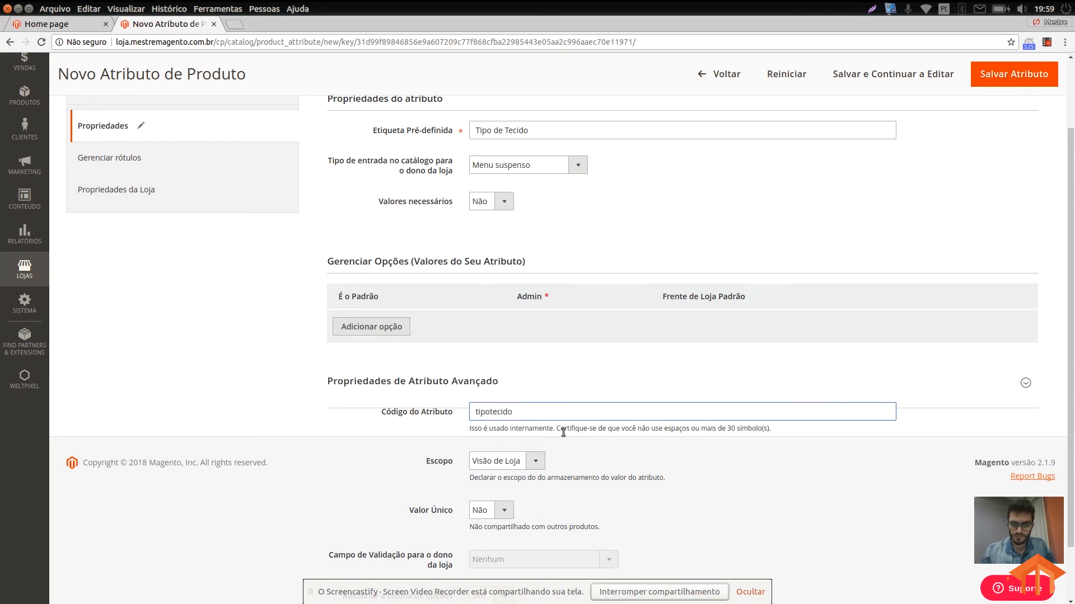
type("_")
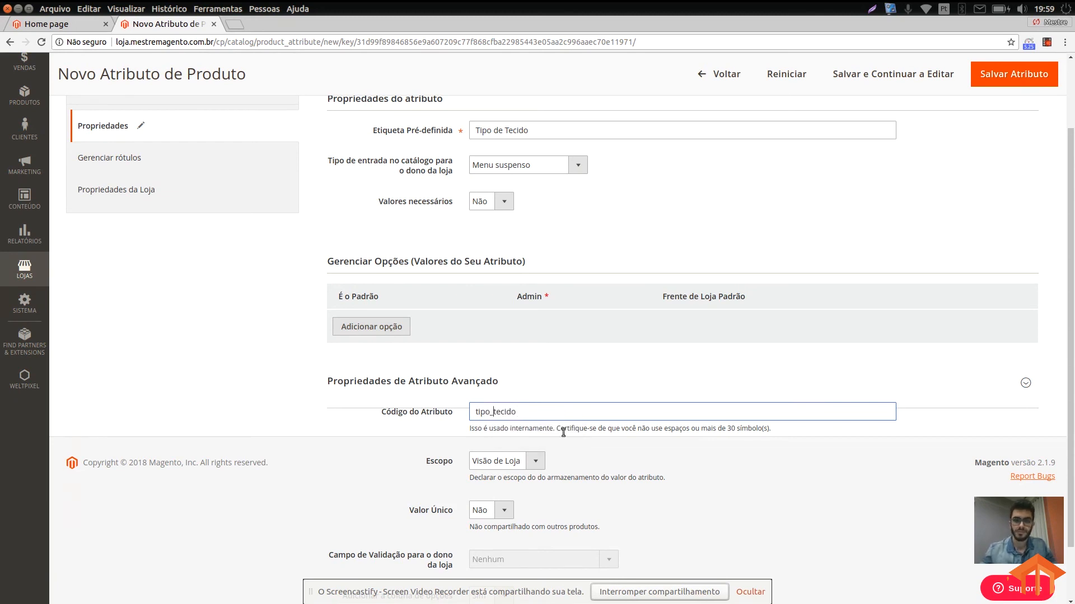
- Add an option to the attribute's values with the Admin label algodão
left_click(384, 326)
left_click(422, 328)
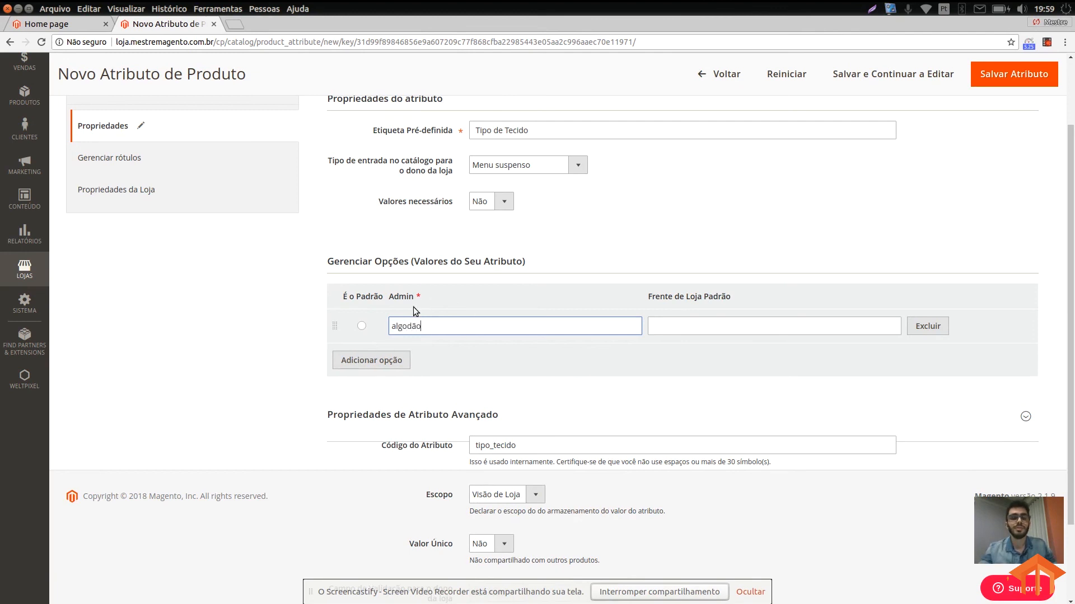
- Switch to the LibreOffice Calc product sheet to check the algodão value in the tipo_tecido column, and return to the attribute form in Chrome
key("alt+Tab")
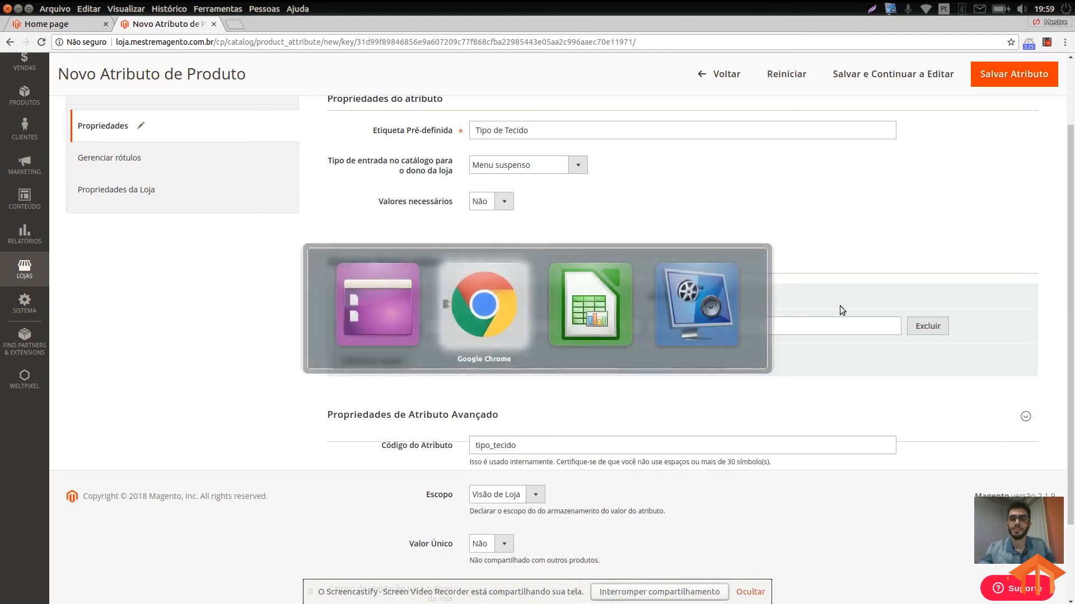
key("alt+Tab")
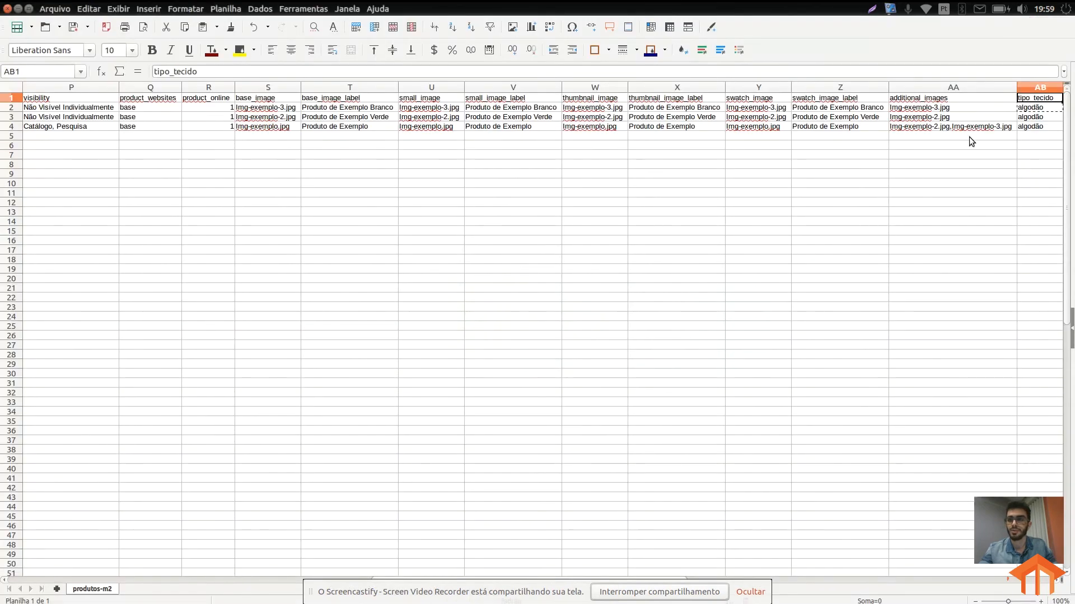
left_click(1024, 118)
key("alt+Tab")
key("alt+Tab")
mouse_move(447, 303)
left_click(264, 301)
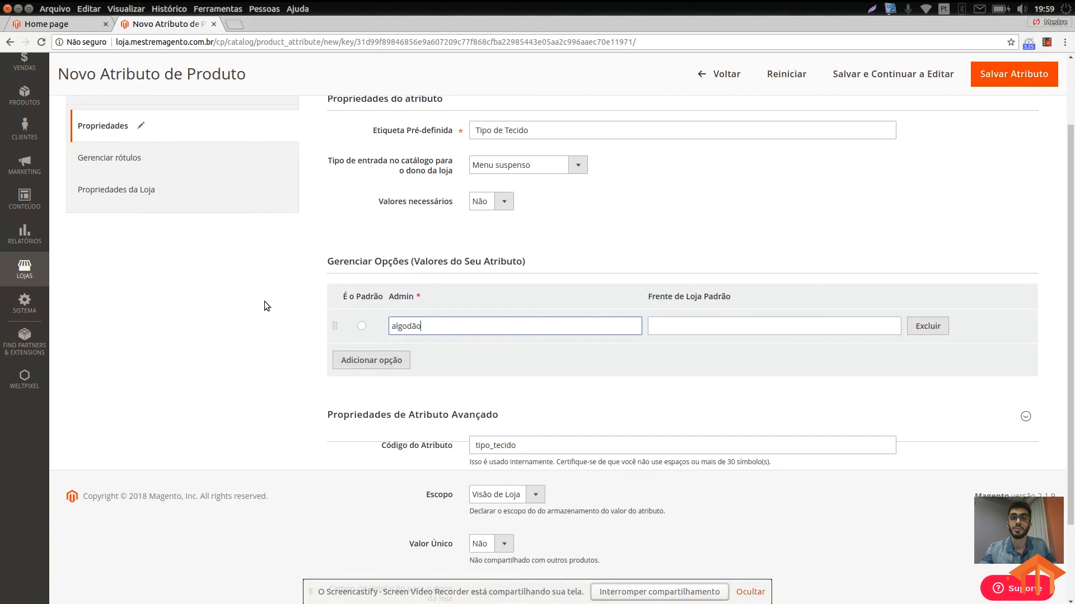
- Copy the default label Tipo de Tecido into the attribute's store label under Gerenciar rótulos and save the attribute
scroll(334, 241, "up", 1)
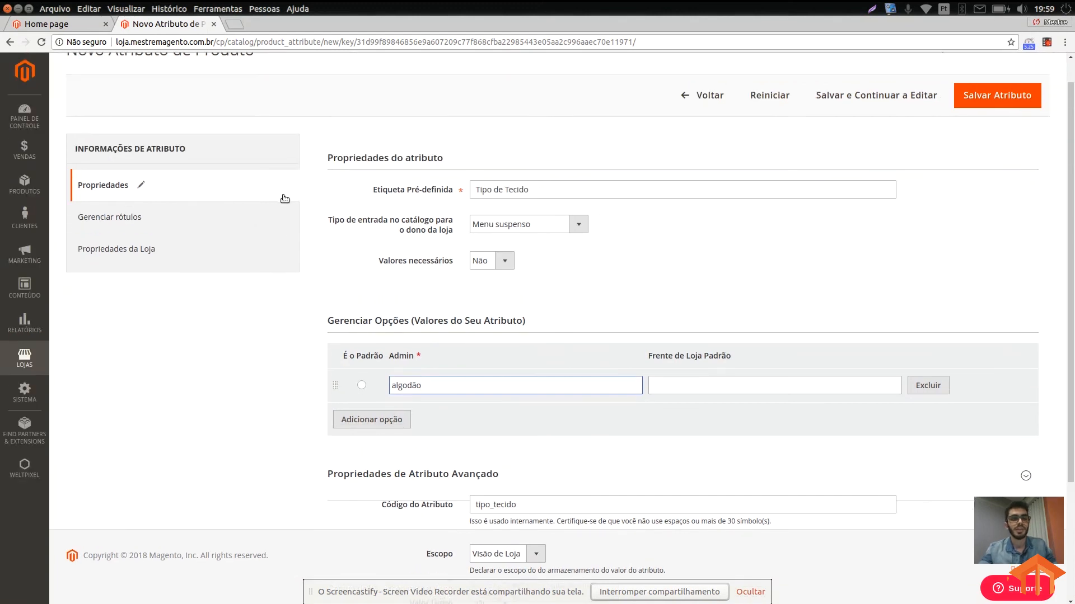
left_click_drag(597, 192, 463, 203)
key("ctrl+c")
left_click(239, 220)
left_click(465, 252)
key("ctrl+v")
left_click(981, 139)
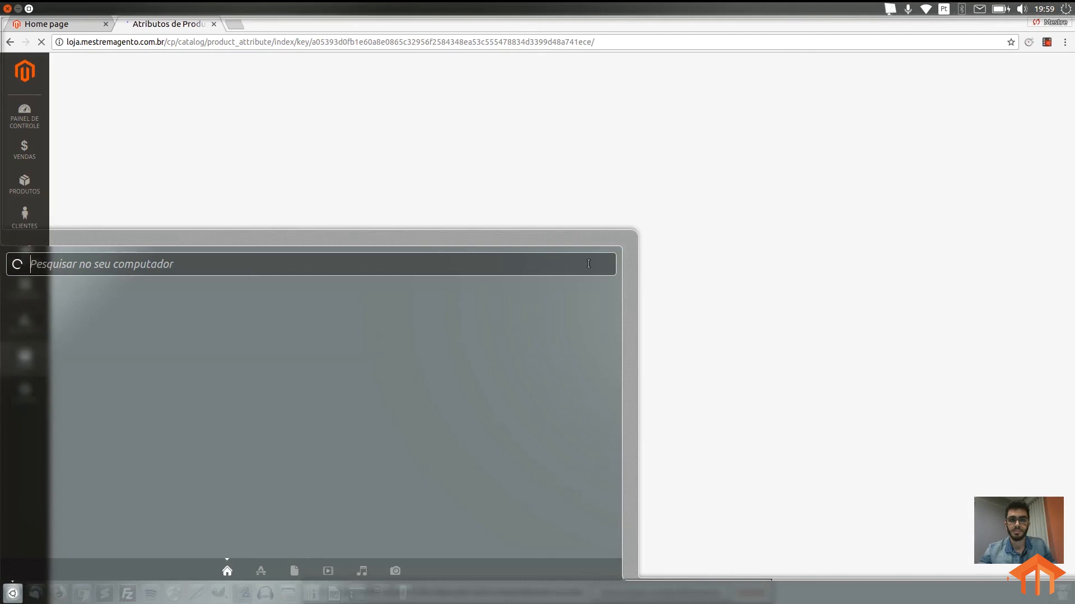
- Check the attribute_set_code values of the three products in the LibreOffice Calc sheet and return to Chrome
key("alt+Tab")
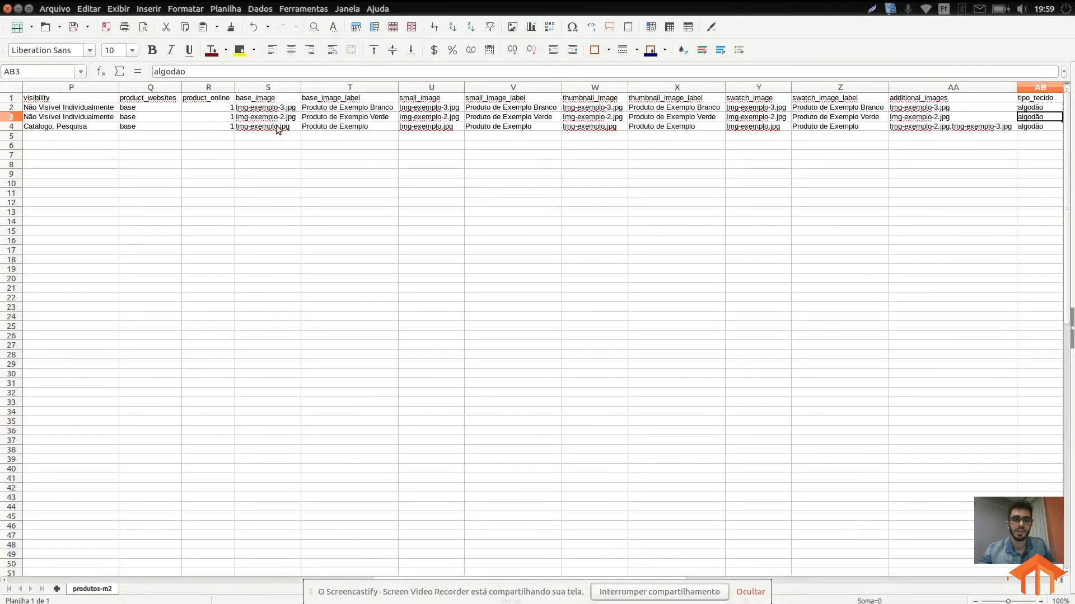
left_click(874, 125)
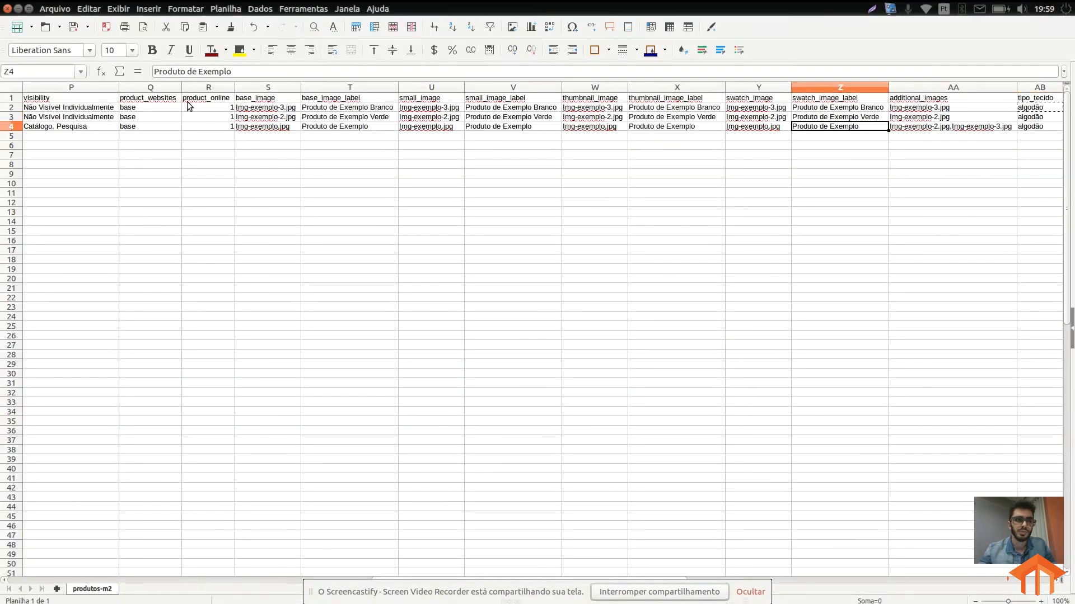
left_click(111, 109)
key("Left")
key("Left")
key("Left")
key("Left")
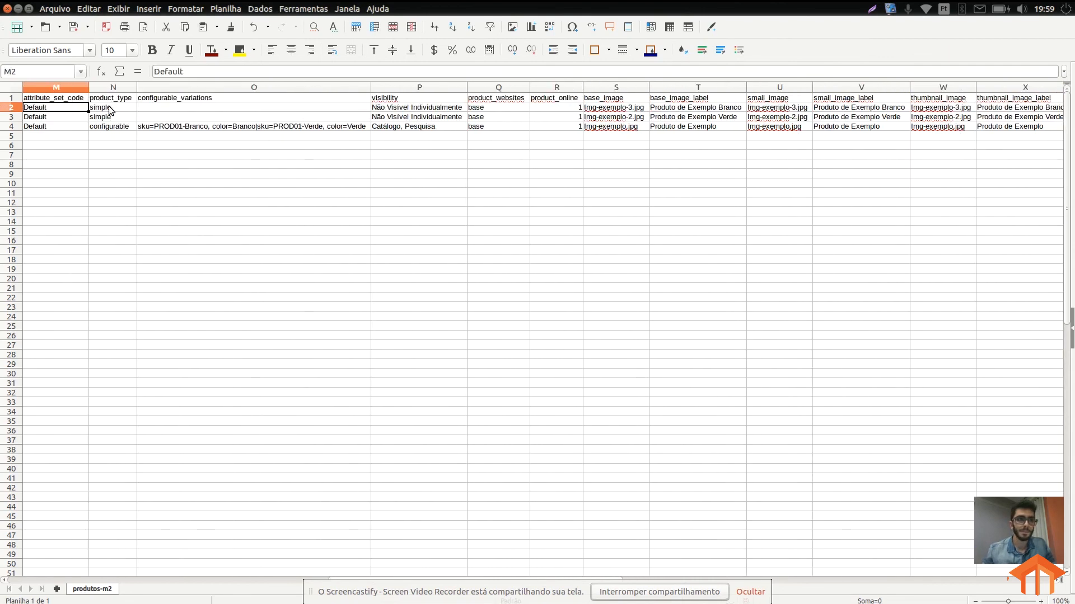
key("Right")
left_click_drag(113, 110, 113, 126)
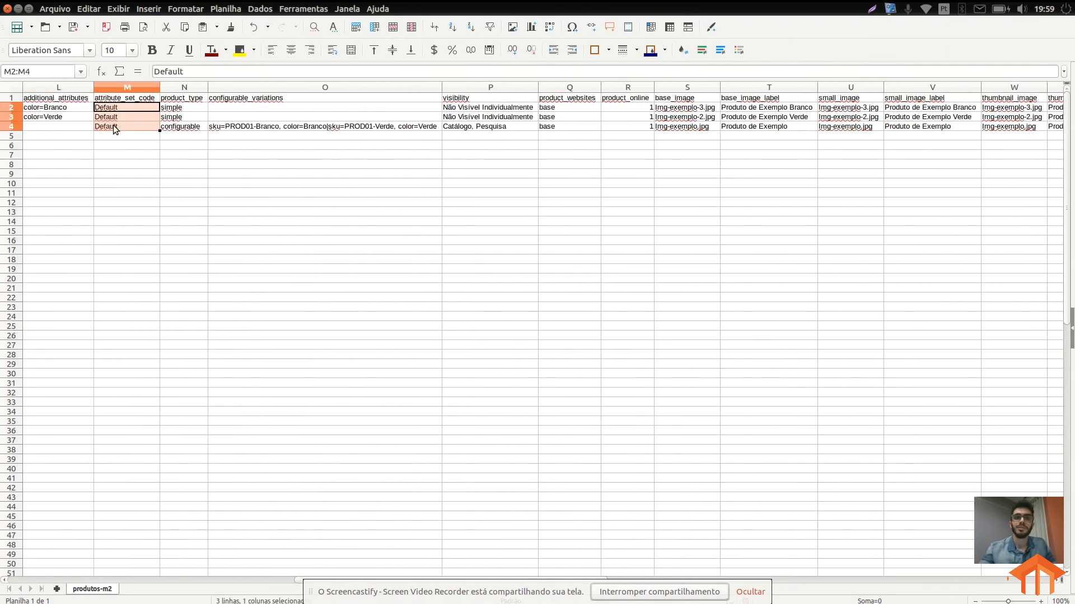
key("alt+Tab")
key("alt+Tab")
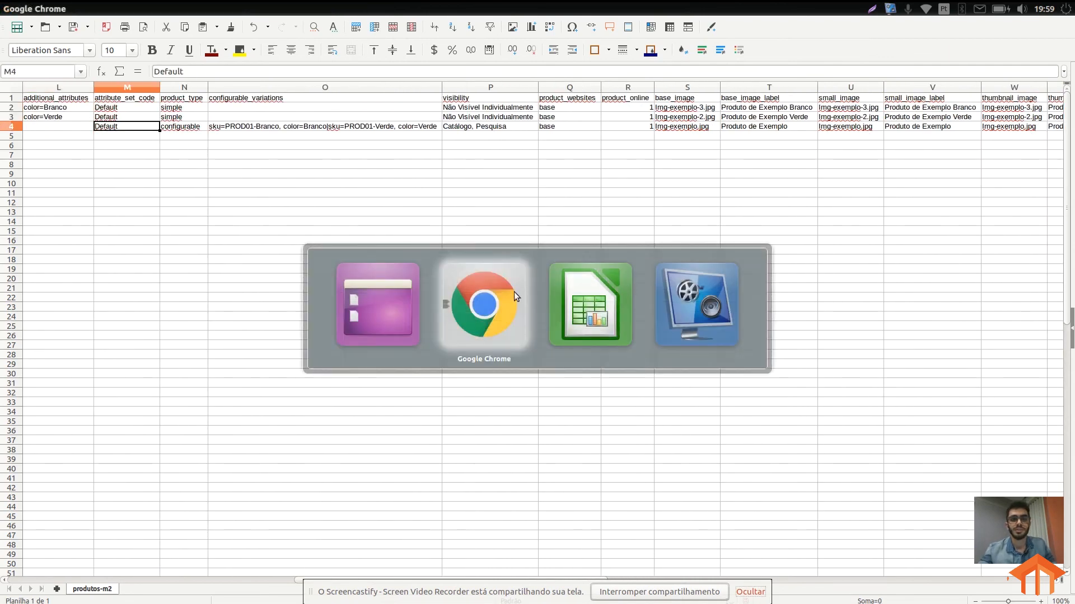
mouse_move(485, 298)
left_click(244, 311)
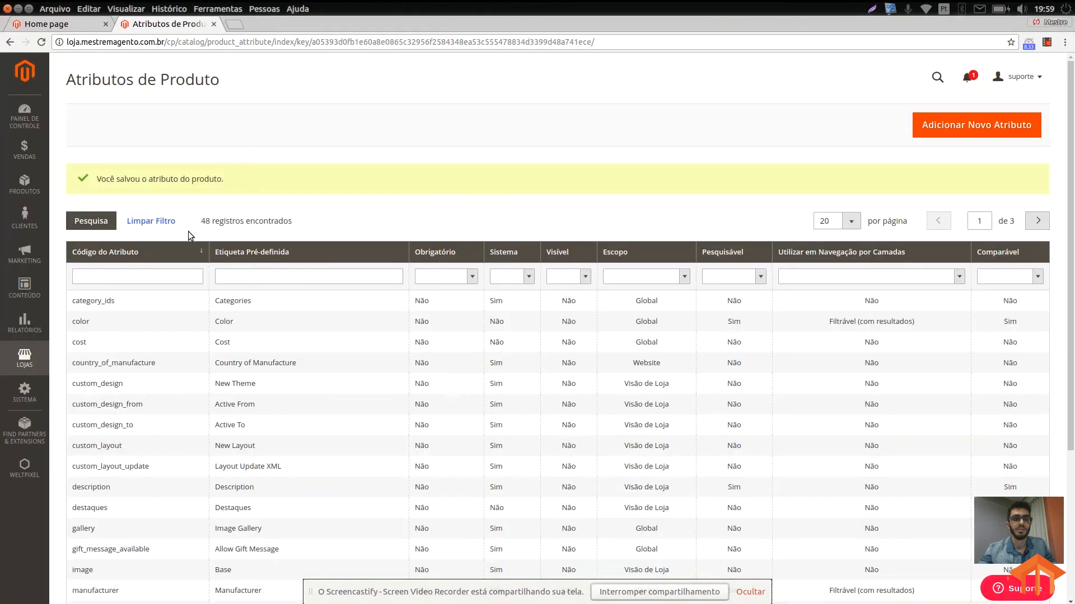
- Add the unassigned tipo_tecido attribute to the Product Details group of the Default attribute set, below color, and save the set
left_click(24, 358)
left_click(268, 178)
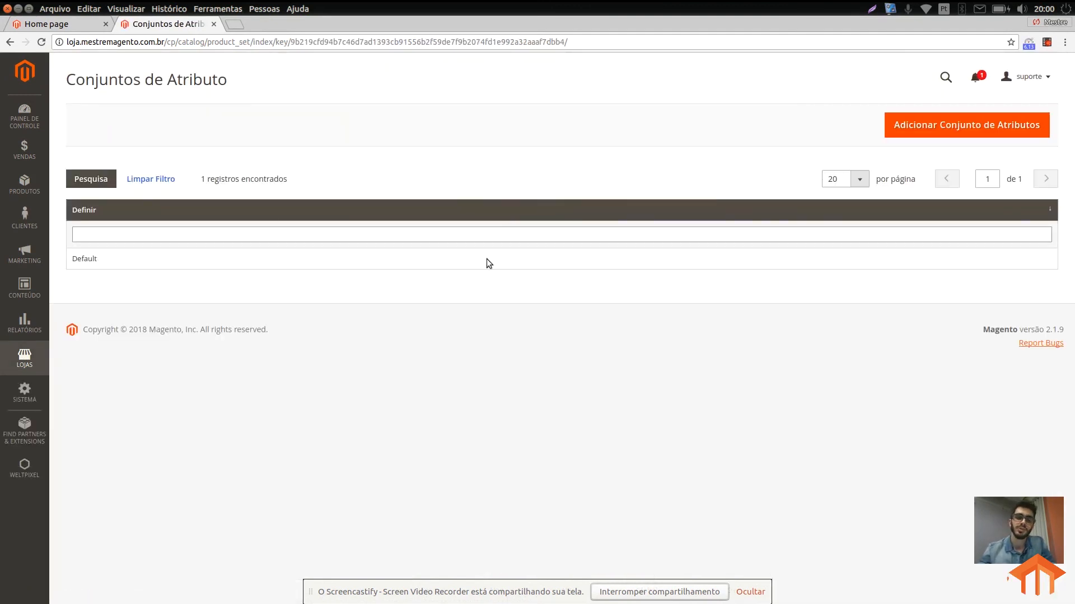
left_click(164, 259)
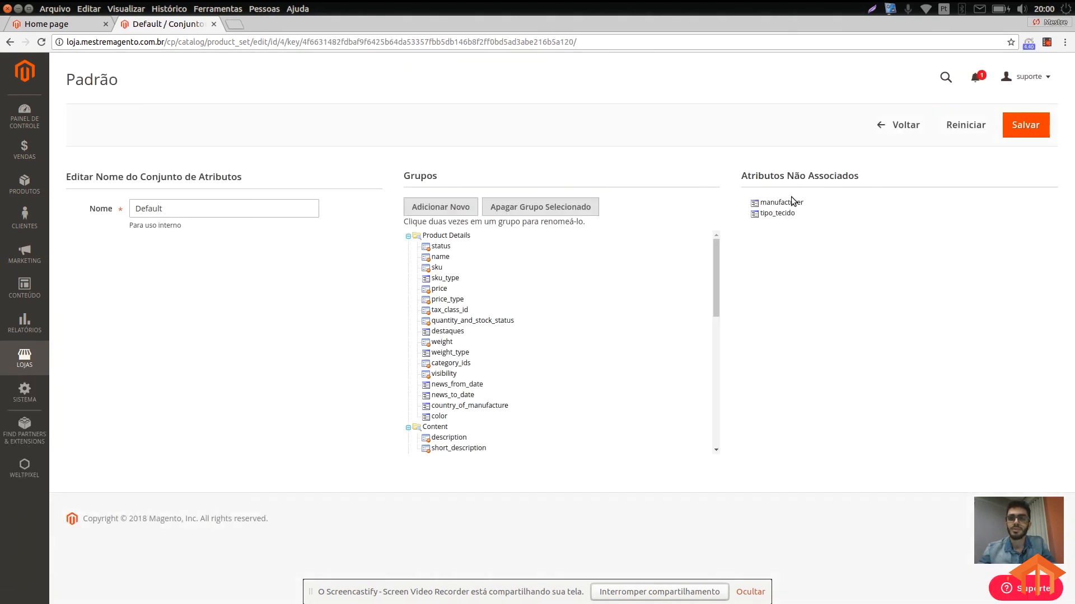
left_click_drag(775, 217, 460, 422)
left_click_drag(775, 218, 468, 420)
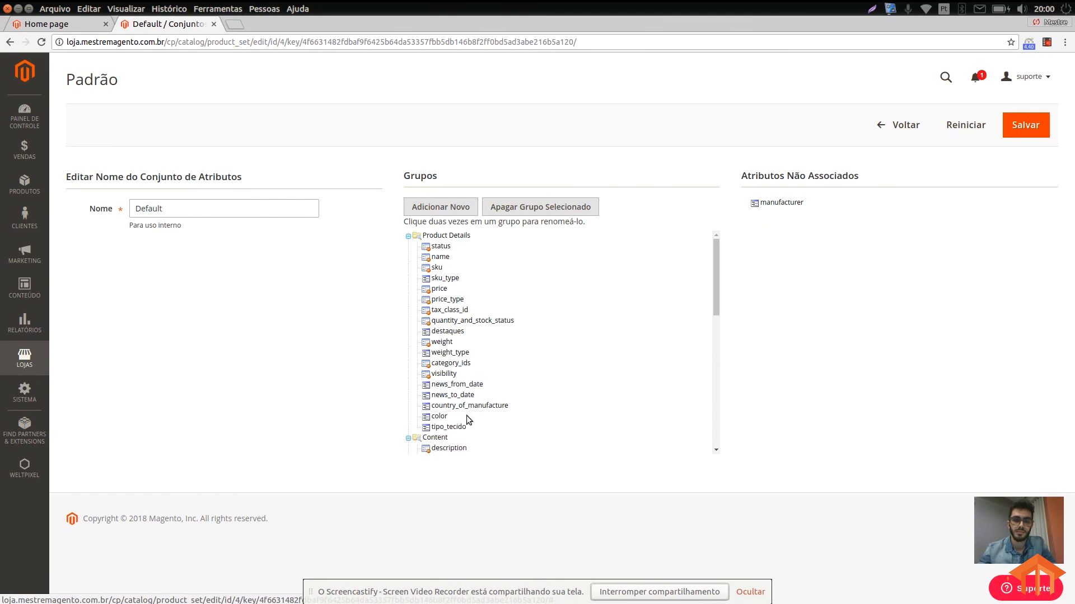
left_click(1025, 124)
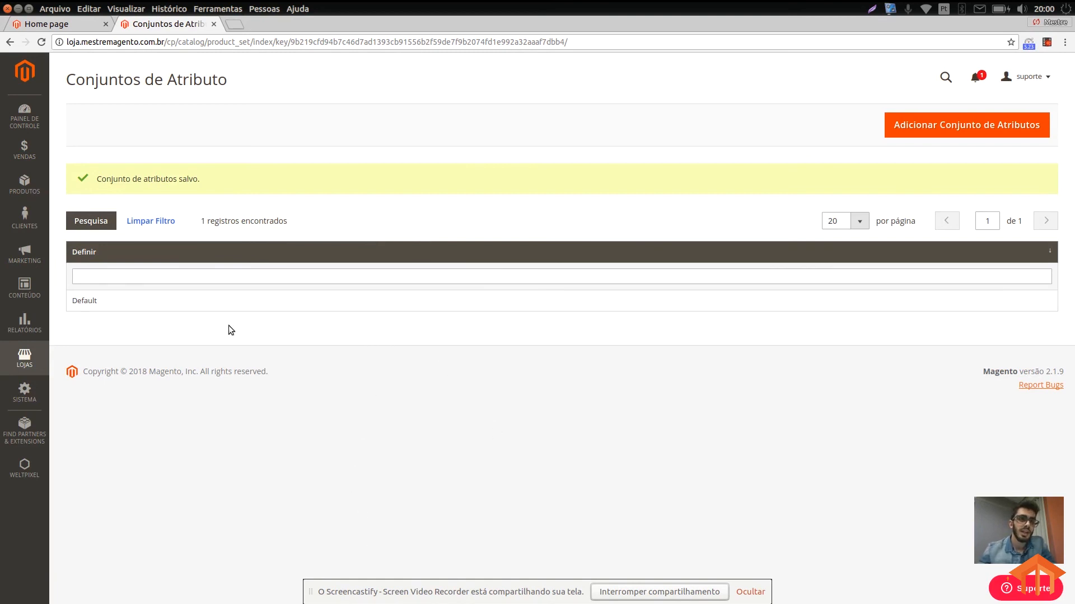
- Open the system's data import page and set the entity type (Tipo de entidade) to Produtos
left_click(24, 392)
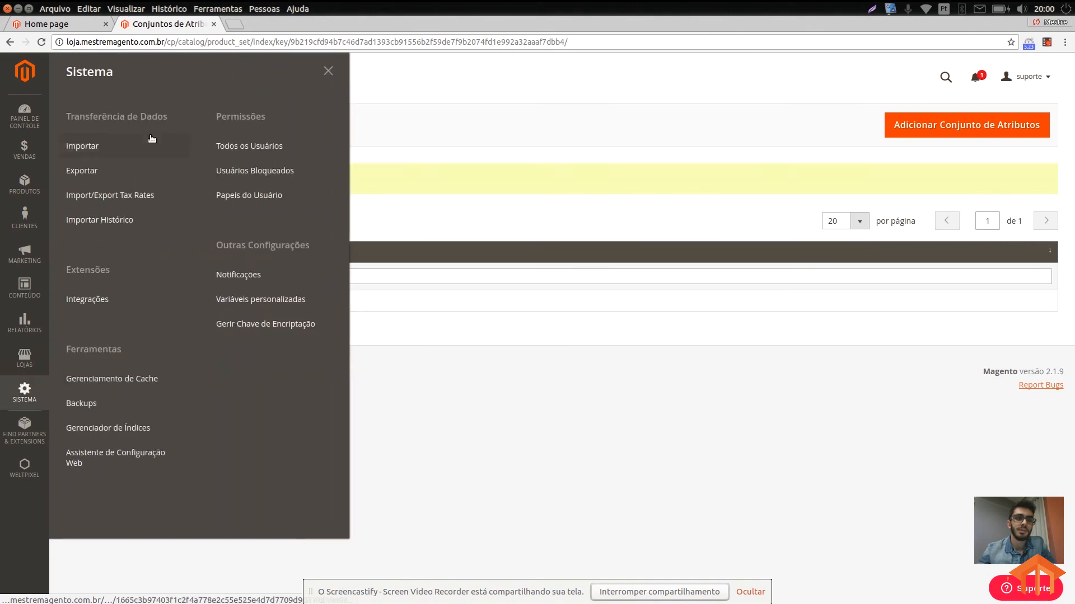
left_click(80, 148)
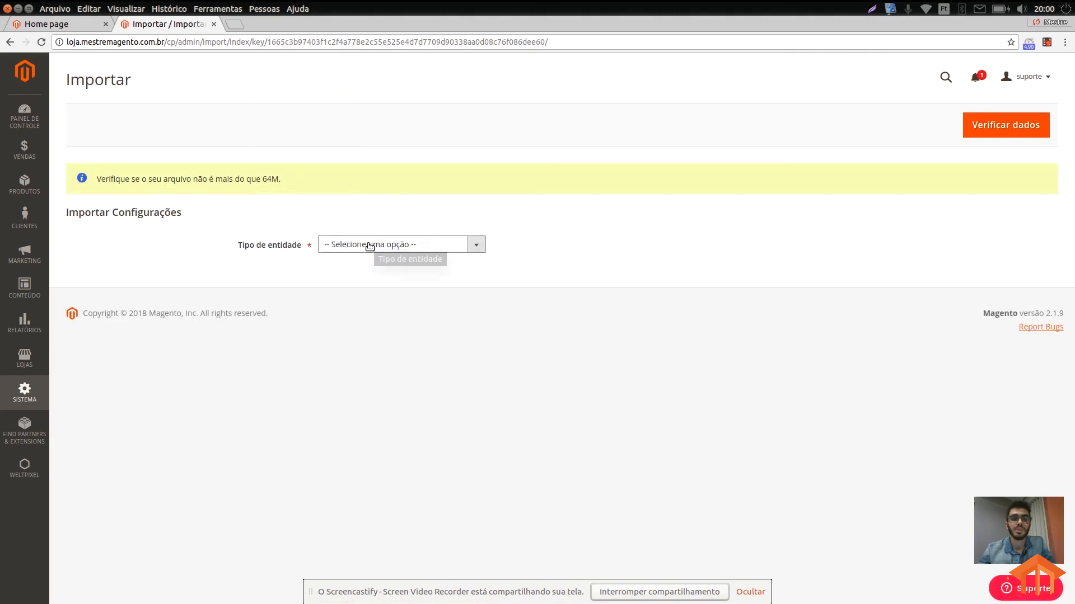
left_click(371, 244)
left_click(374, 297)
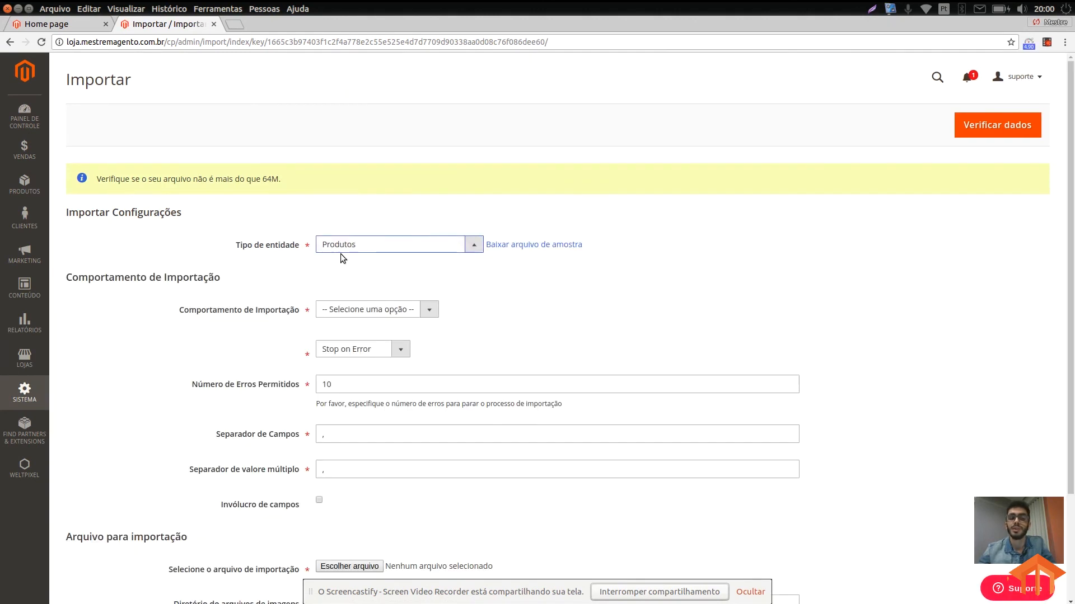
- Set the import behavior (Comportamento de Importação) to Adicionar/atualizar and review the alternative behaviors
scroll(345, 253, "down", 2)
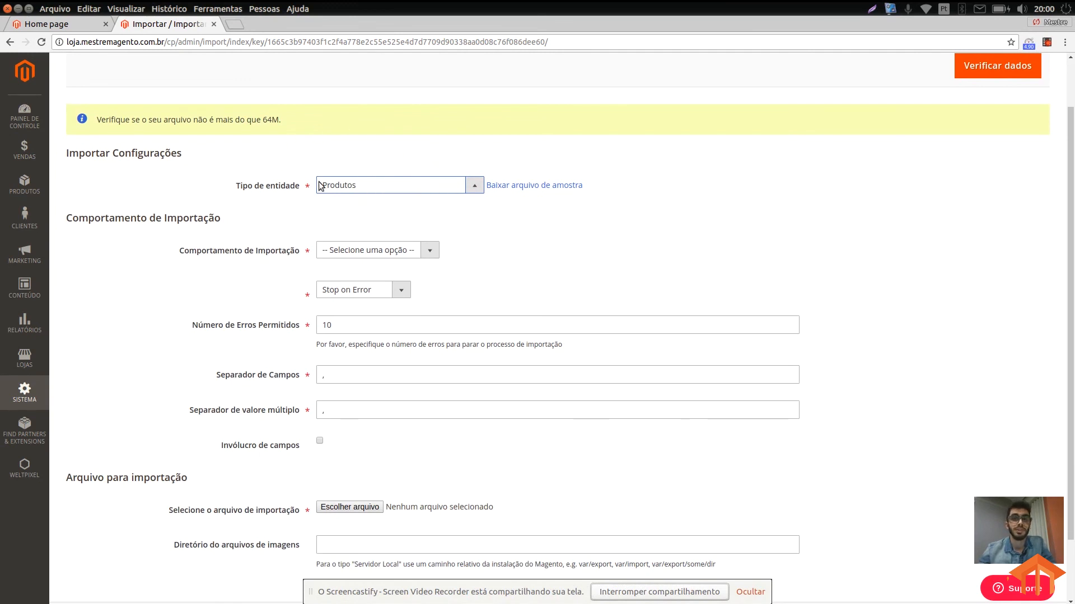
left_click(373, 250)
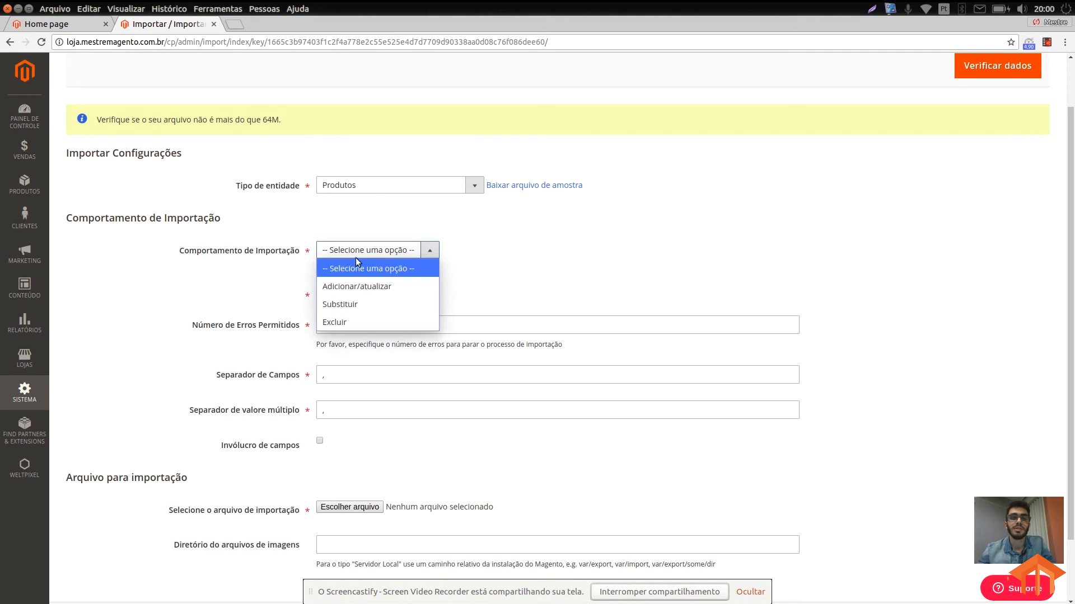
left_click(367, 286)
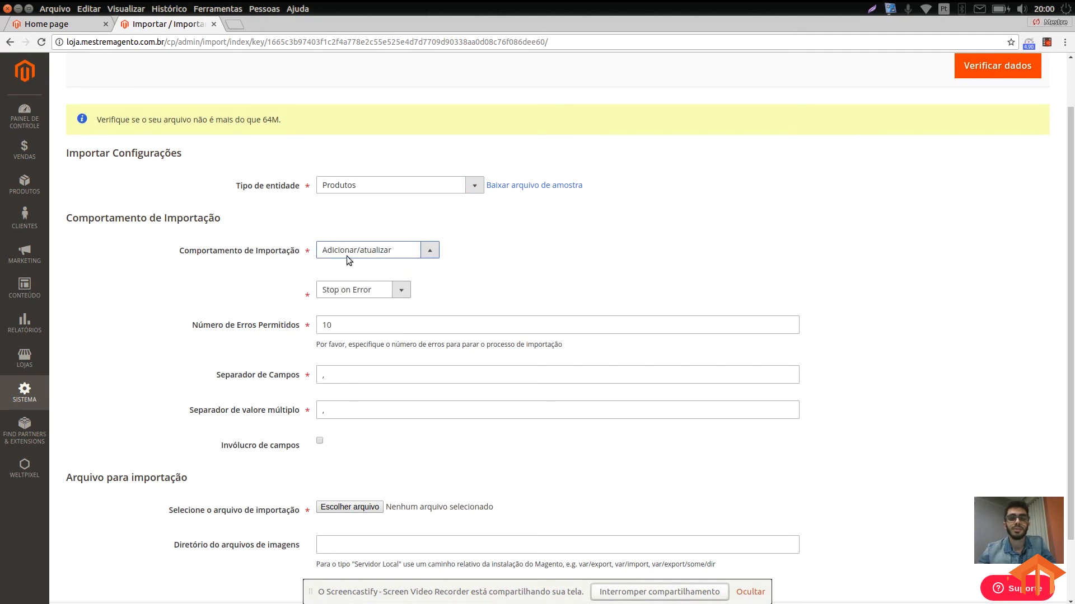
left_click(389, 250)
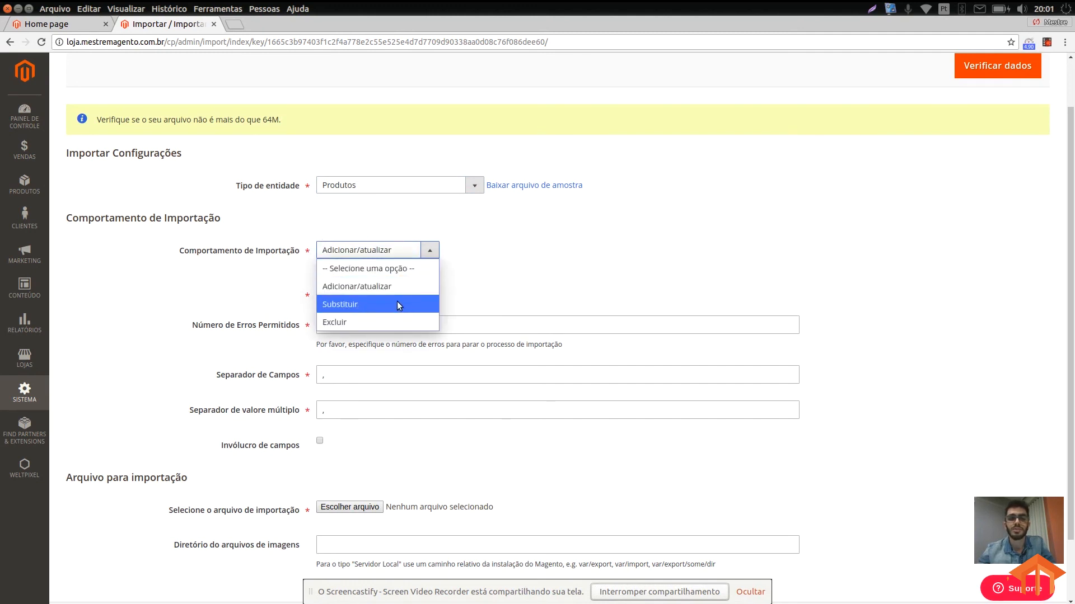
left_click(426, 251)
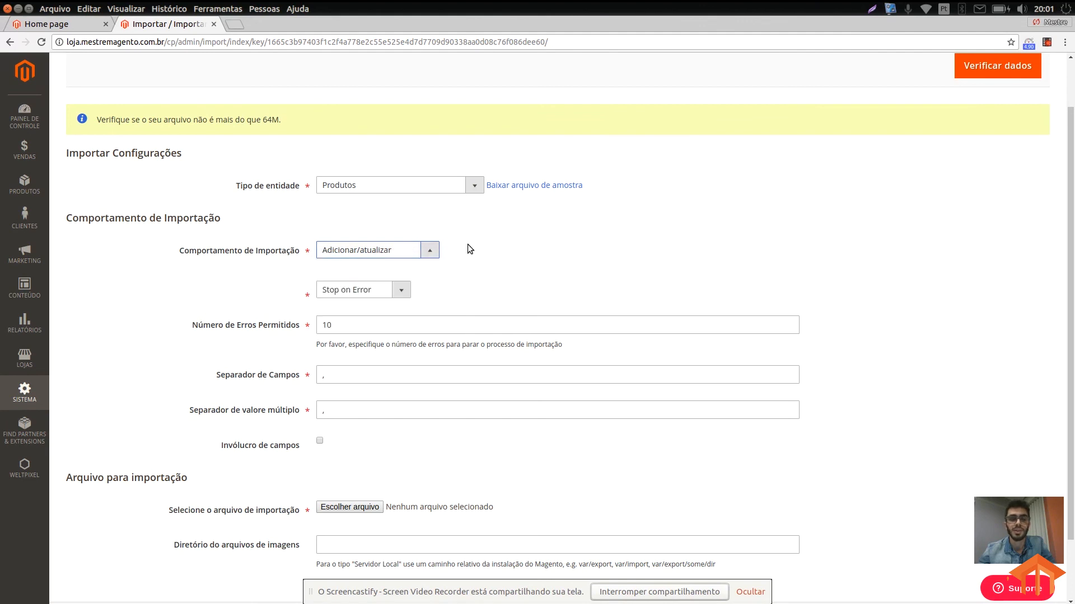
- Examine the allowed error count, the field separator and the multiple value separator in the import settings
scroll(464, 249, "down", 3)
double_click(325, 246)
left_click(391, 253)
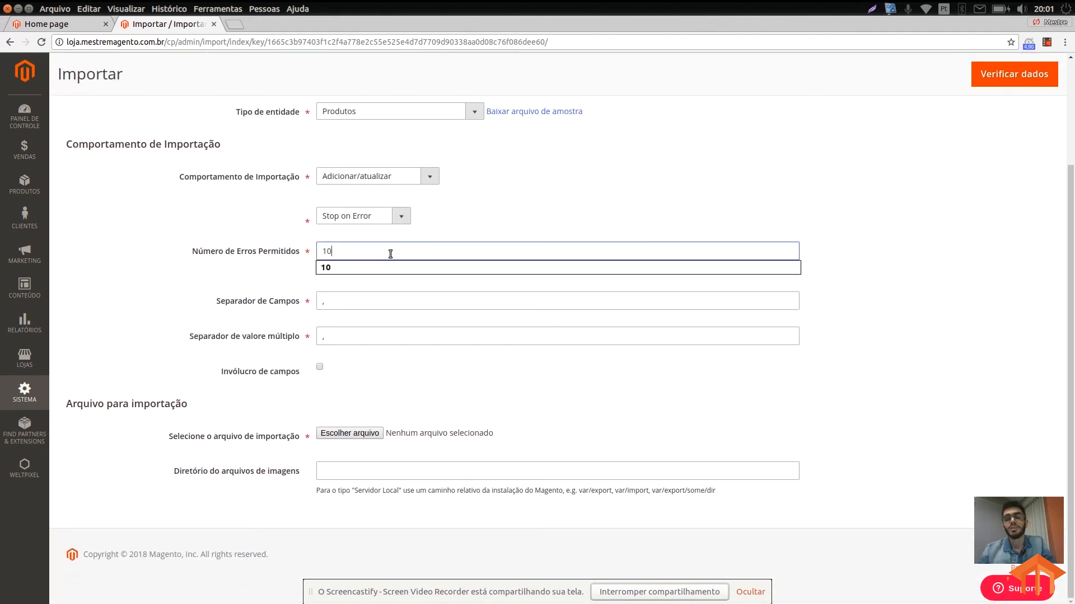
left_click_drag(390, 254, 252, 242)
left_click_drag(387, 255, 256, 252)
left_click(365, 252)
left_click(491, 235)
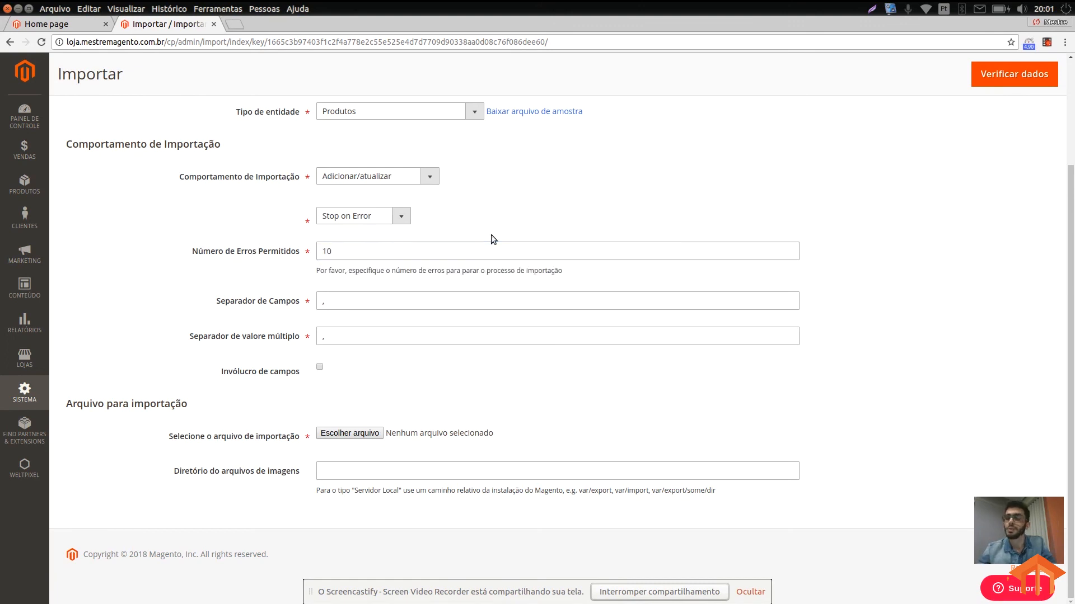
left_click_drag(354, 302, 262, 295)
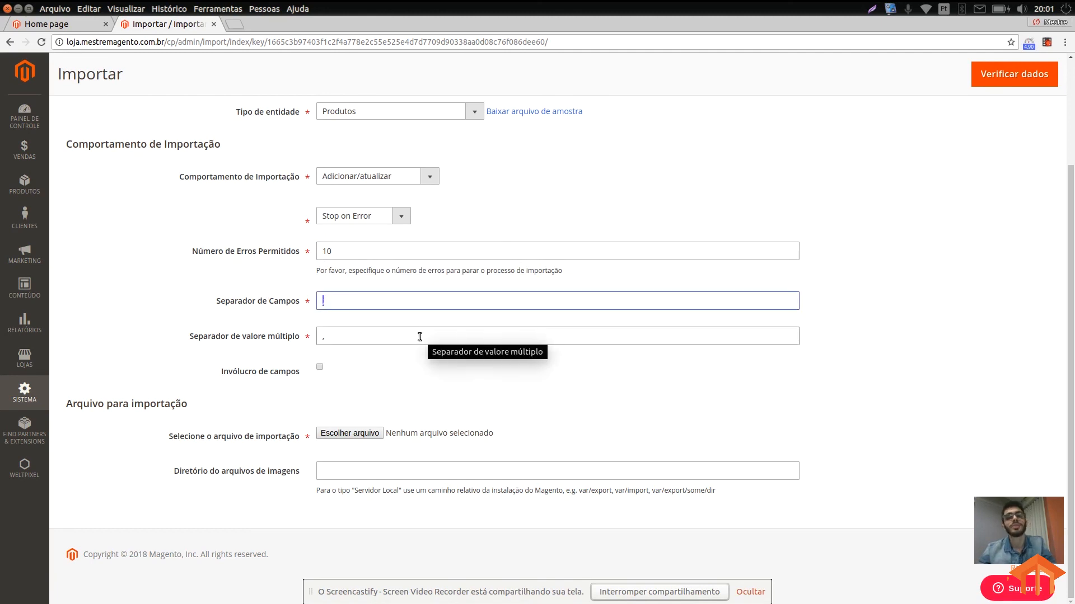
left_click_drag(398, 336, 286, 345)
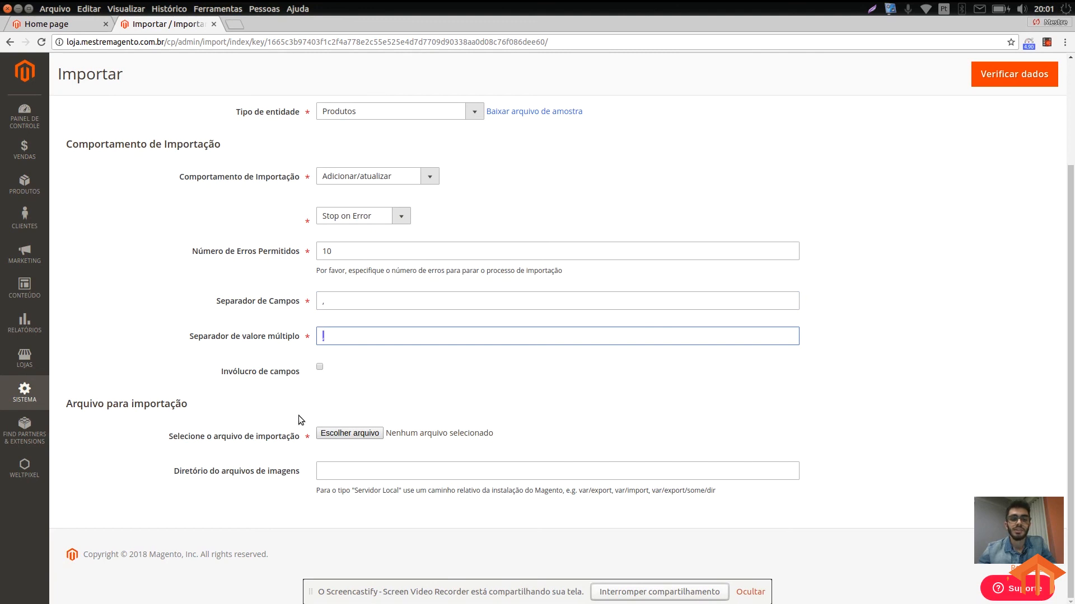
- Choose produtos-m2.csv as the import file and verify its data
left_click(349, 433)
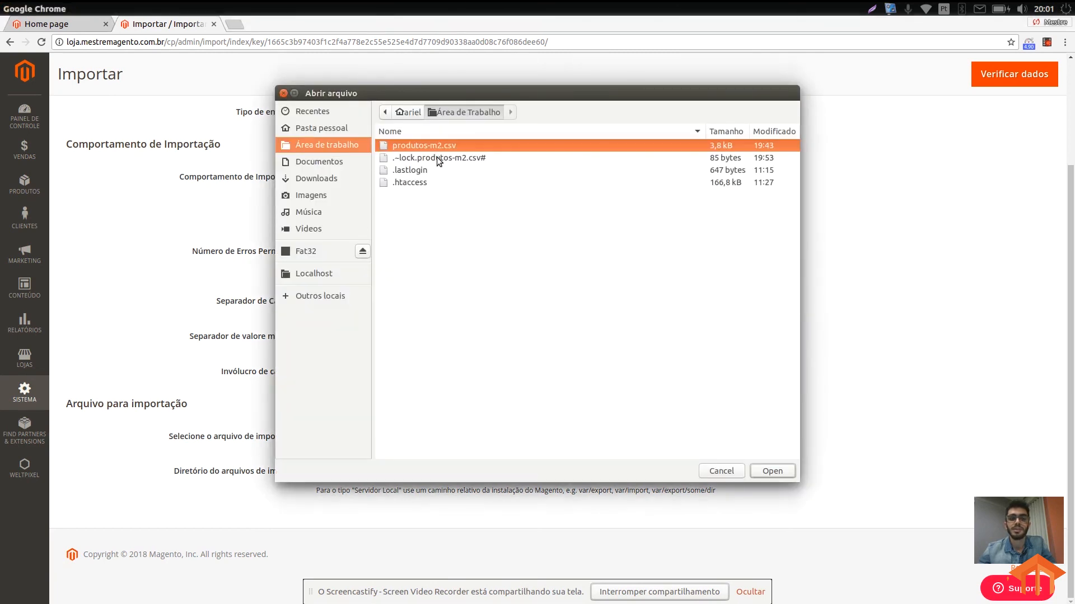
double_click(438, 147)
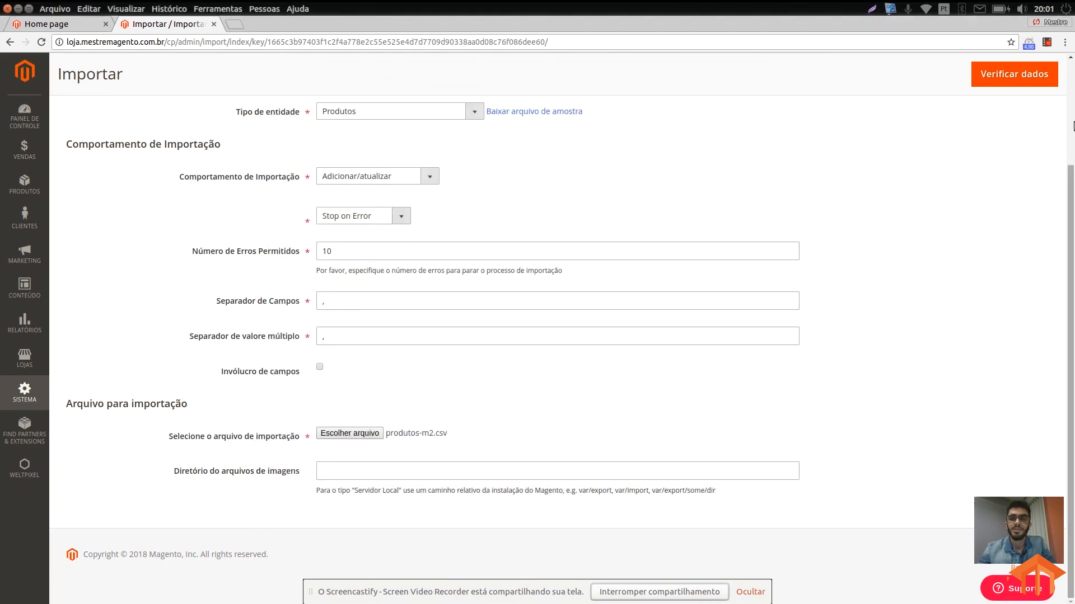
left_click(1002, 78)
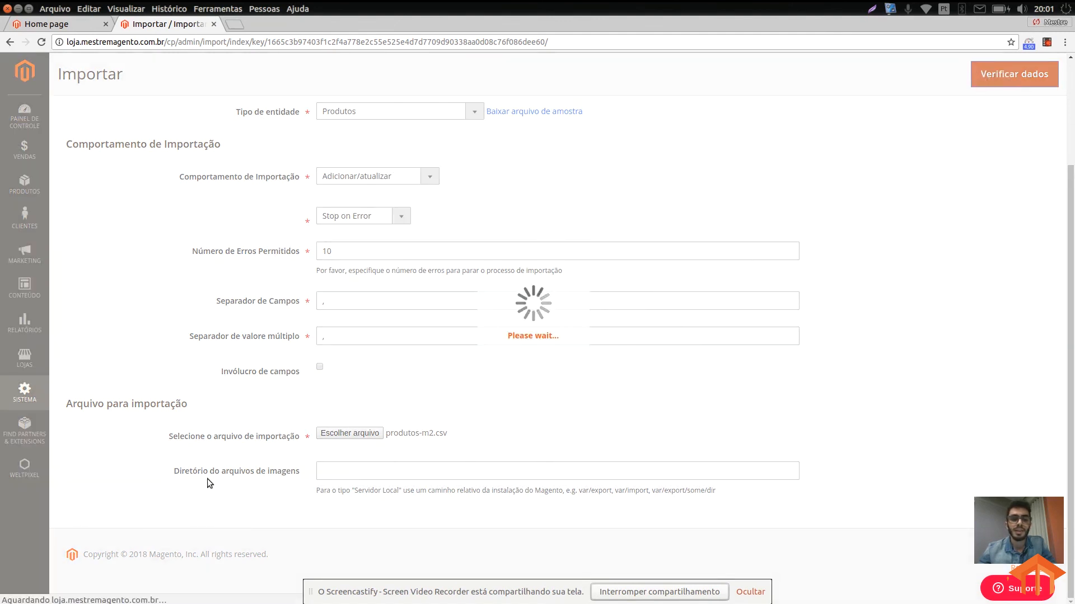
scroll(389, 417, "down", 3)
left_click(400, 367)
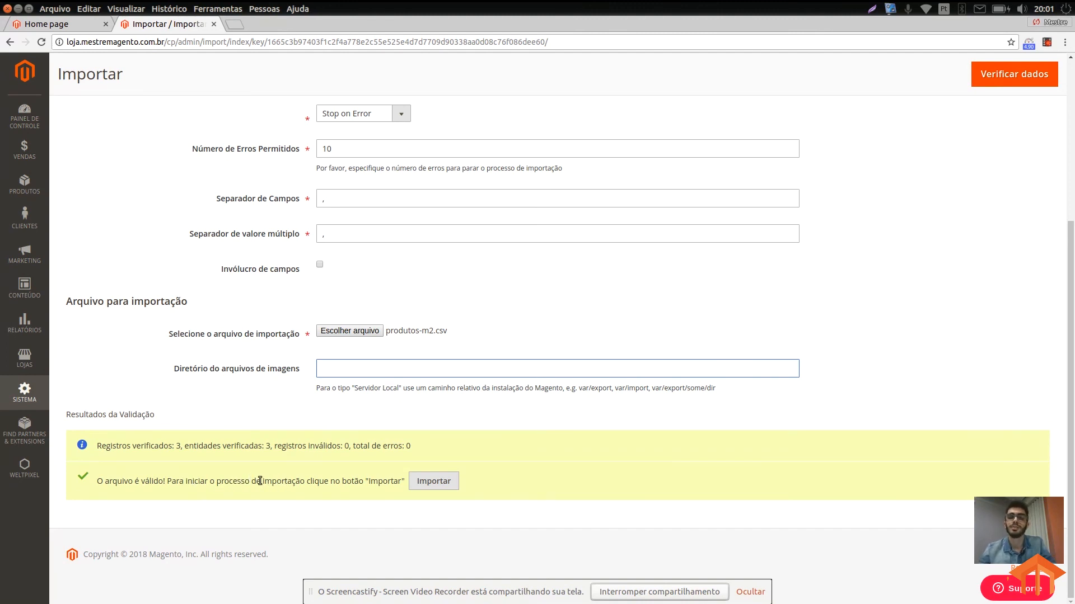
- Examine the image columns and the tipo_tecido column in the LibreOffice Calc product sheet, and switch back to Chrome
key("alt+Tab")
key("alt+Tab")
key("alt+Tab")
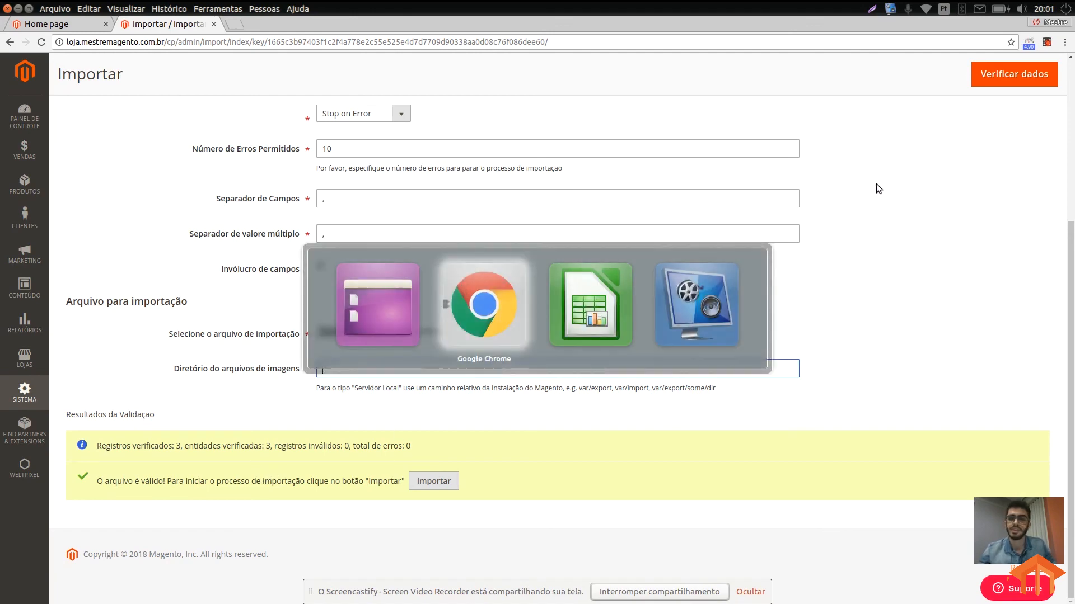
left_click(614, 323)
left_click(1014, 117)
key("Right")
key("Right")
key("Right")
key("Right")
key("Right")
key("Right")
key("Right")
key("Right")
key("Right")
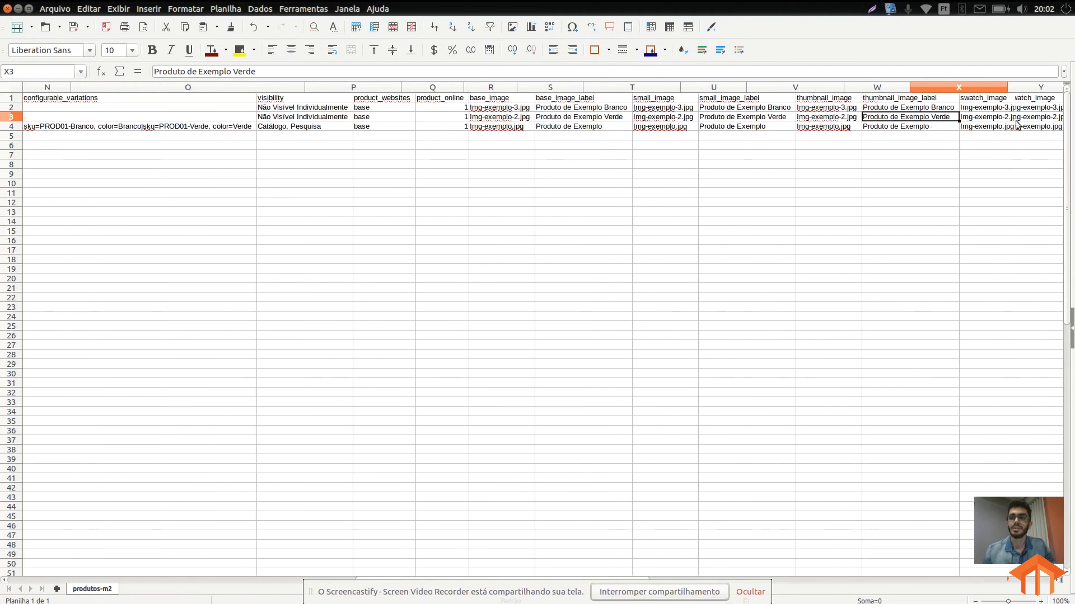
key("Left")
key("Left")
key("Left")
key("Left")
key("Down")
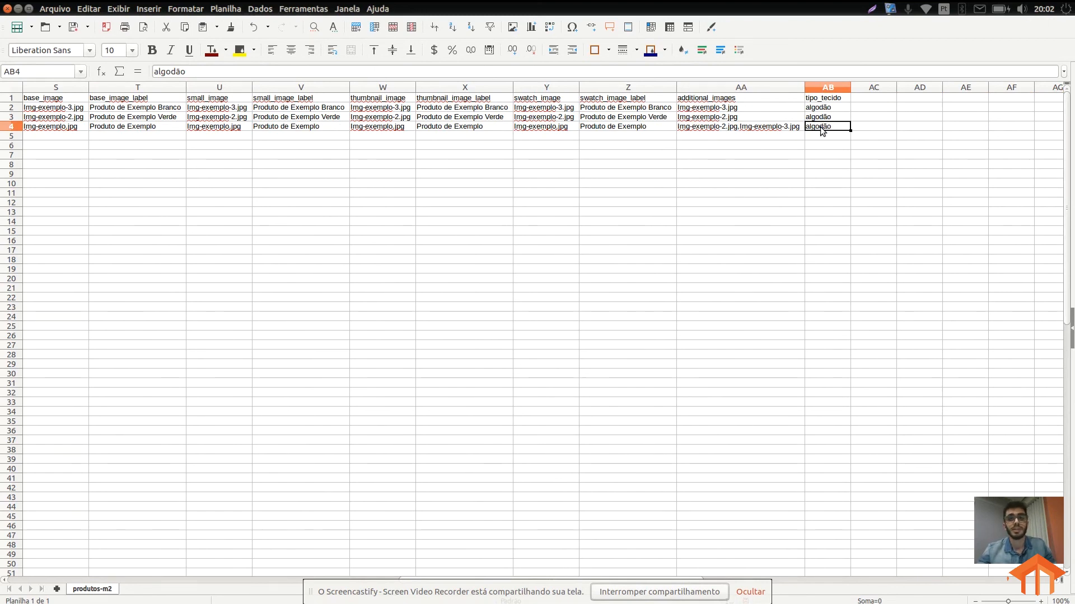
key("alt+Tab")
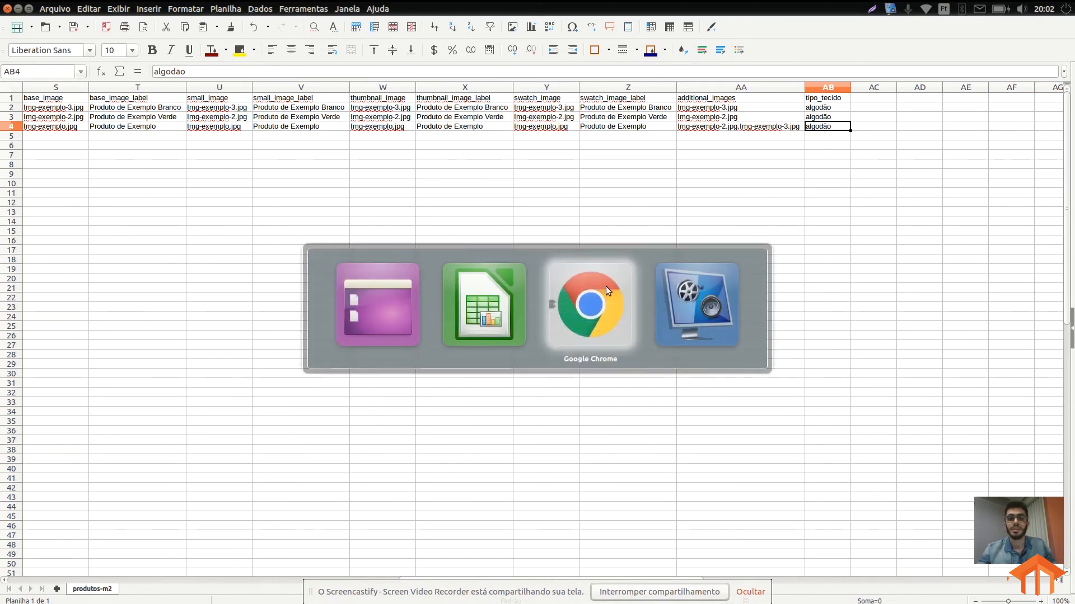
- Import the validated produtos-m2.csv file and check the import status message
left_click(302, 310)
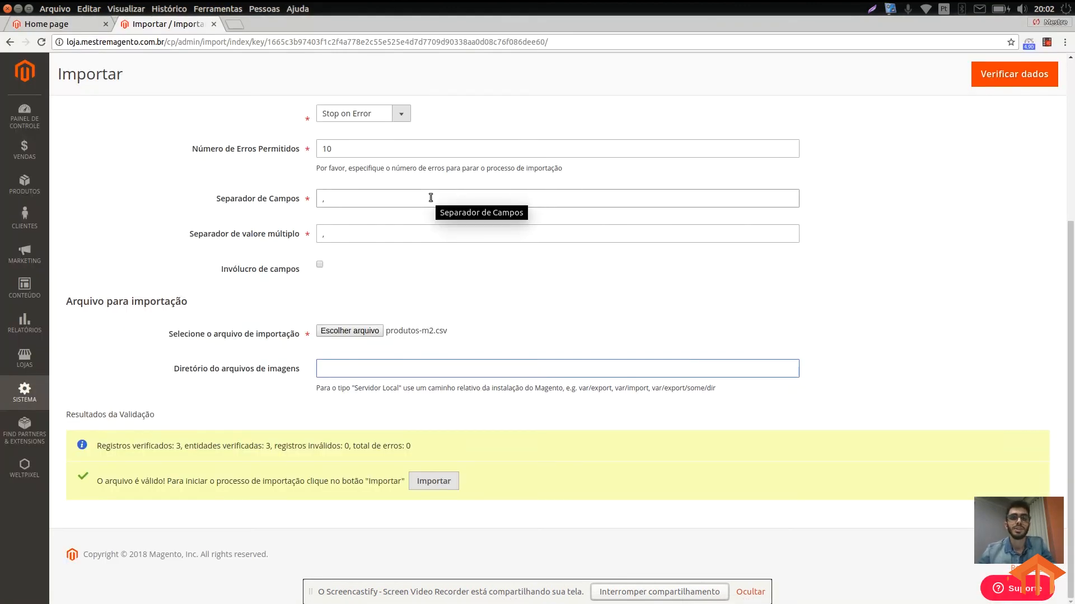
left_click(435, 481)
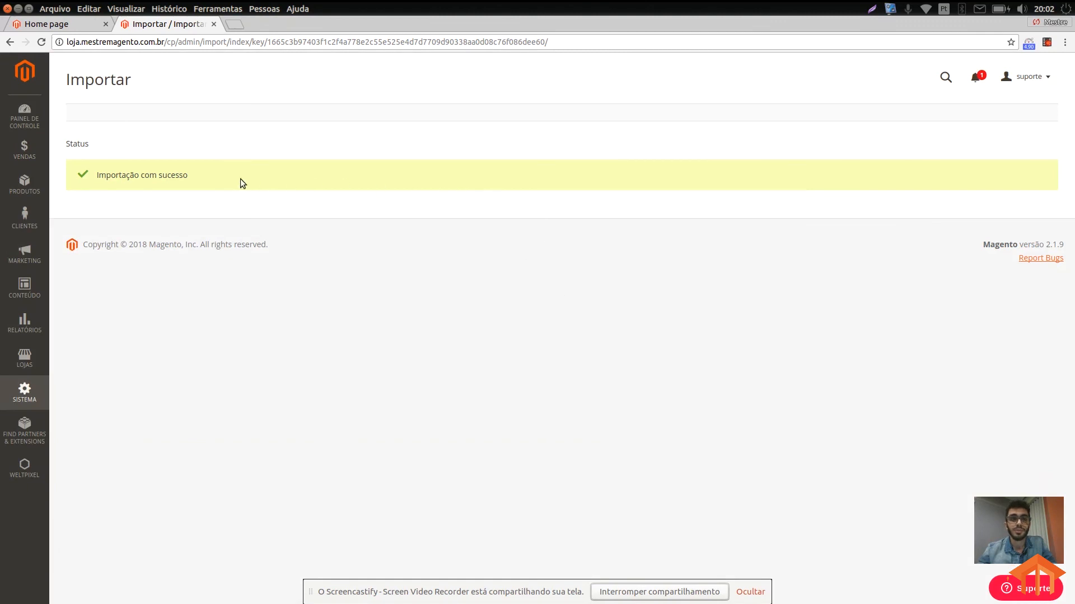
left_click_drag(189, 176, 72, 176)
left_click(213, 171)
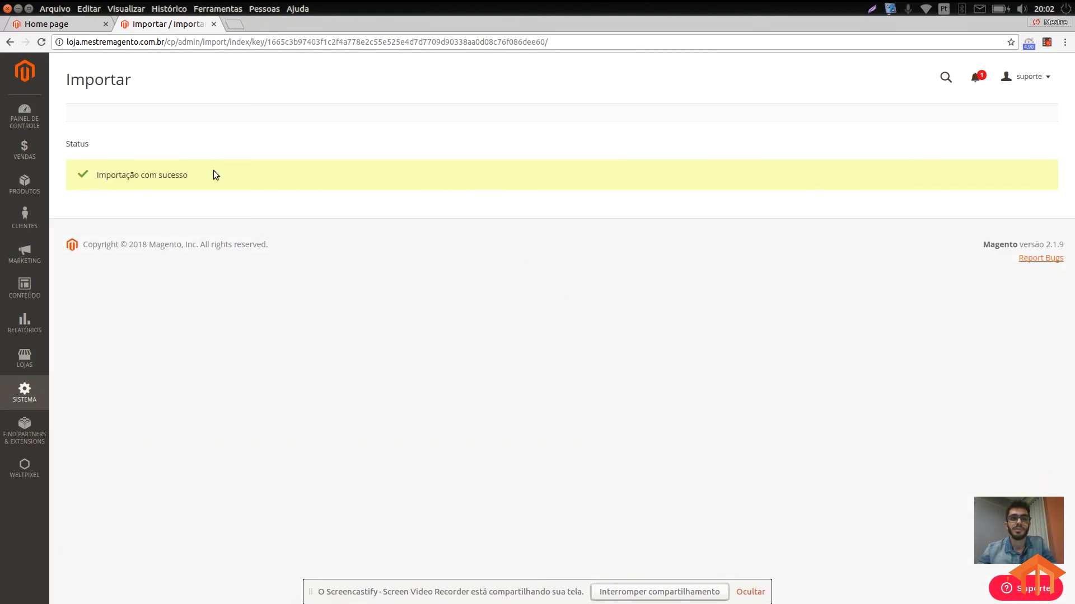
- Open the product catalog, dismiss the system message about the indexers and review the imported products
left_click(35, 194)
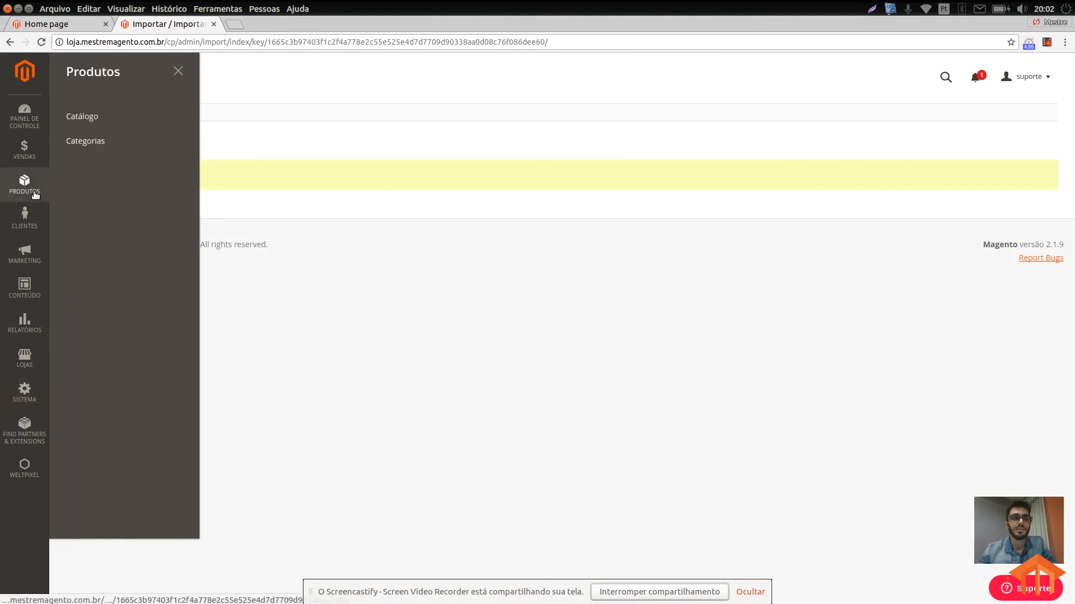
left_click(98, 119)
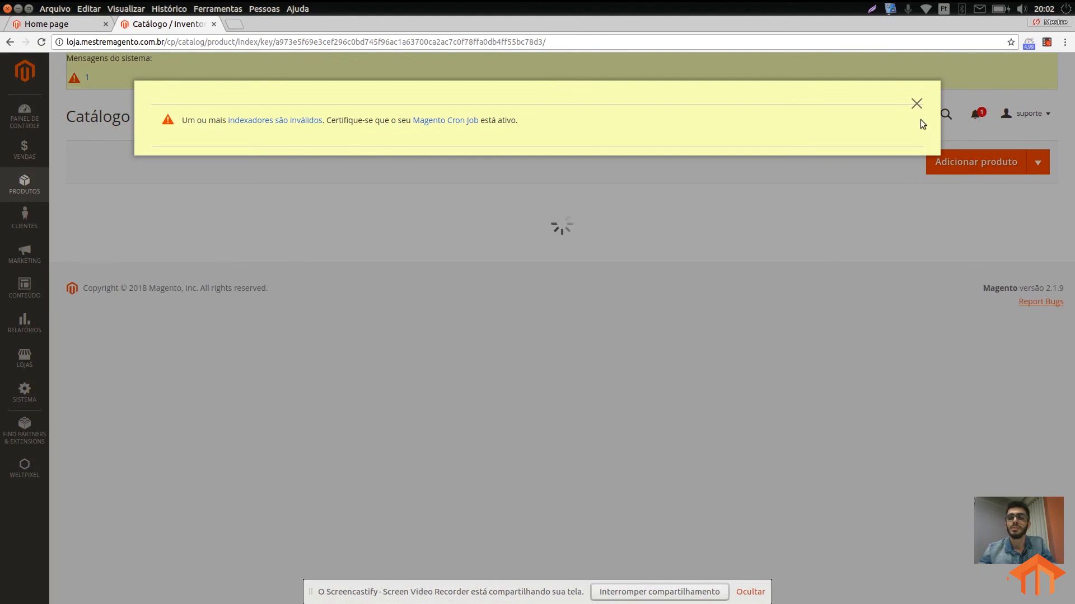
left_click(916, 104)
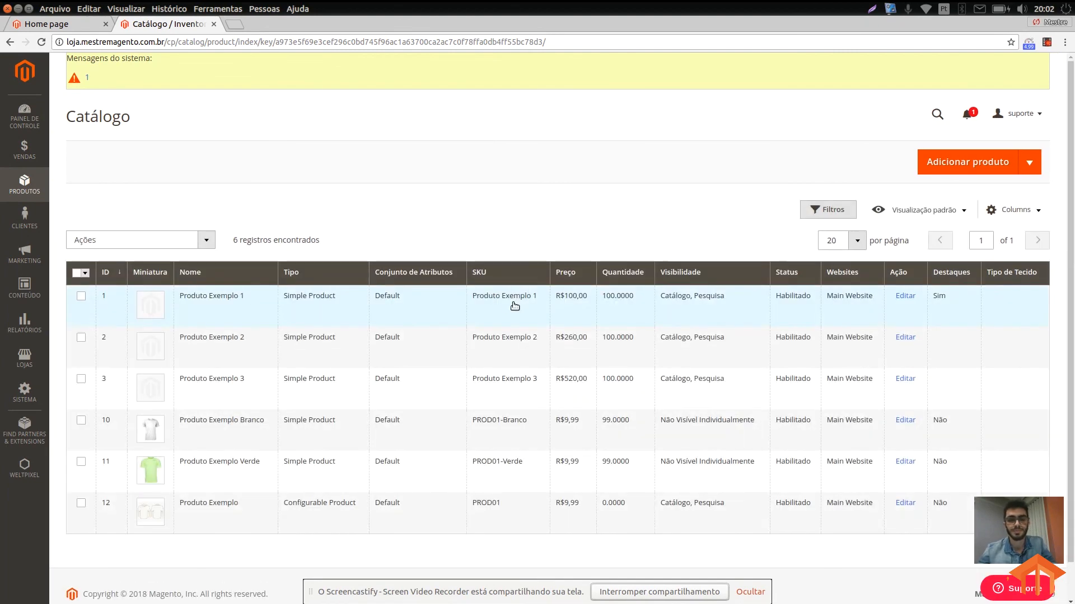
scroll(403, 371, "down", 1)
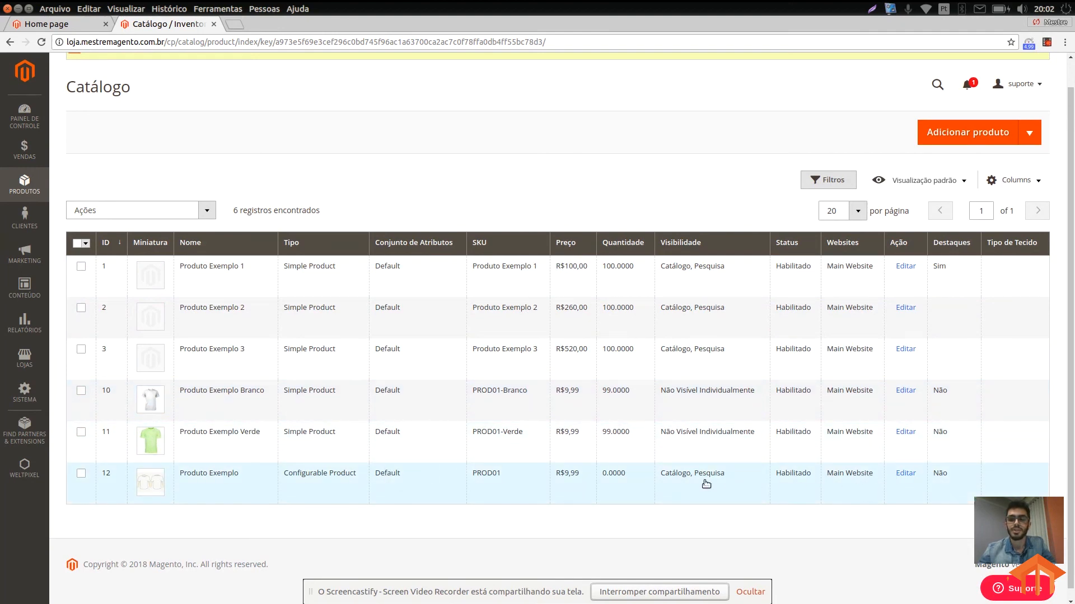
- Open the configurable product PROD01 and examine its attribute fields, including Tipo de Tecido, and its current variations
left_click(537, 468)
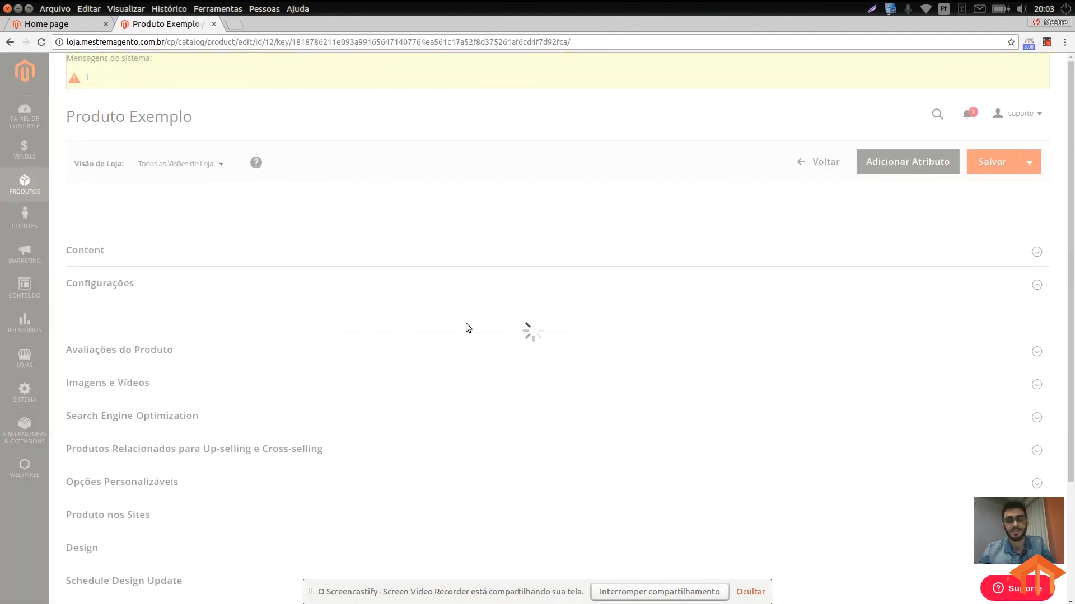
scroll(375, 309, "down", 1)
scroll(378, 301, "down", 10)
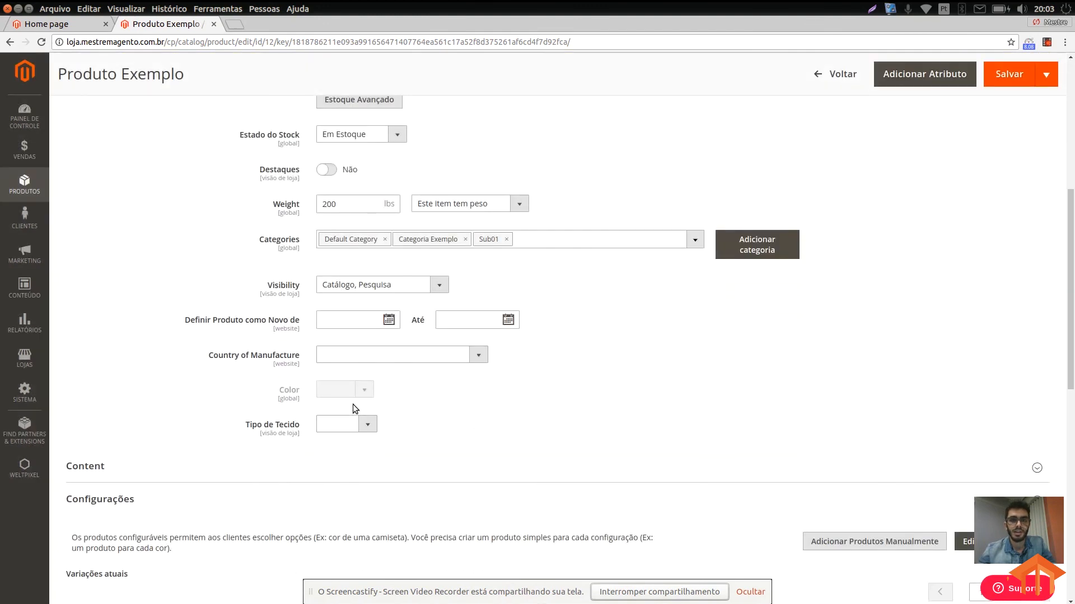
scroll(353, 404, "down", 4)
scroll(339, 307, "down", 2)
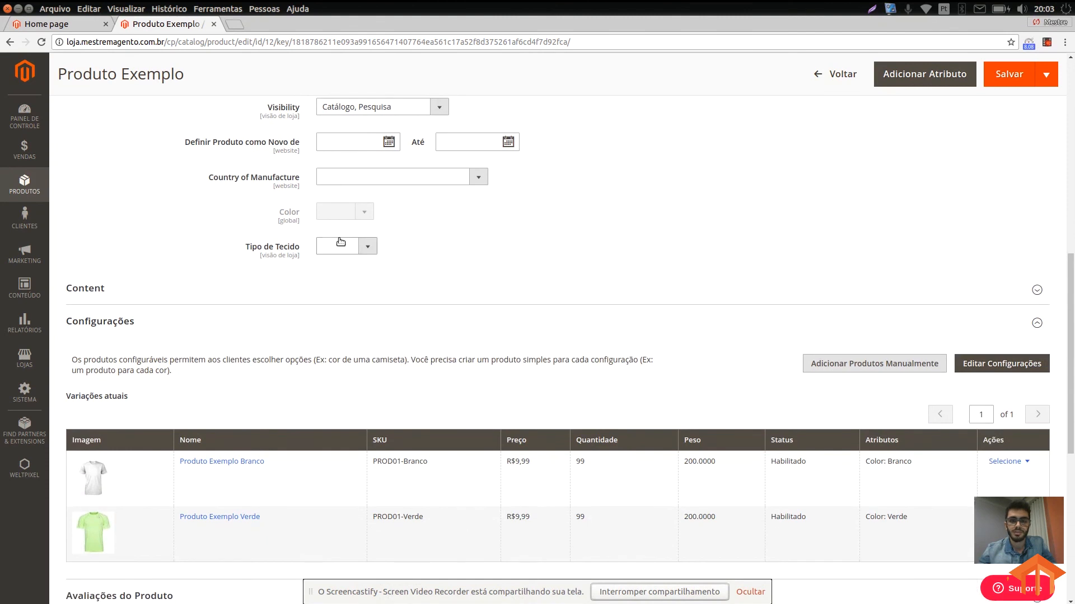
scroll(898, 429, "down", 2)
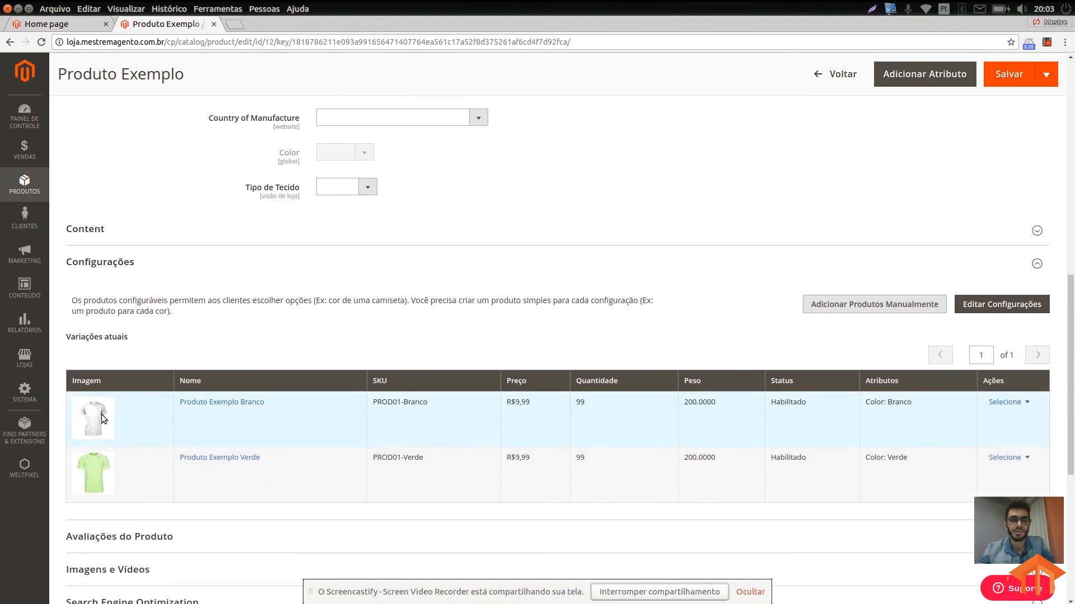
scroll(98, 358, "down", 4)
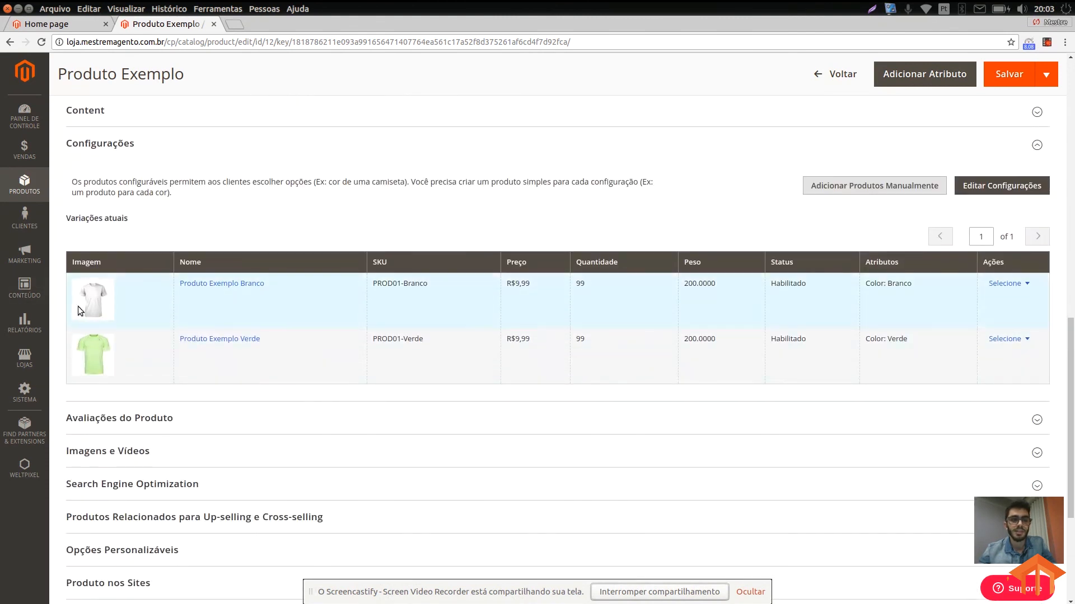
scroll(105, 327, "down", 1)
scroll(105, 327, "down", 1)
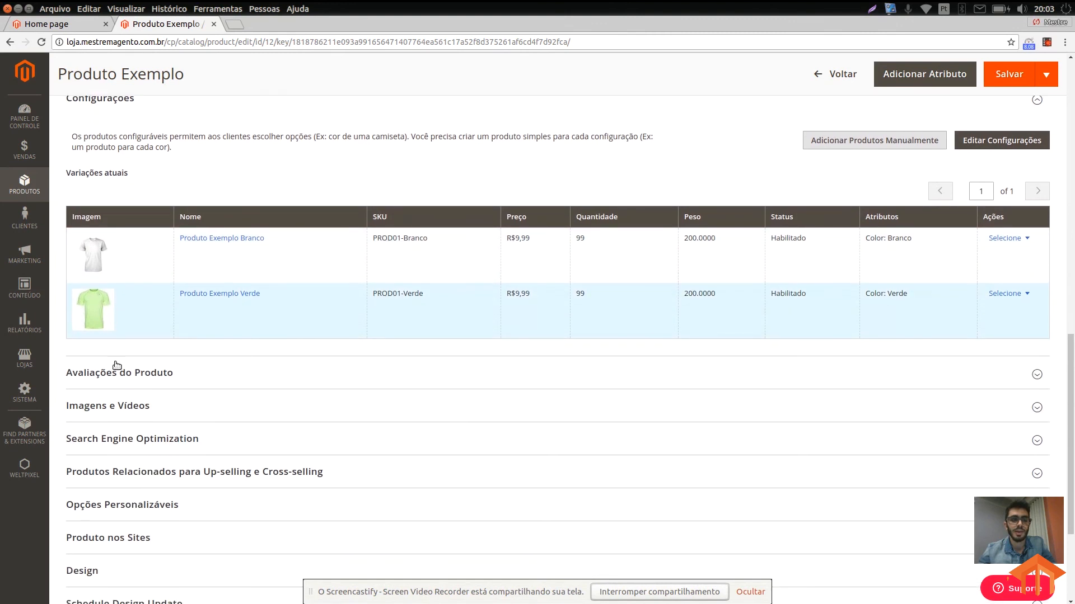
- Expand the product's Imagens e Vídeos section and compare its images with the additional_images column in LibreOffice Calc, returning to Chrome
left_click(120, 392)
scroll(224, 409, "down", 4)
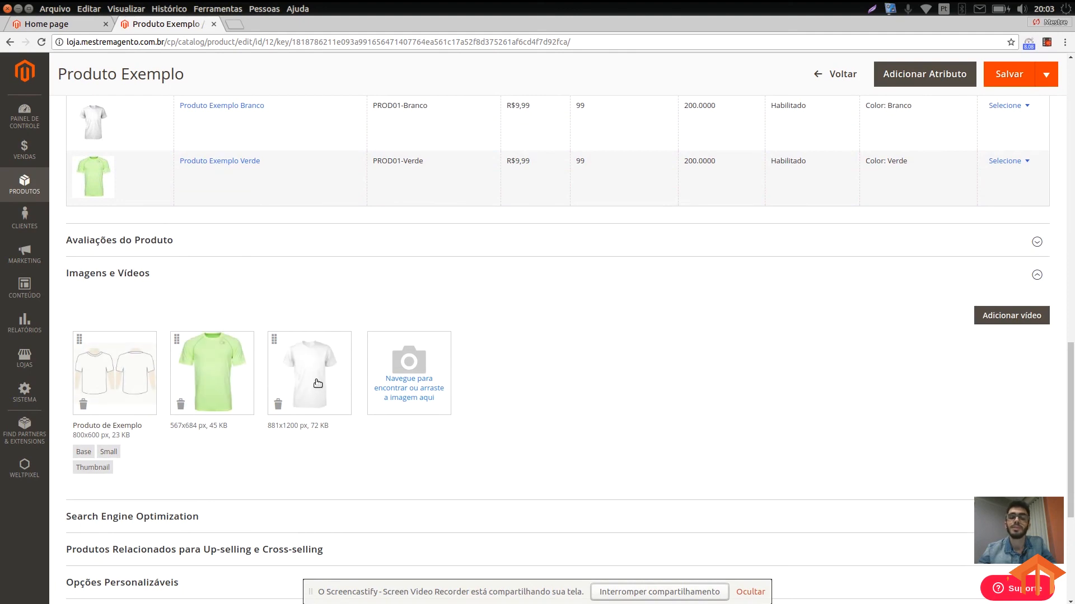
key("alt+Tab")
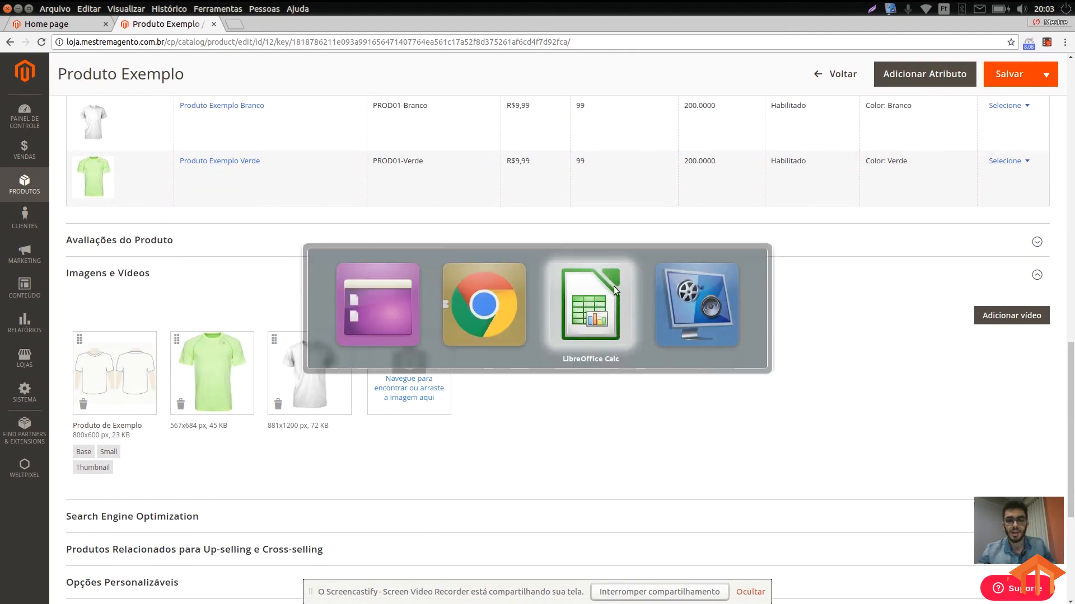
left_click(725, 106)
left_click(722, 99)
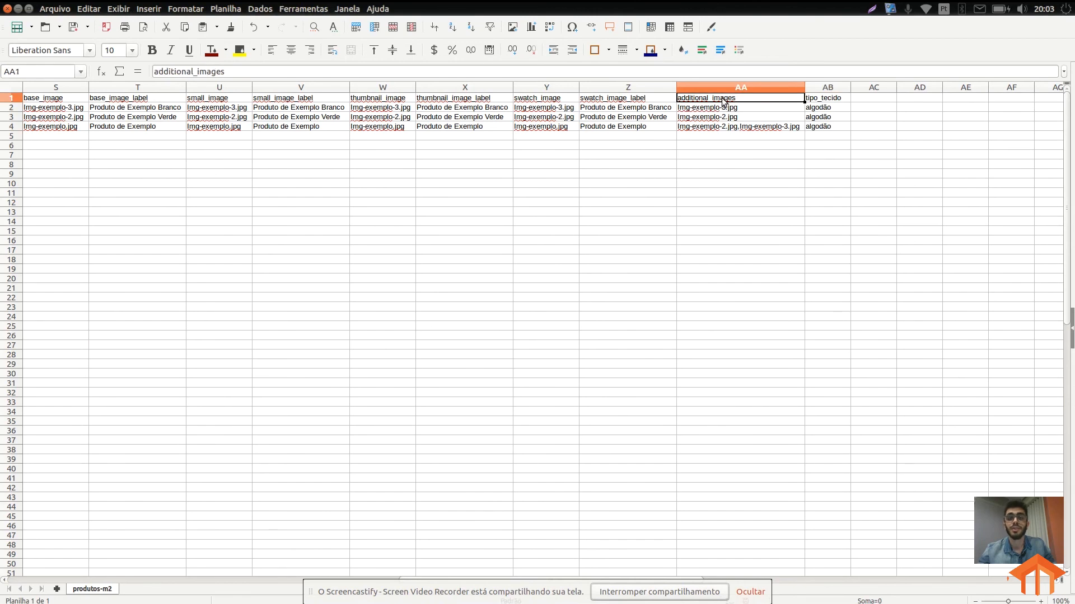
key("alt+Tab")
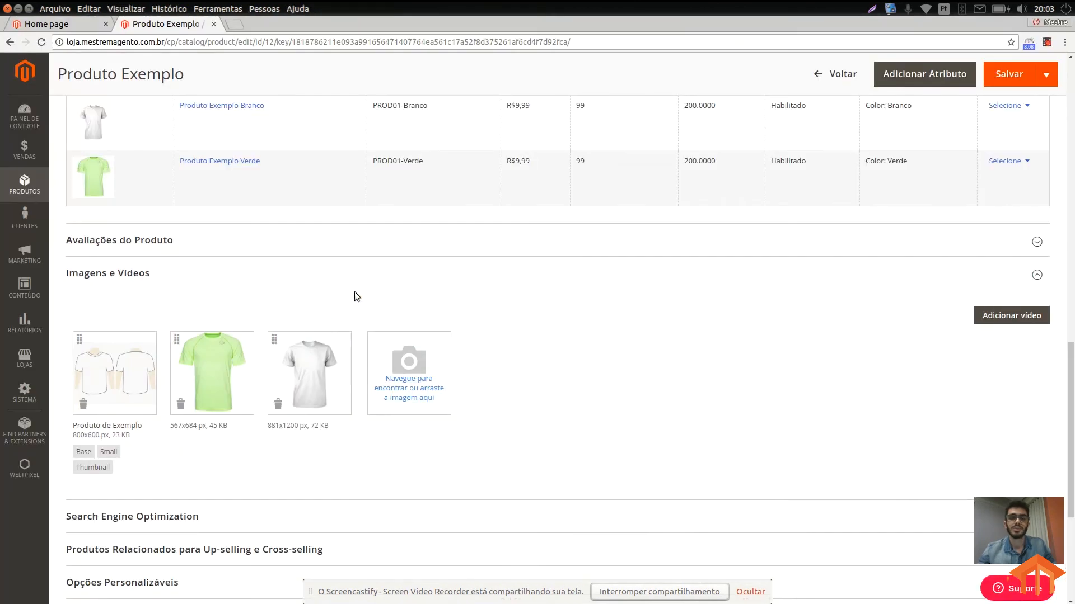
- Open the Produto Exemplo Branco variation and set its Tipo de Tecido to algodão
scroll(358, 305, "up", 4)
left_click(252, 284)
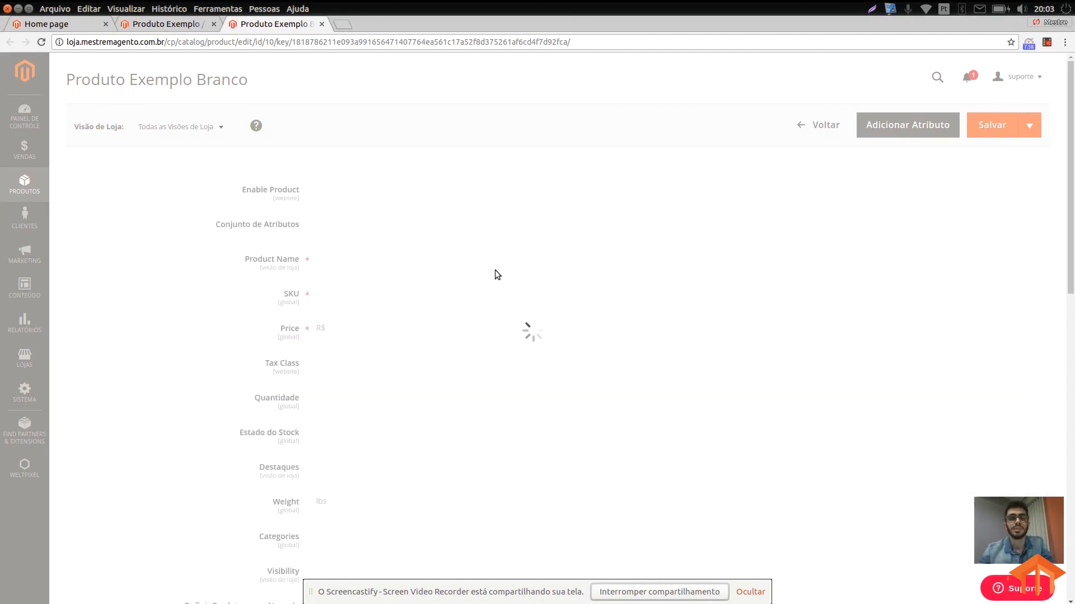
scroll(462, 304, "down", 4)
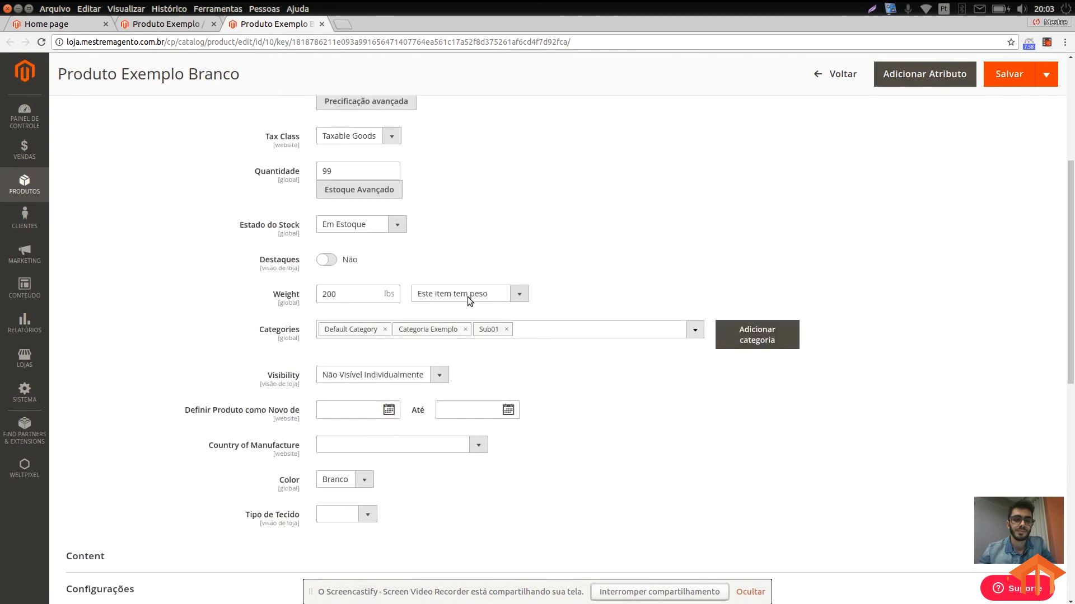
scroll(468, 296, "down", 3)
left_click(361, 347)
left_click(357, 383)
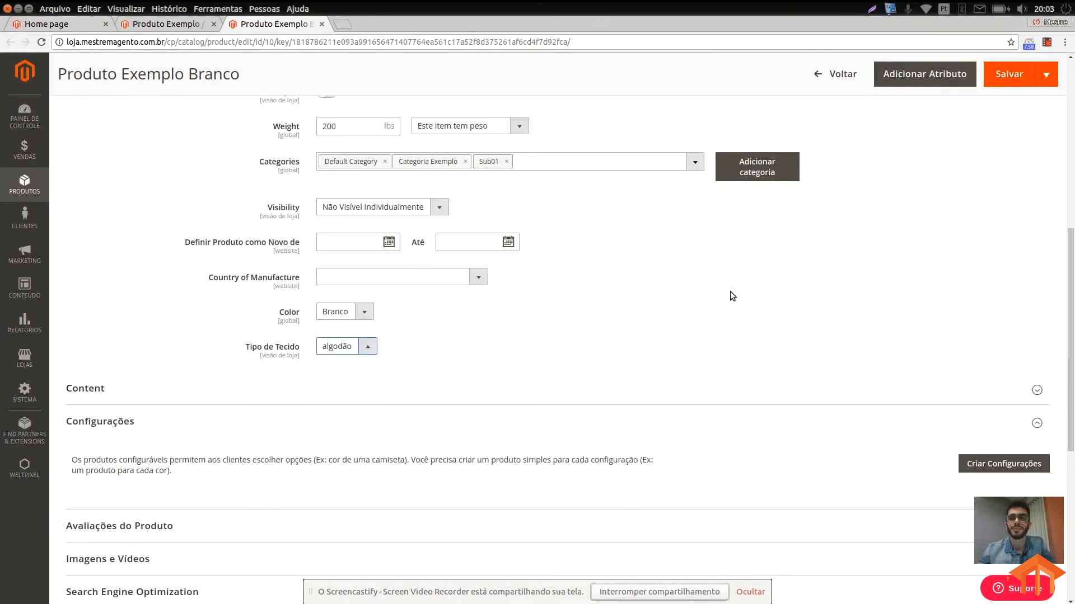
- Switch to the storefront home page
left_click(79, 24)
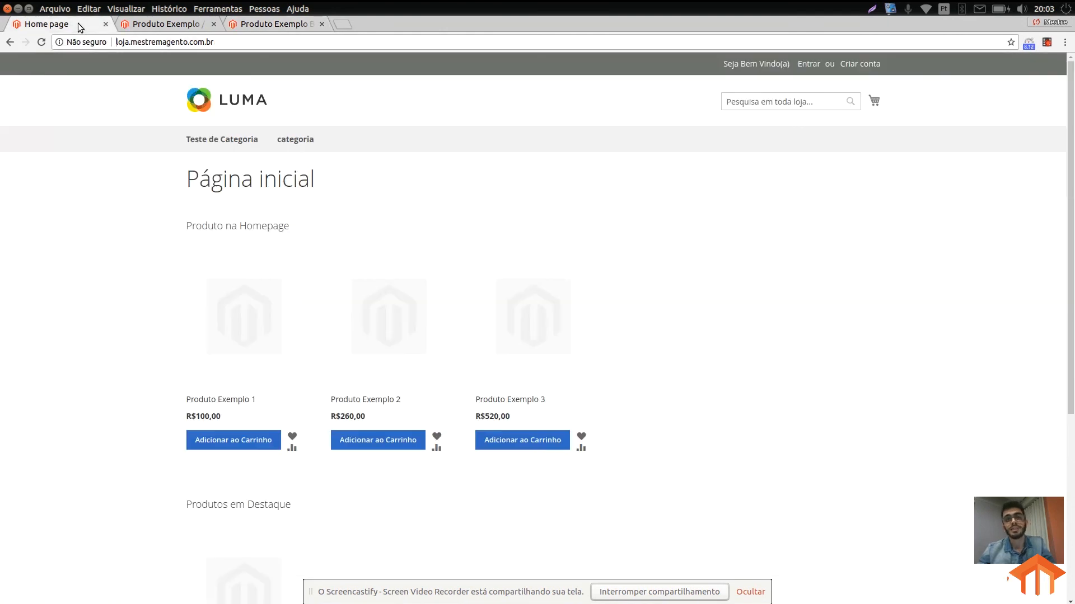